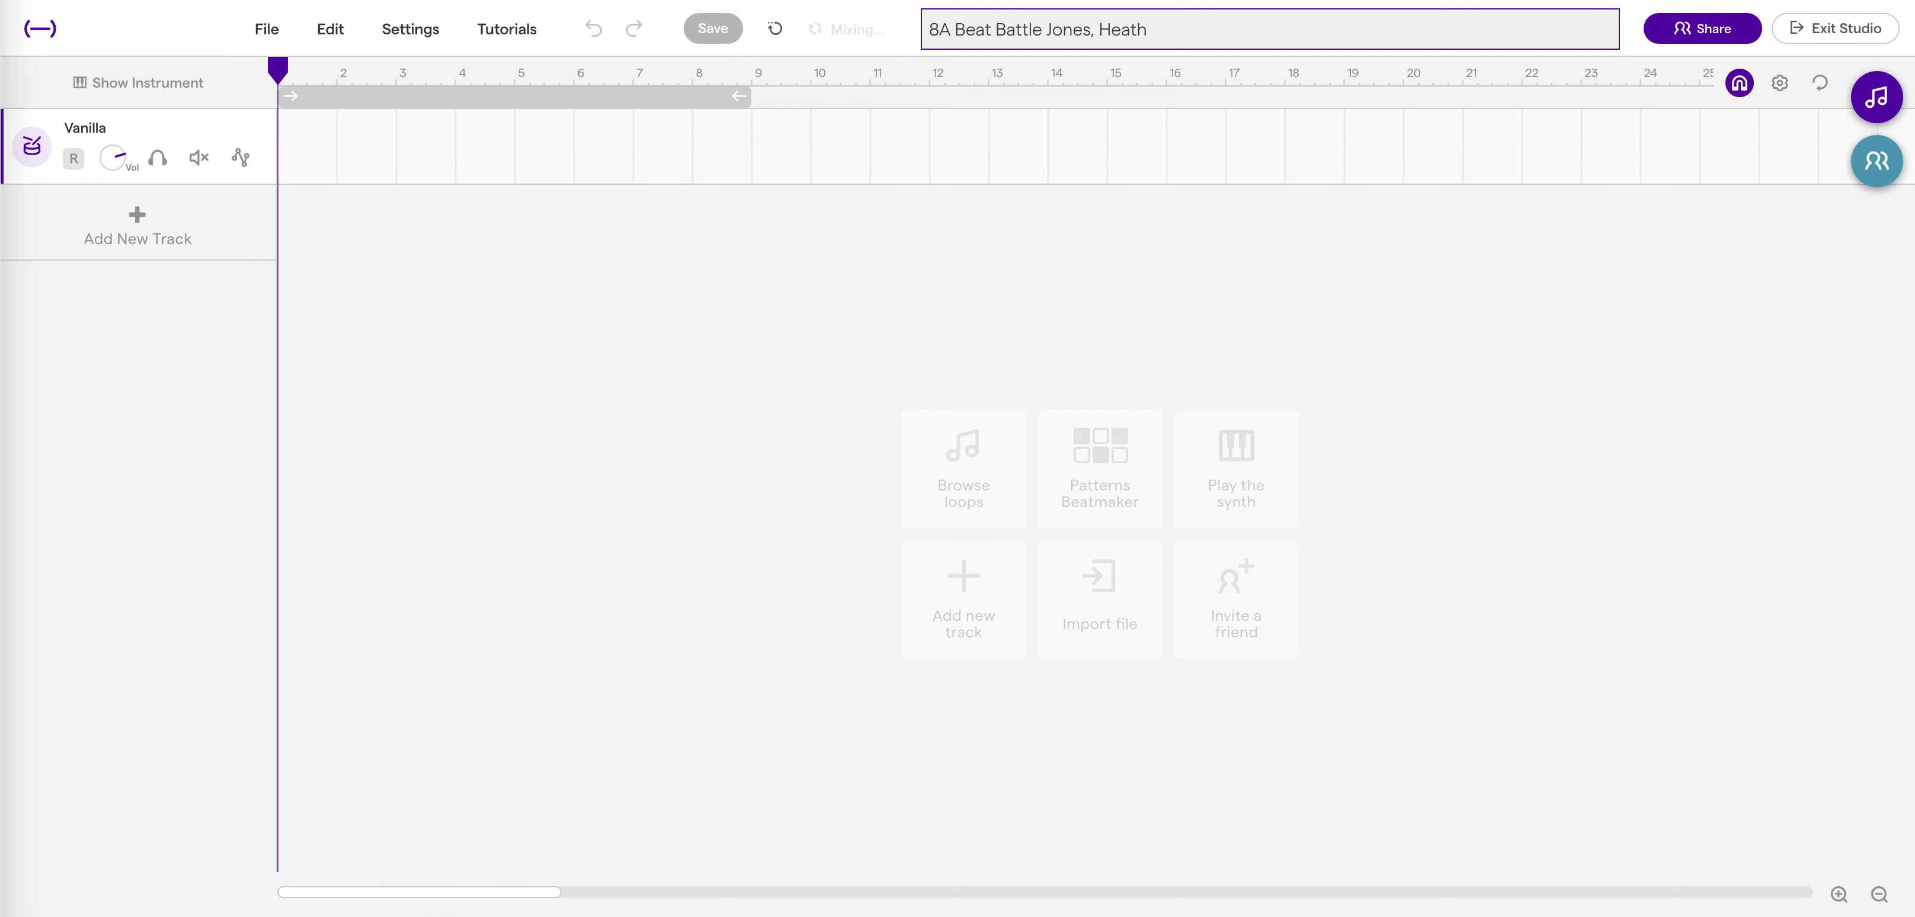
Confirm the project title "8A Beat Battle" followed by the student's name, and save the project.
key(Return)
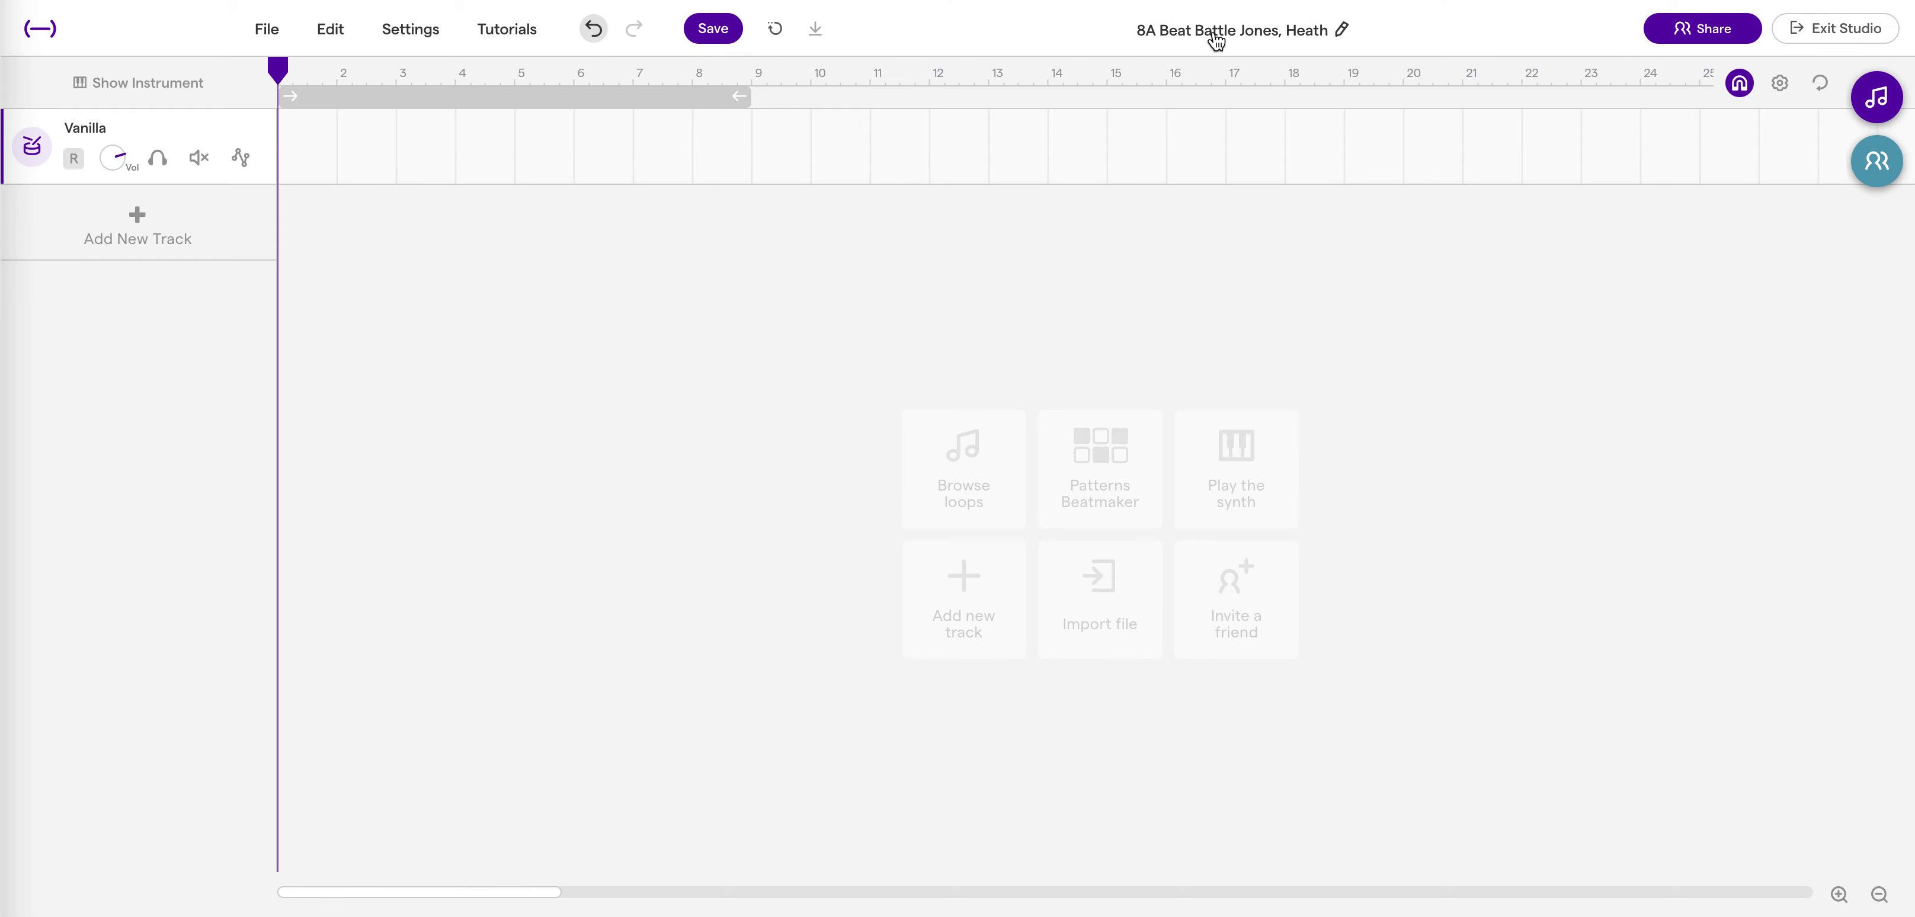
click(713, 34)
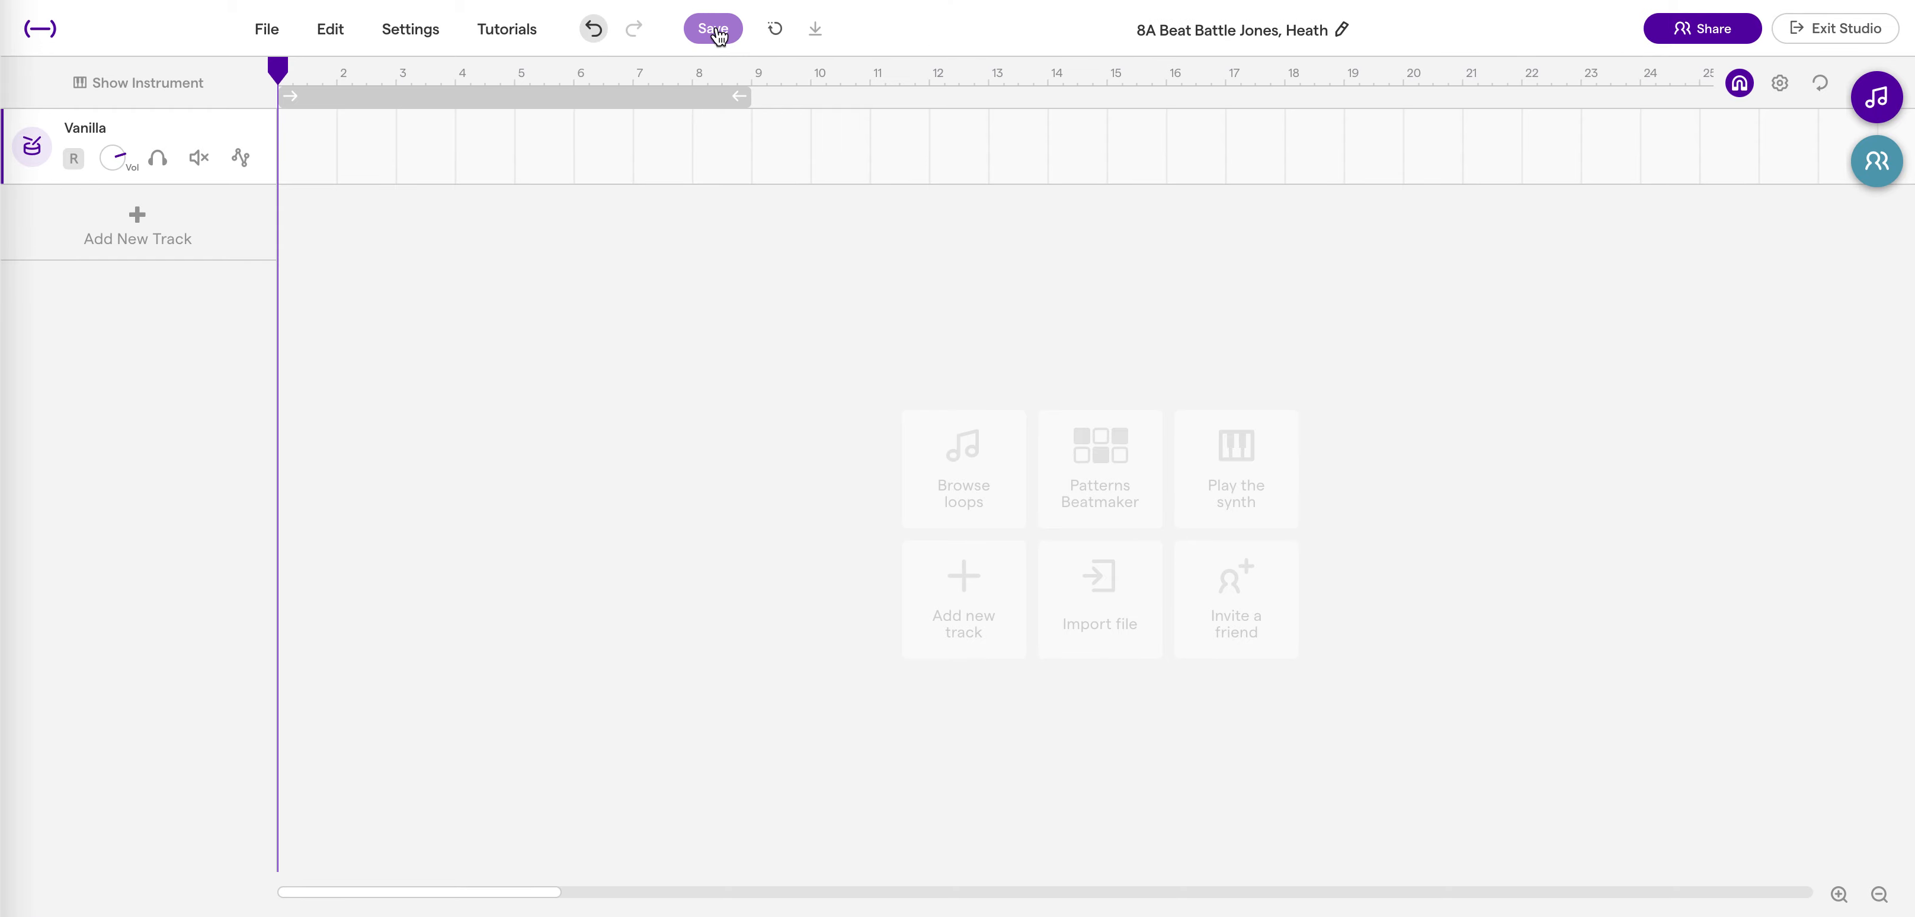
click(718, 35)
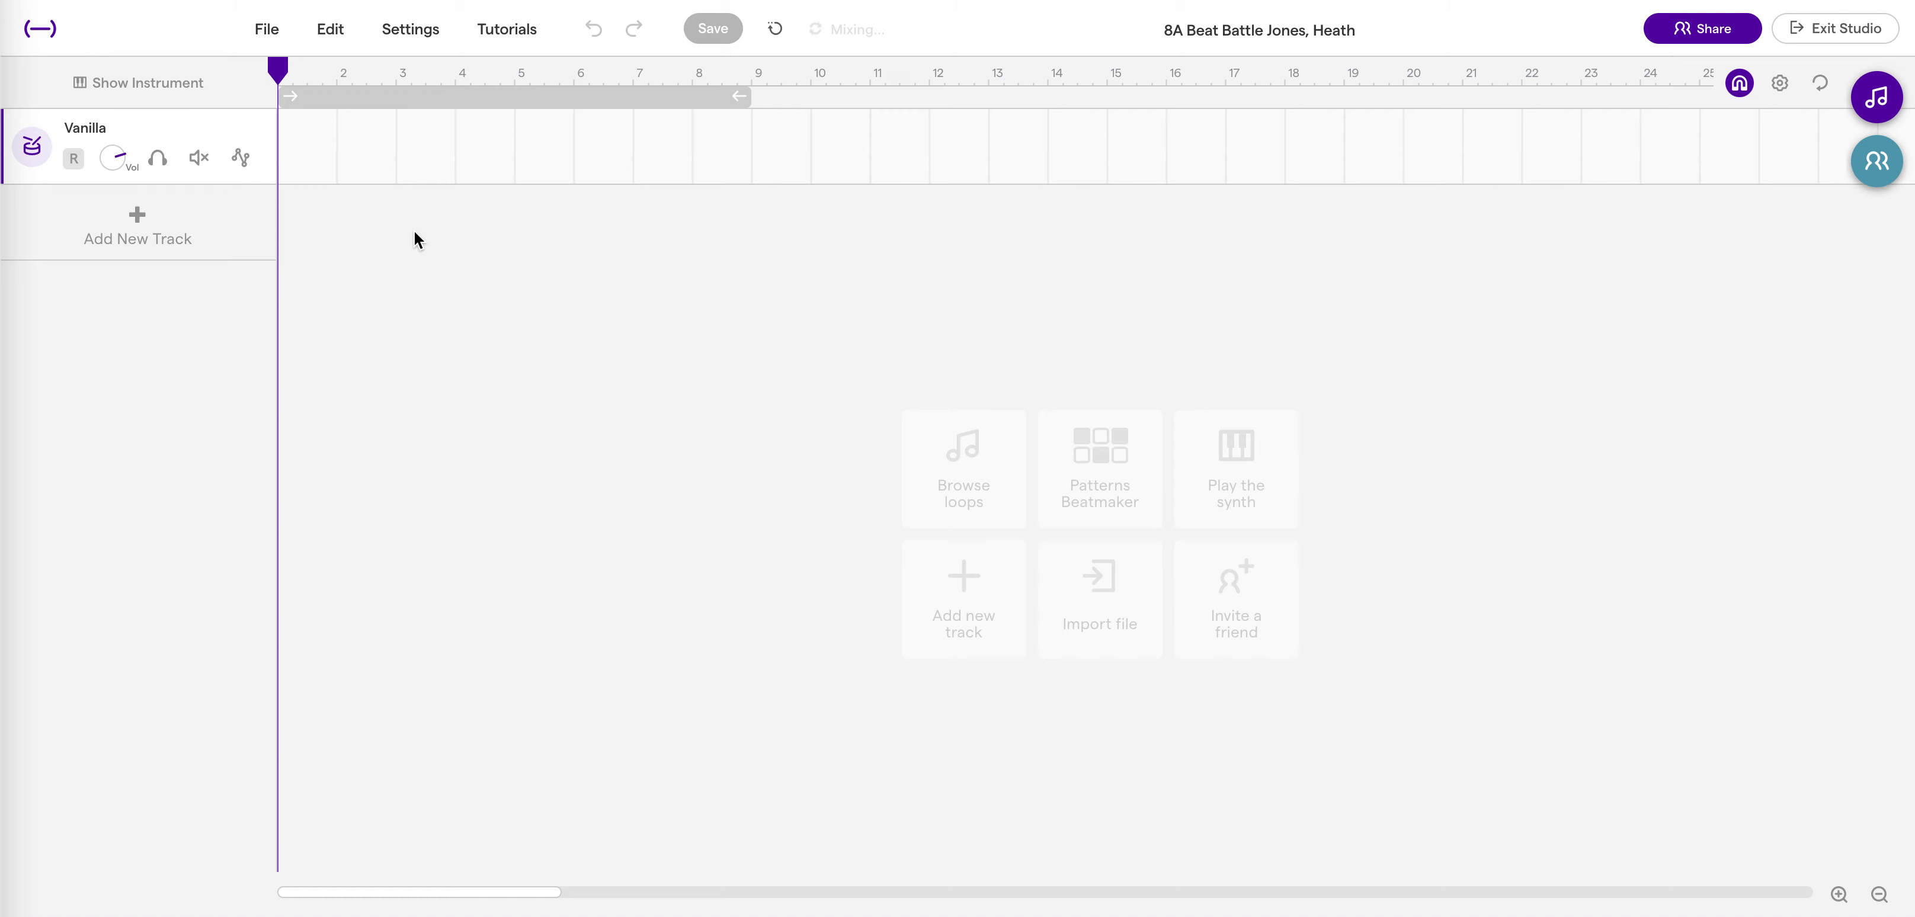
Enable looping on the timeline and shorten the loop region to cover only bar 1.
click(496, 95)
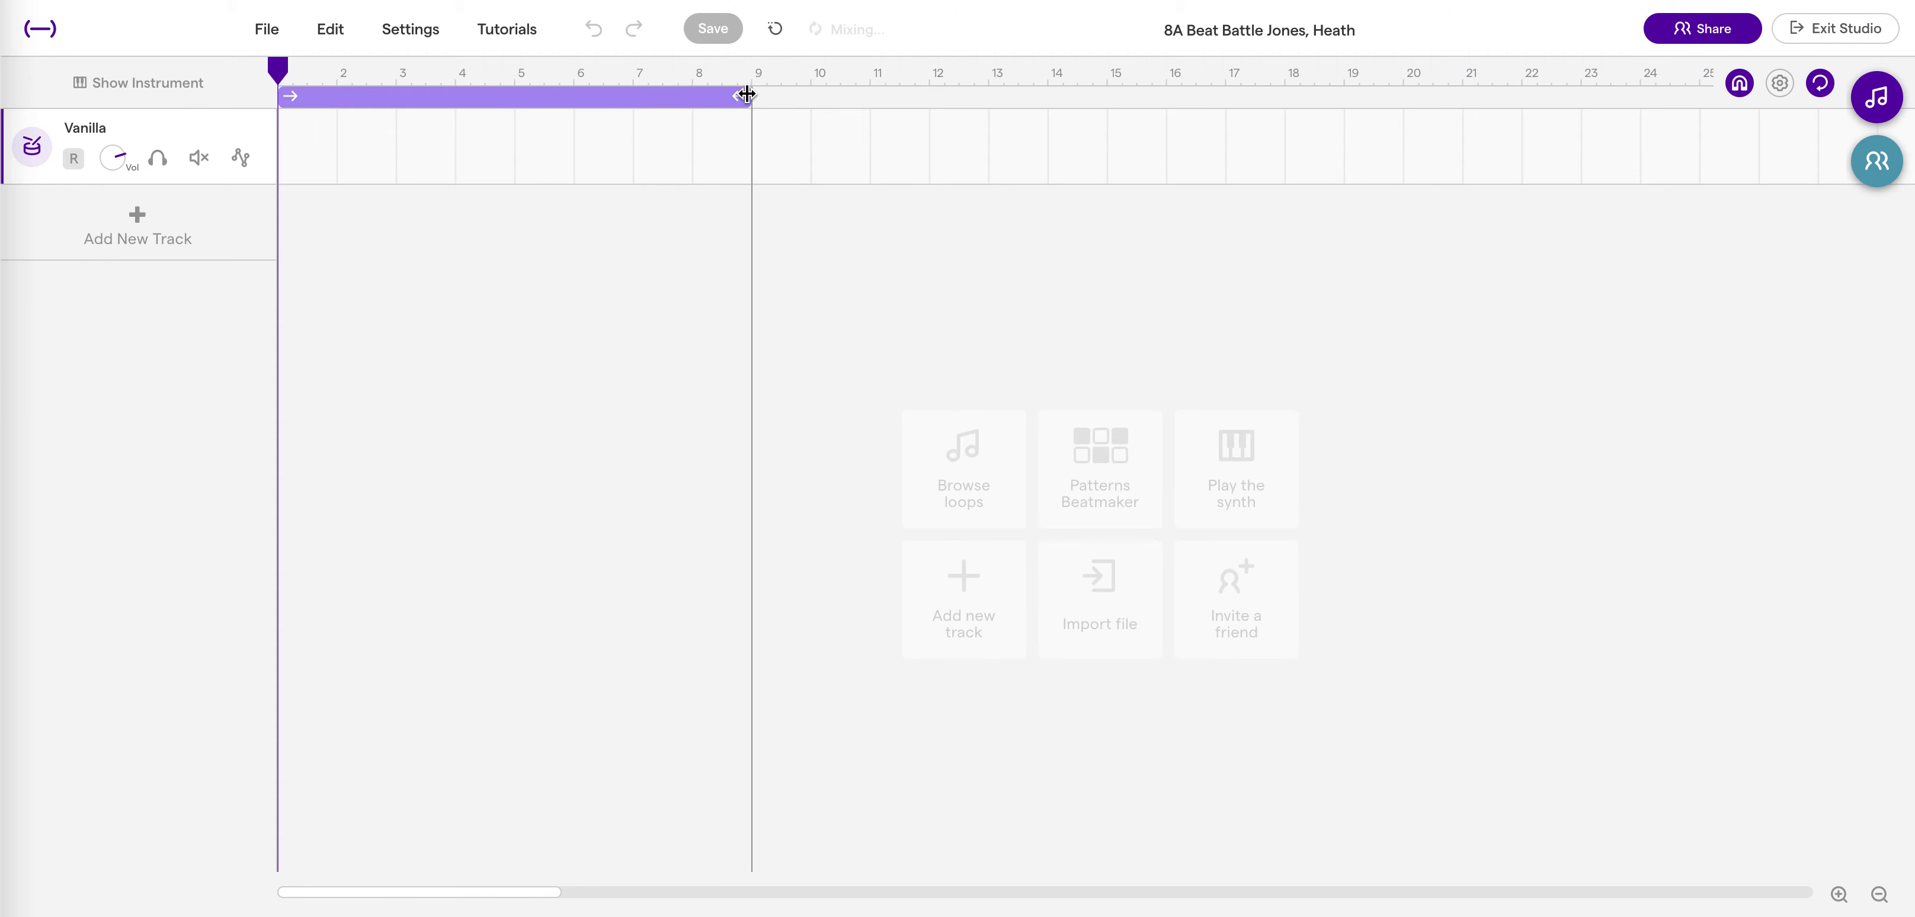
drag(748, 95, 334, 115)
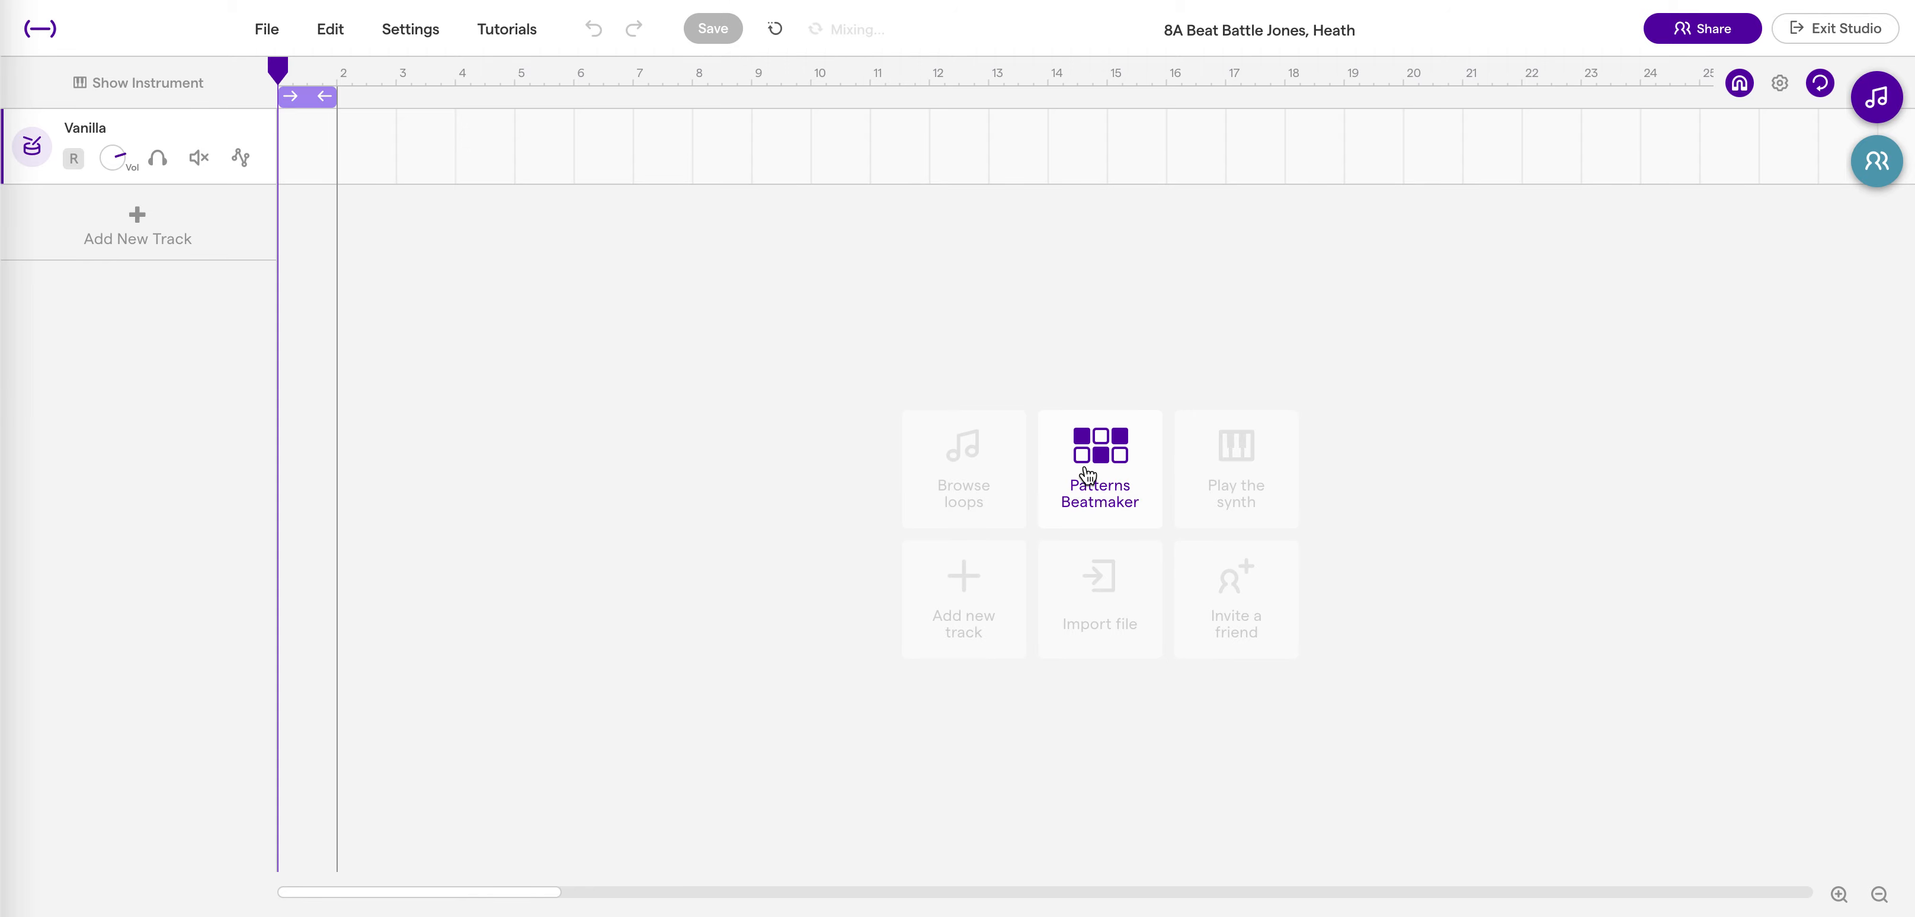
Open the Vanilla track's pattern editor, place kicks on steps 1, 7, 9 and 15, and play the beat.
click(35, 148)
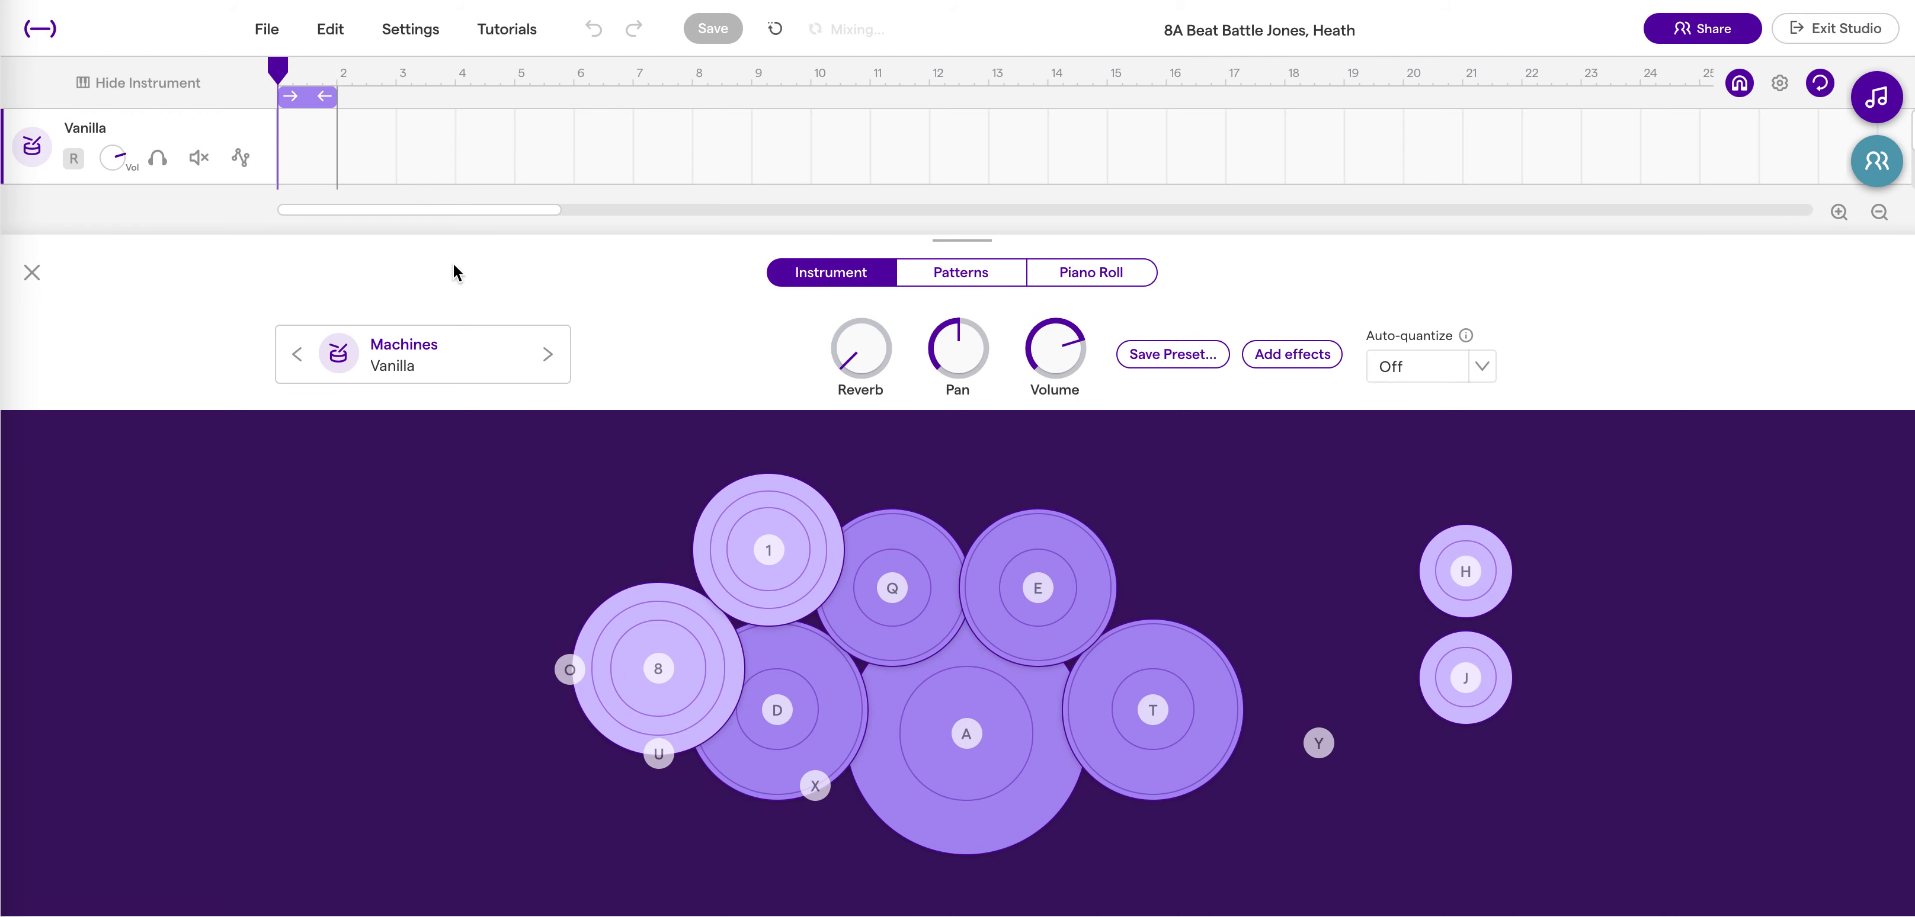
click(961, 274)
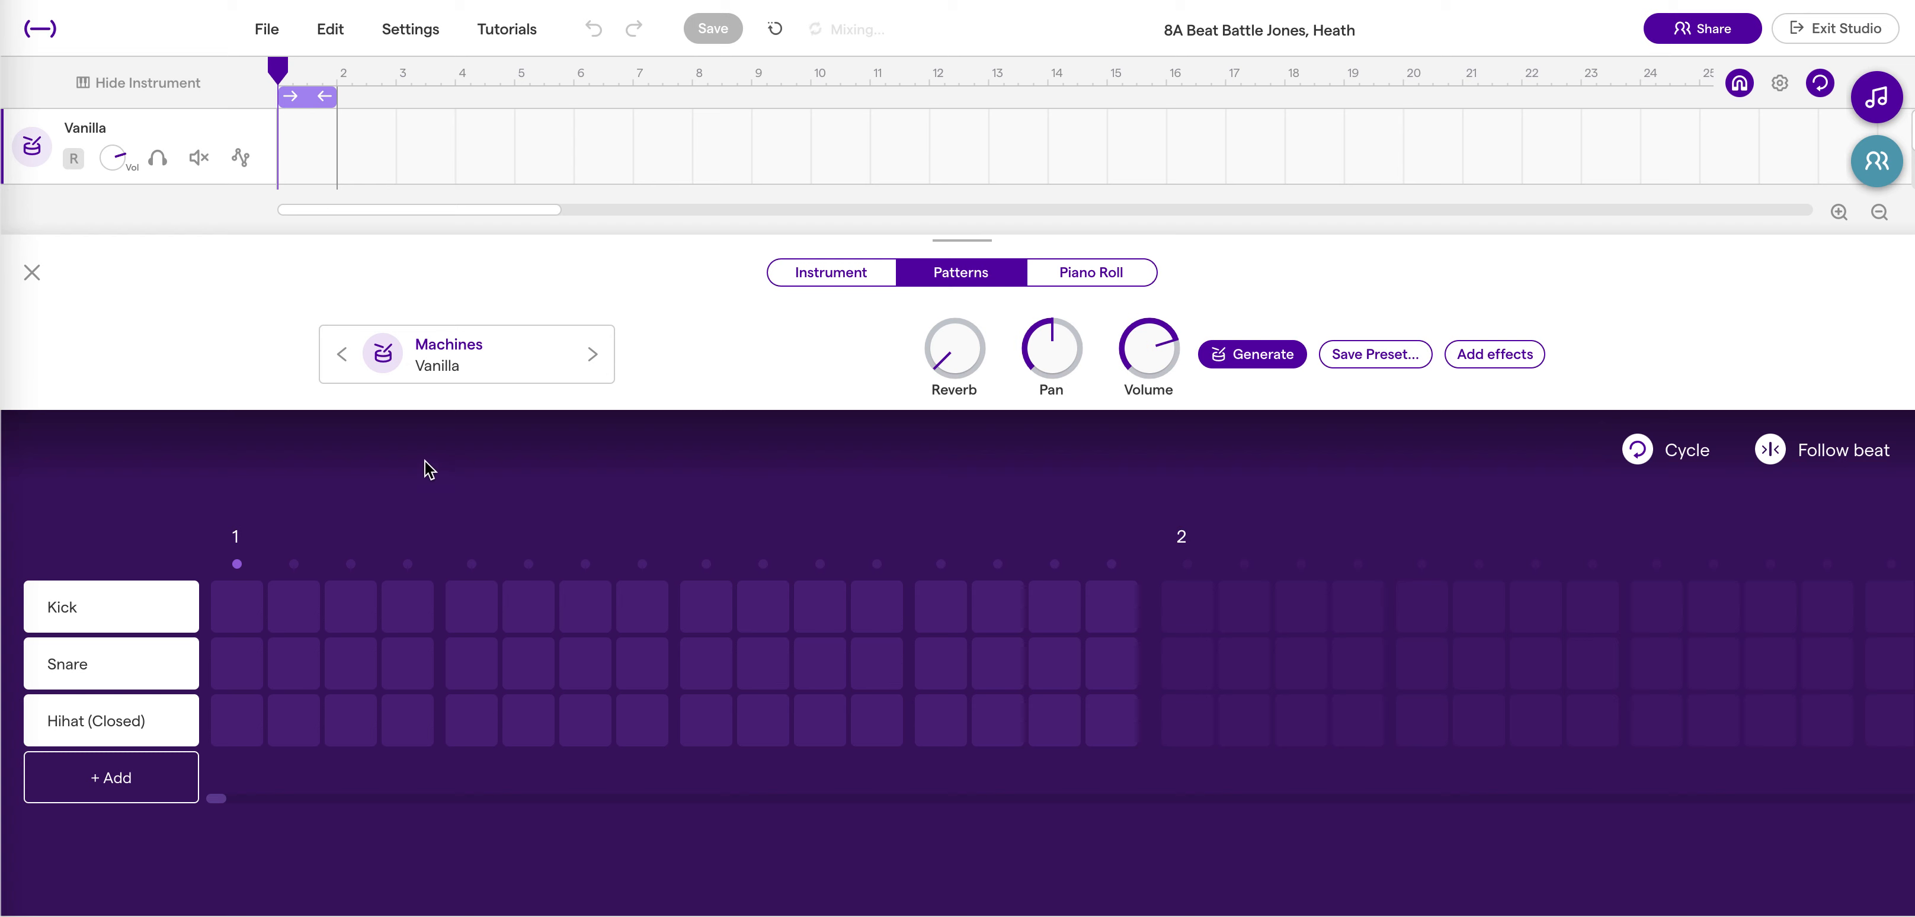
click(237, 605)
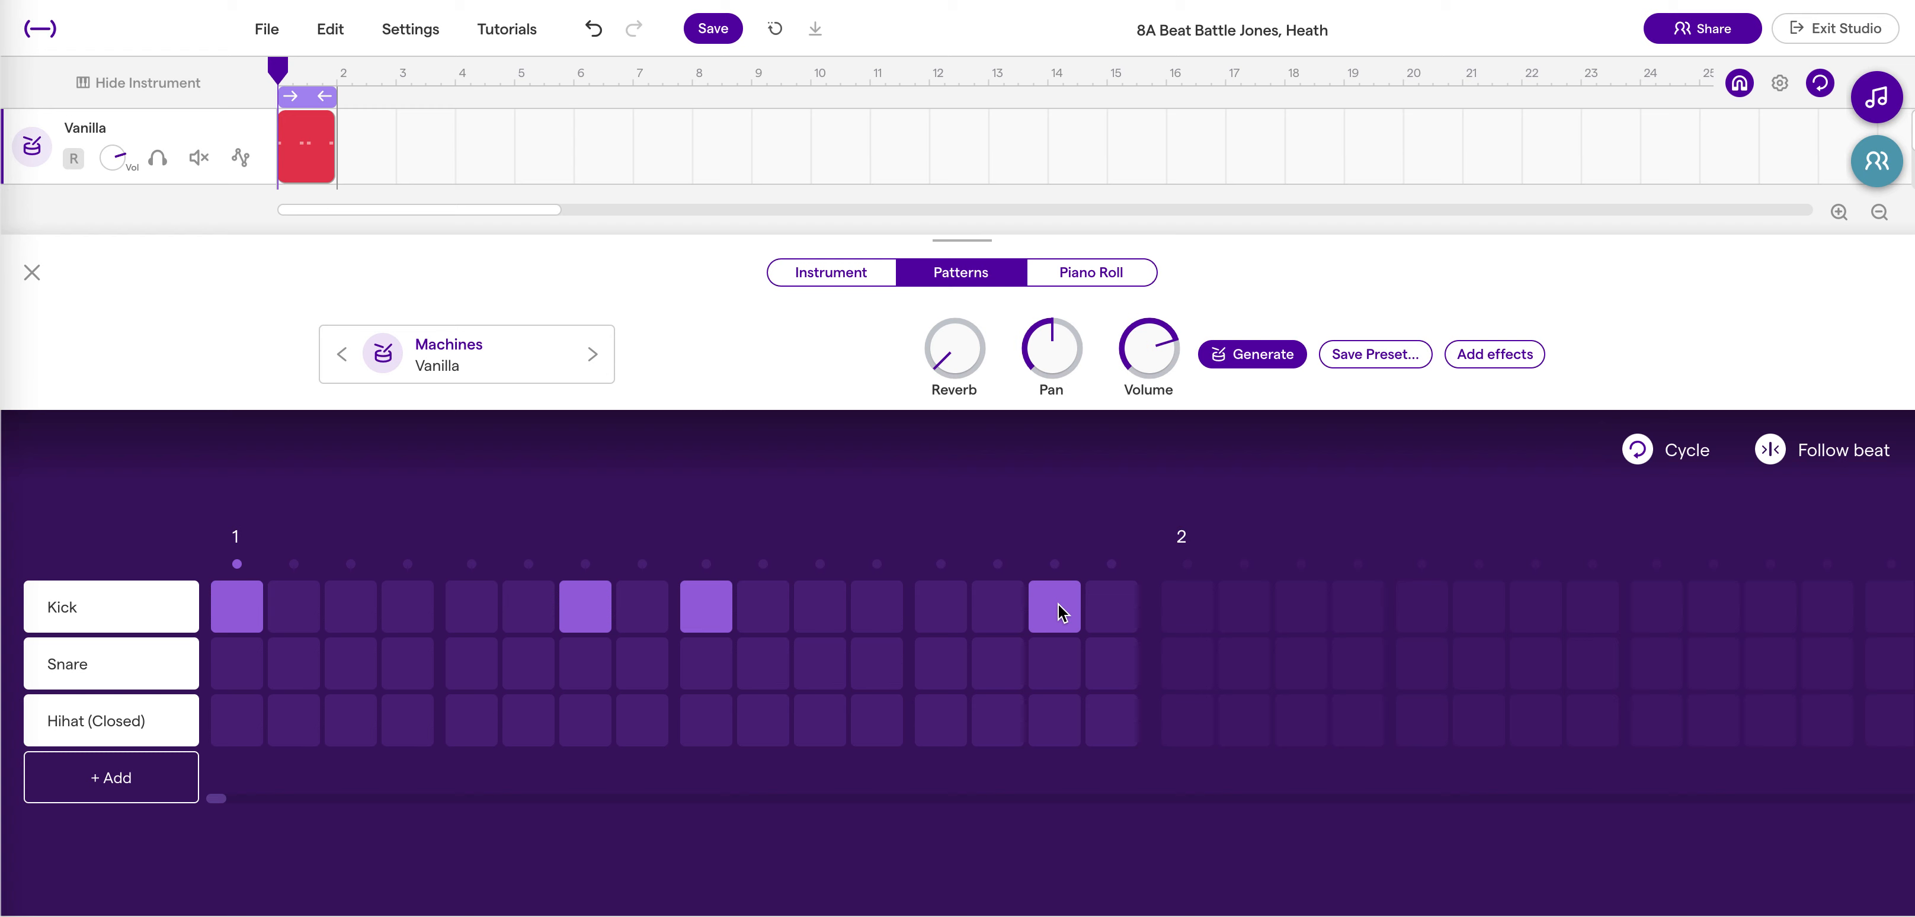
key(space)
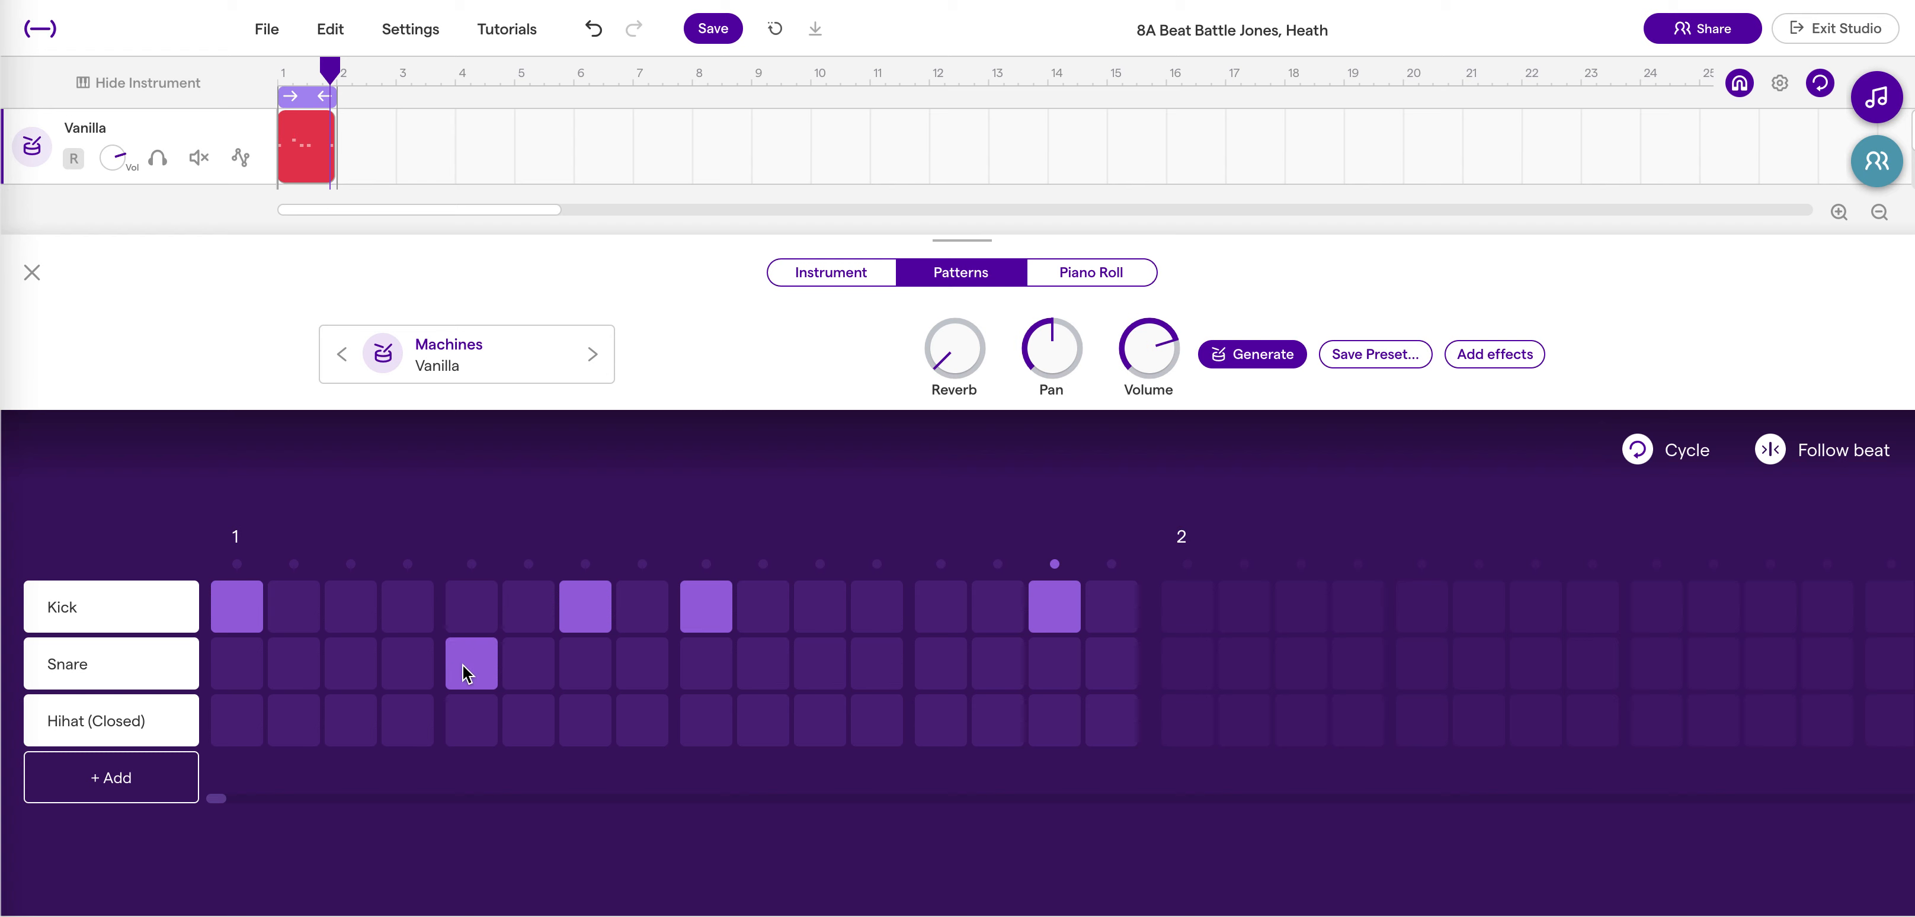
Place snare hits on steps 5 and 13 of bar 1 and play the pattern.
click(938, 665)
click(1057, 673)
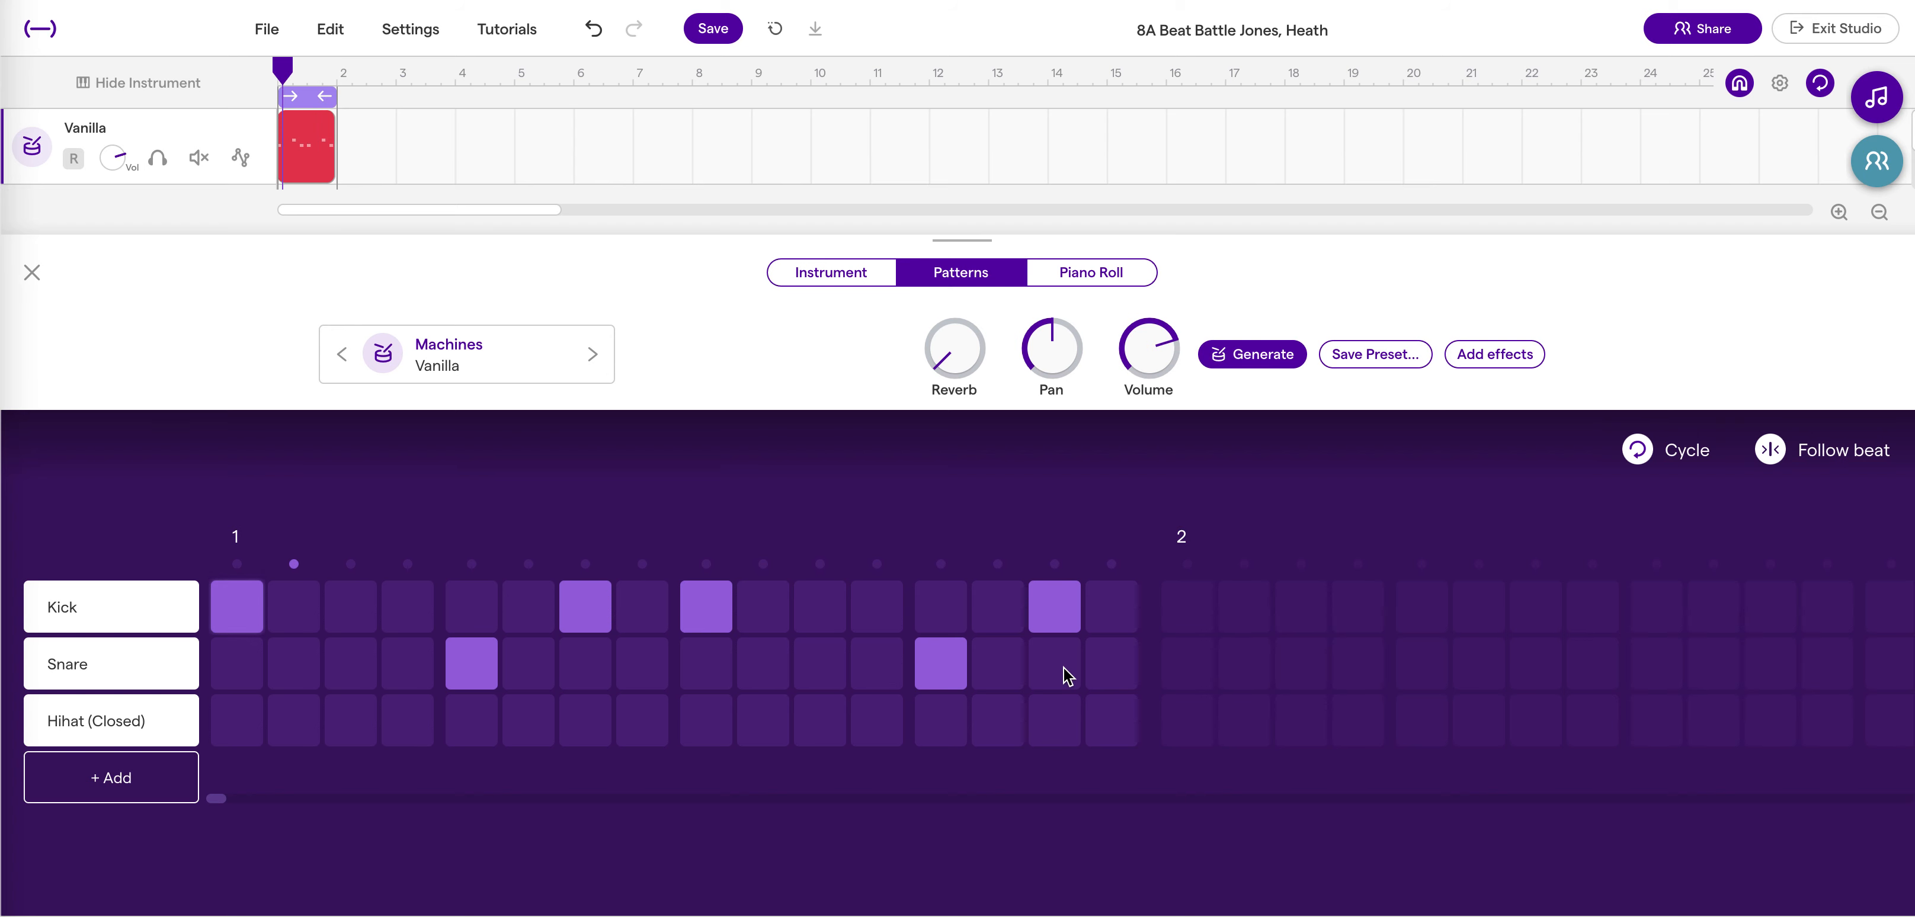
key(space)
Place closed hi-hats on every odd-numbered step of bar 1, from 1 to 15, and play the pattern.
click(248, 733)
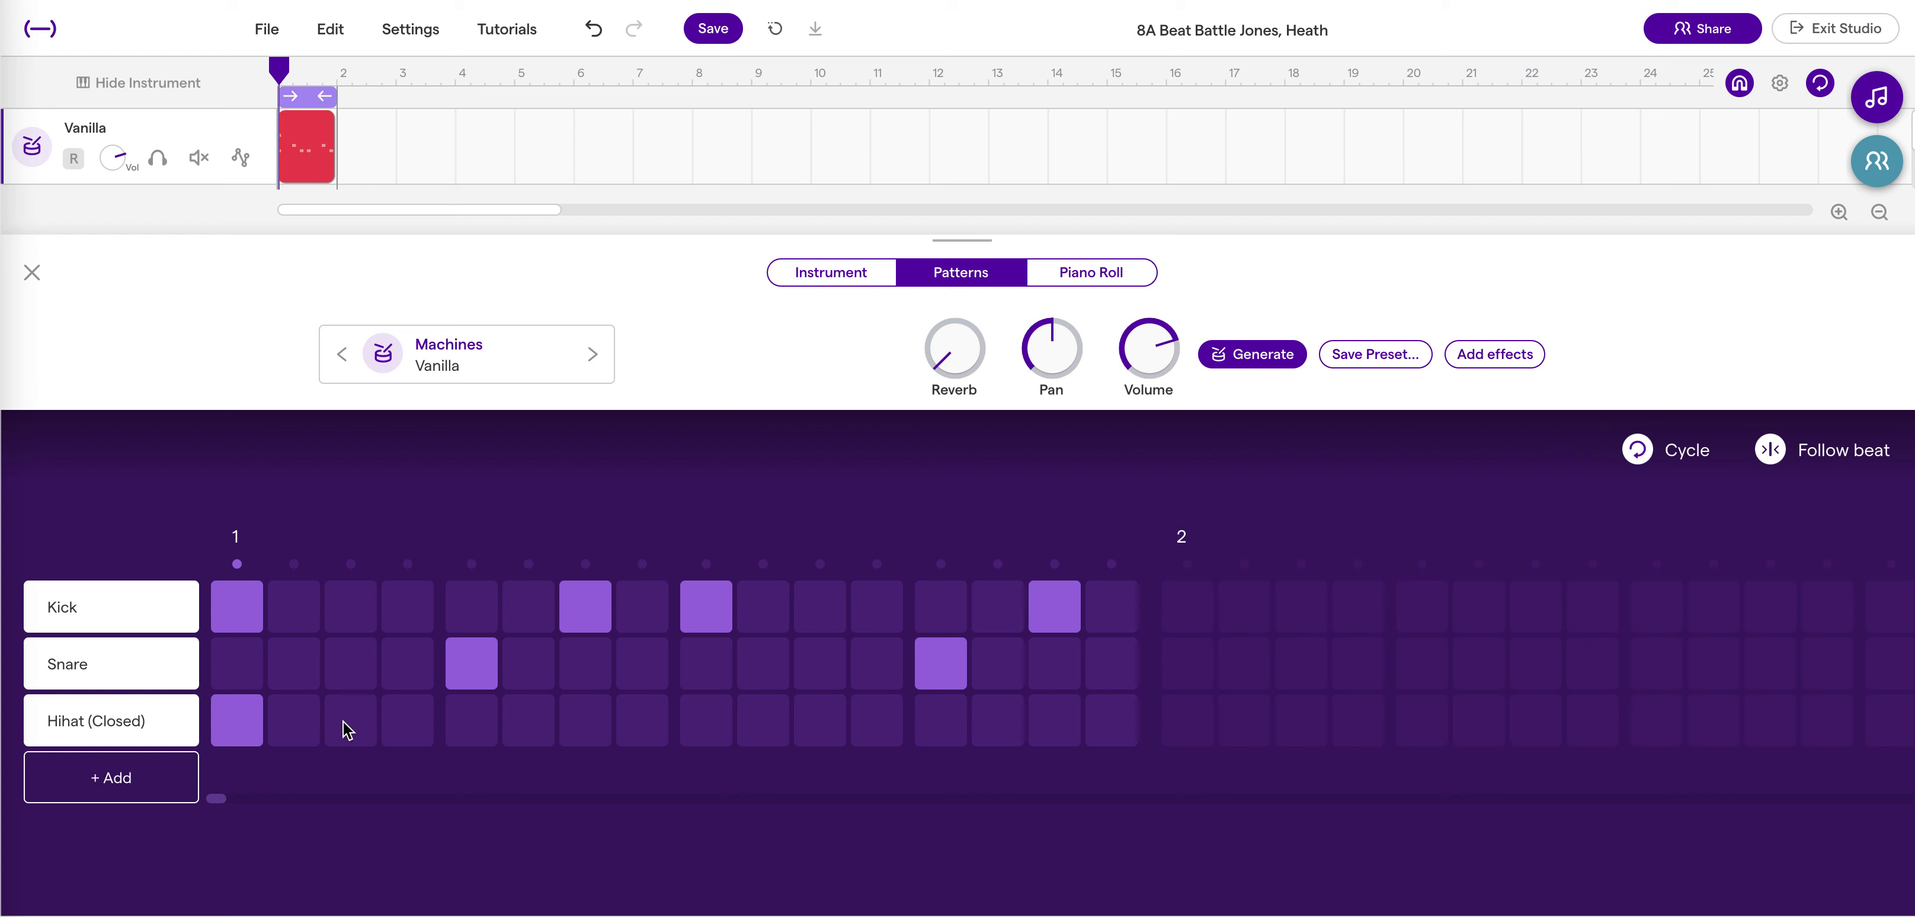
click(343, 721)
click(482, 723)
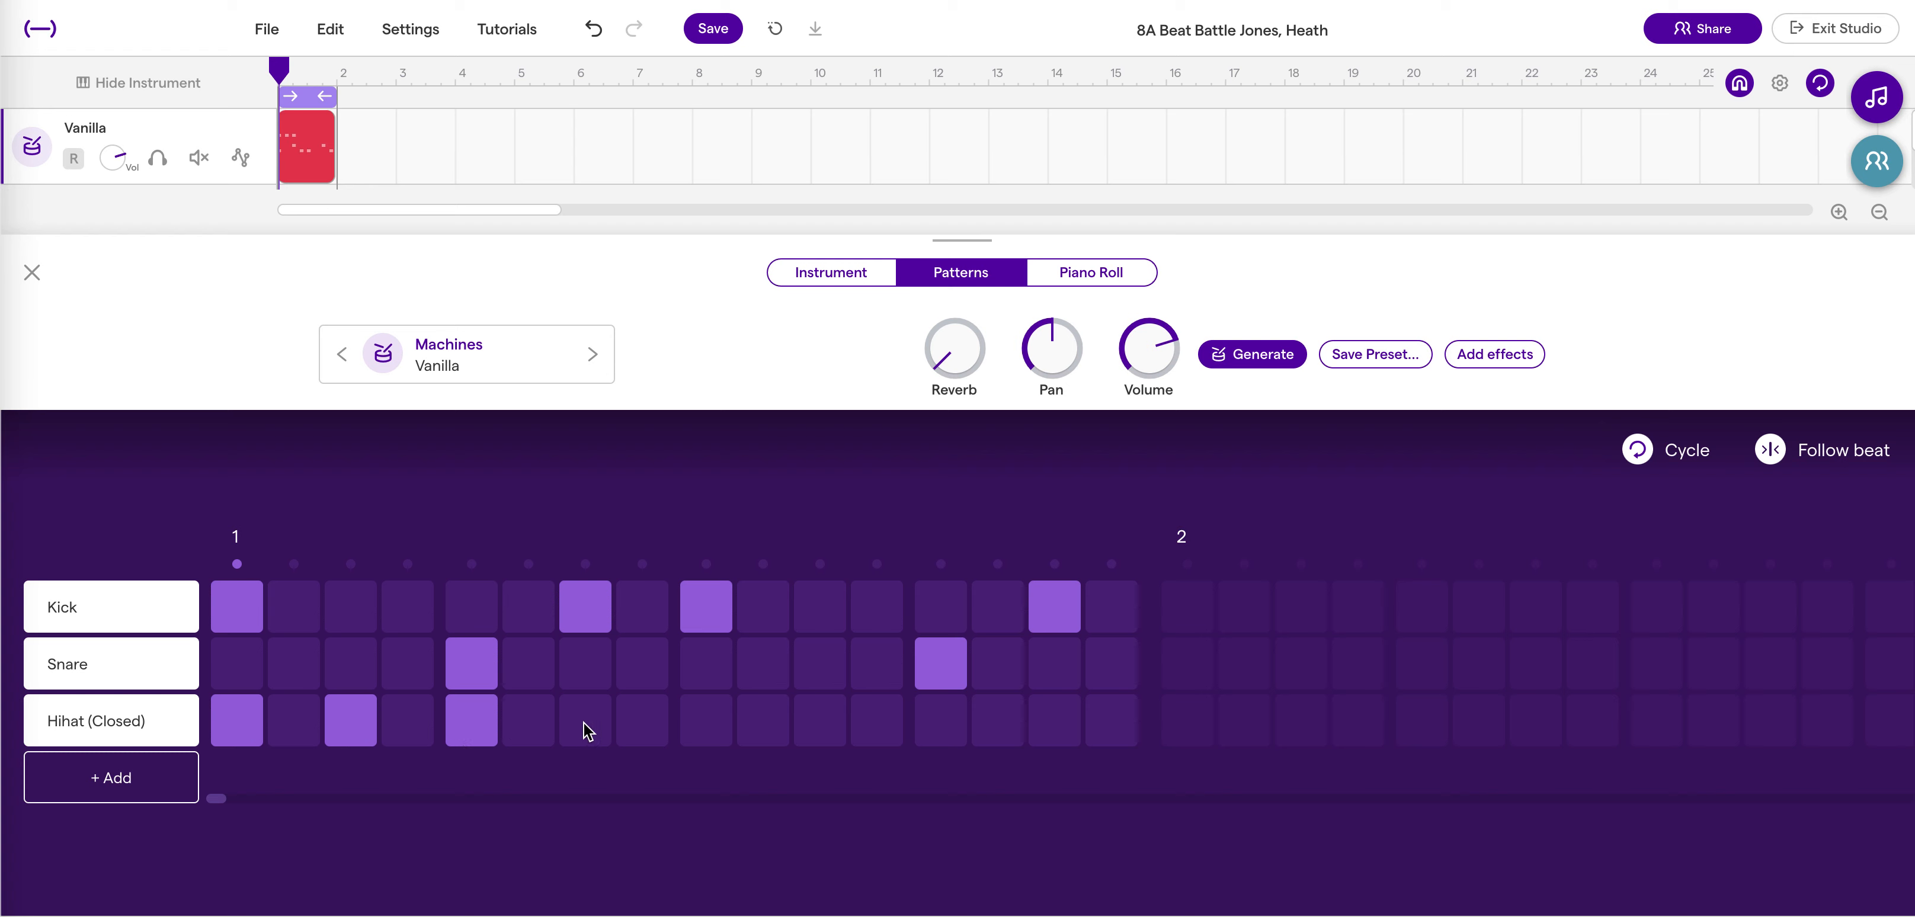
click(592, 724)
click(820, 721)
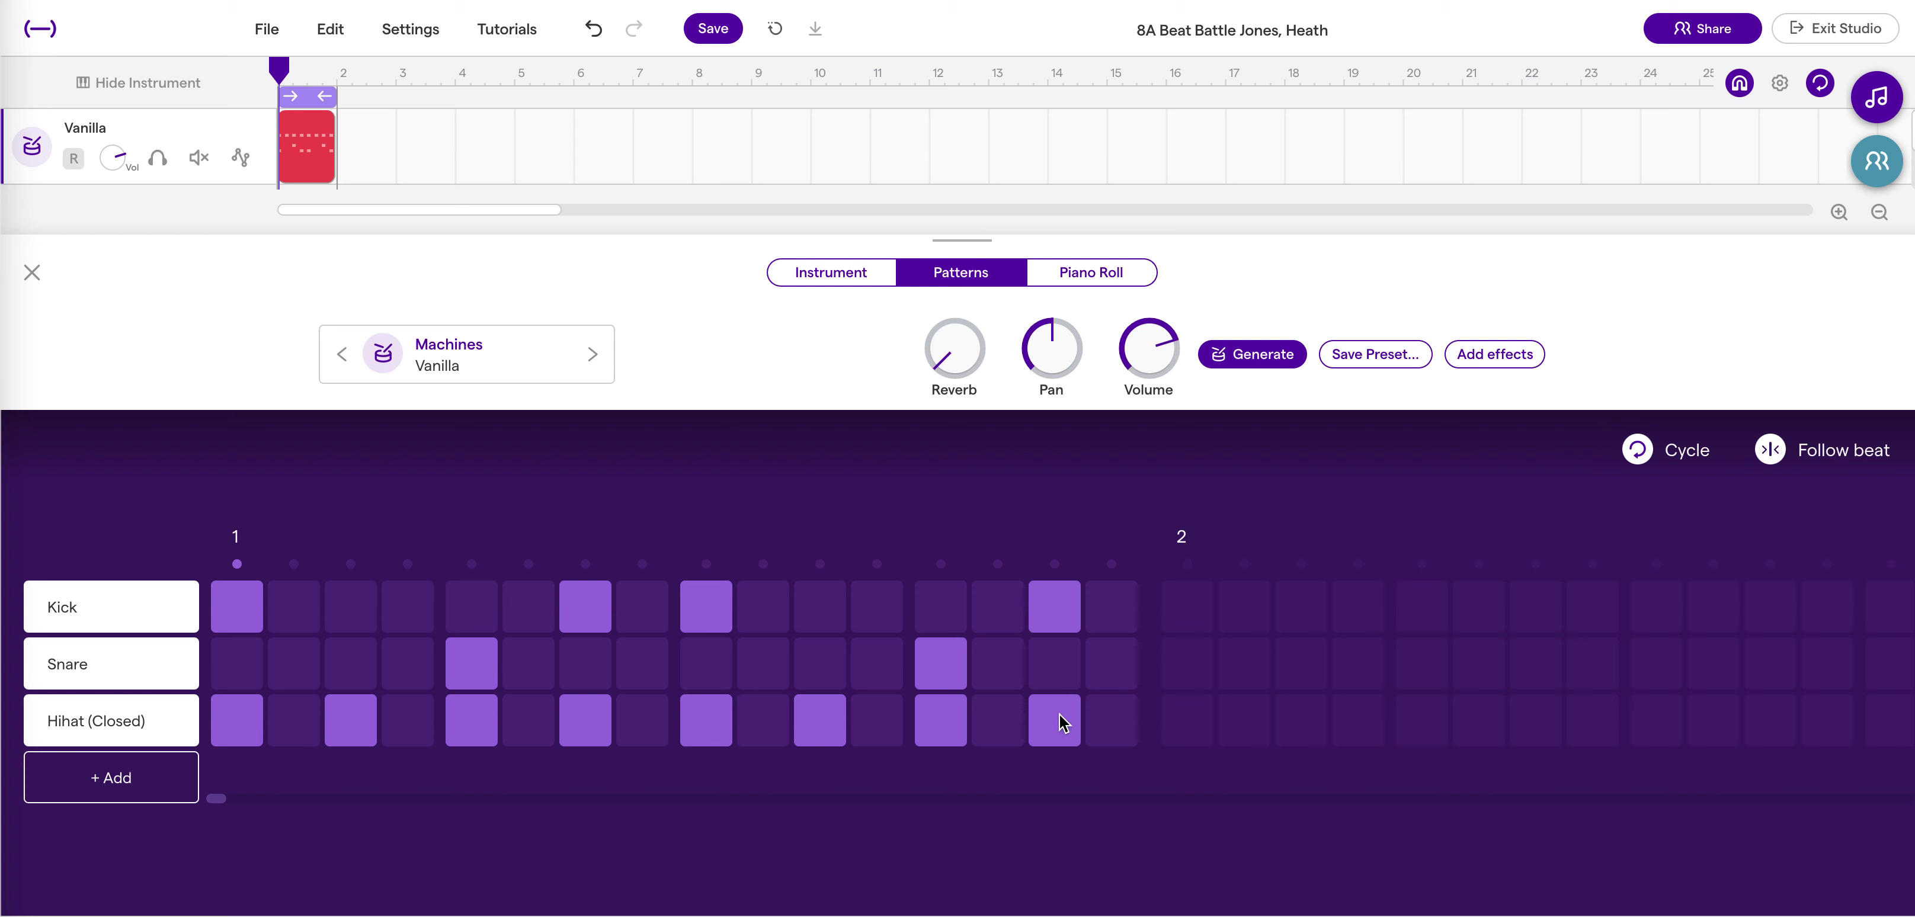
key(space)
Add extra closed hi-hats on steps 4, 8, 12 and 16, and return playback to the start.
click(408, 716)
click(641, 716)
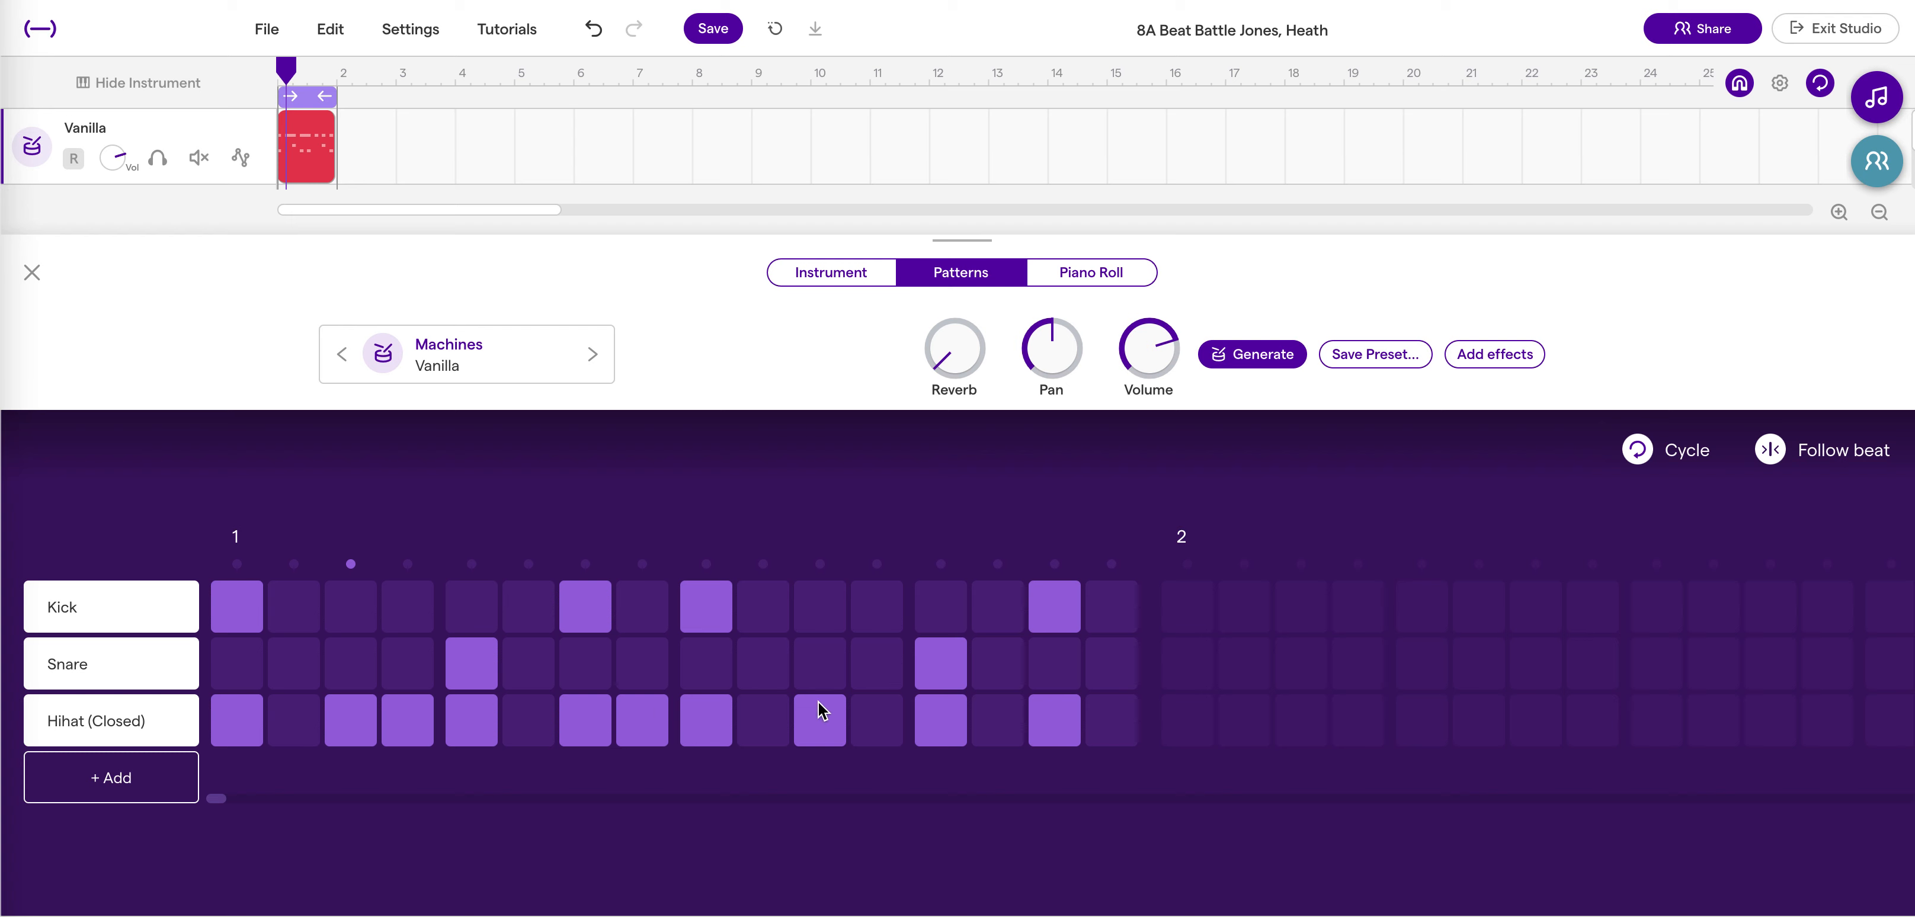
click(899, 721)
click(1128, 726)
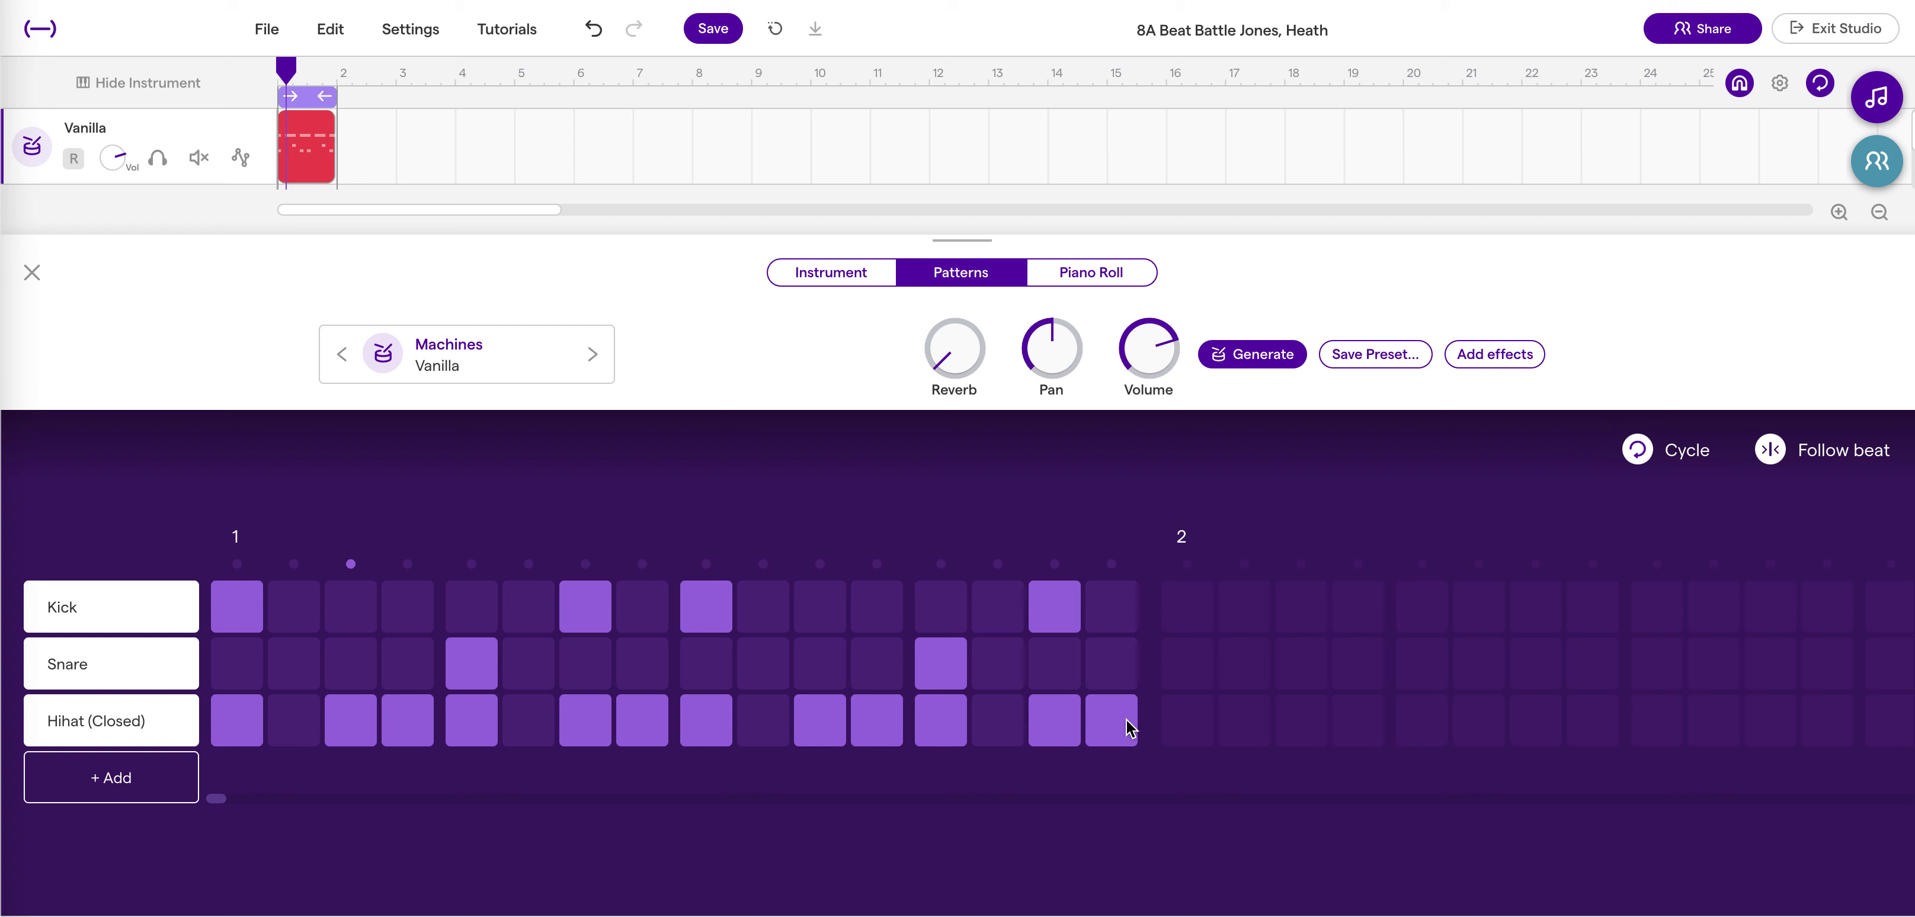
key(Return)
Add a fourth drum row, assign it to Crash, place a hit on step 15, and play the pattern.
click(106, 787)
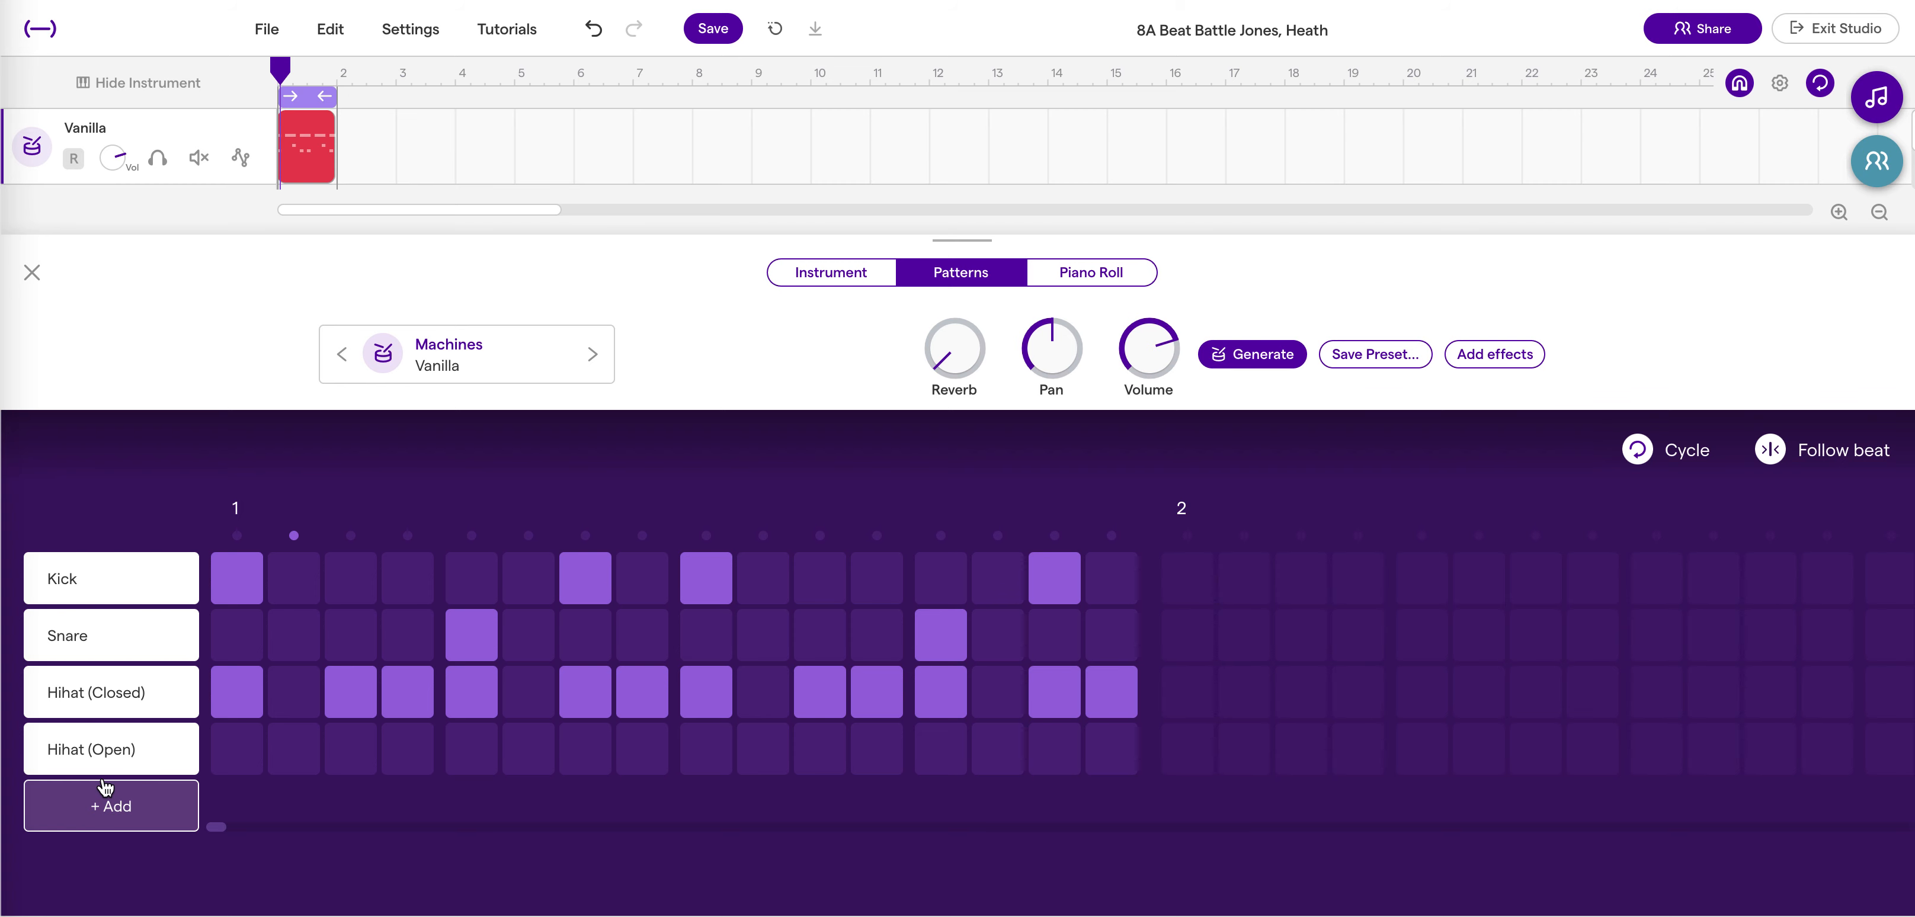
click(151, 759)
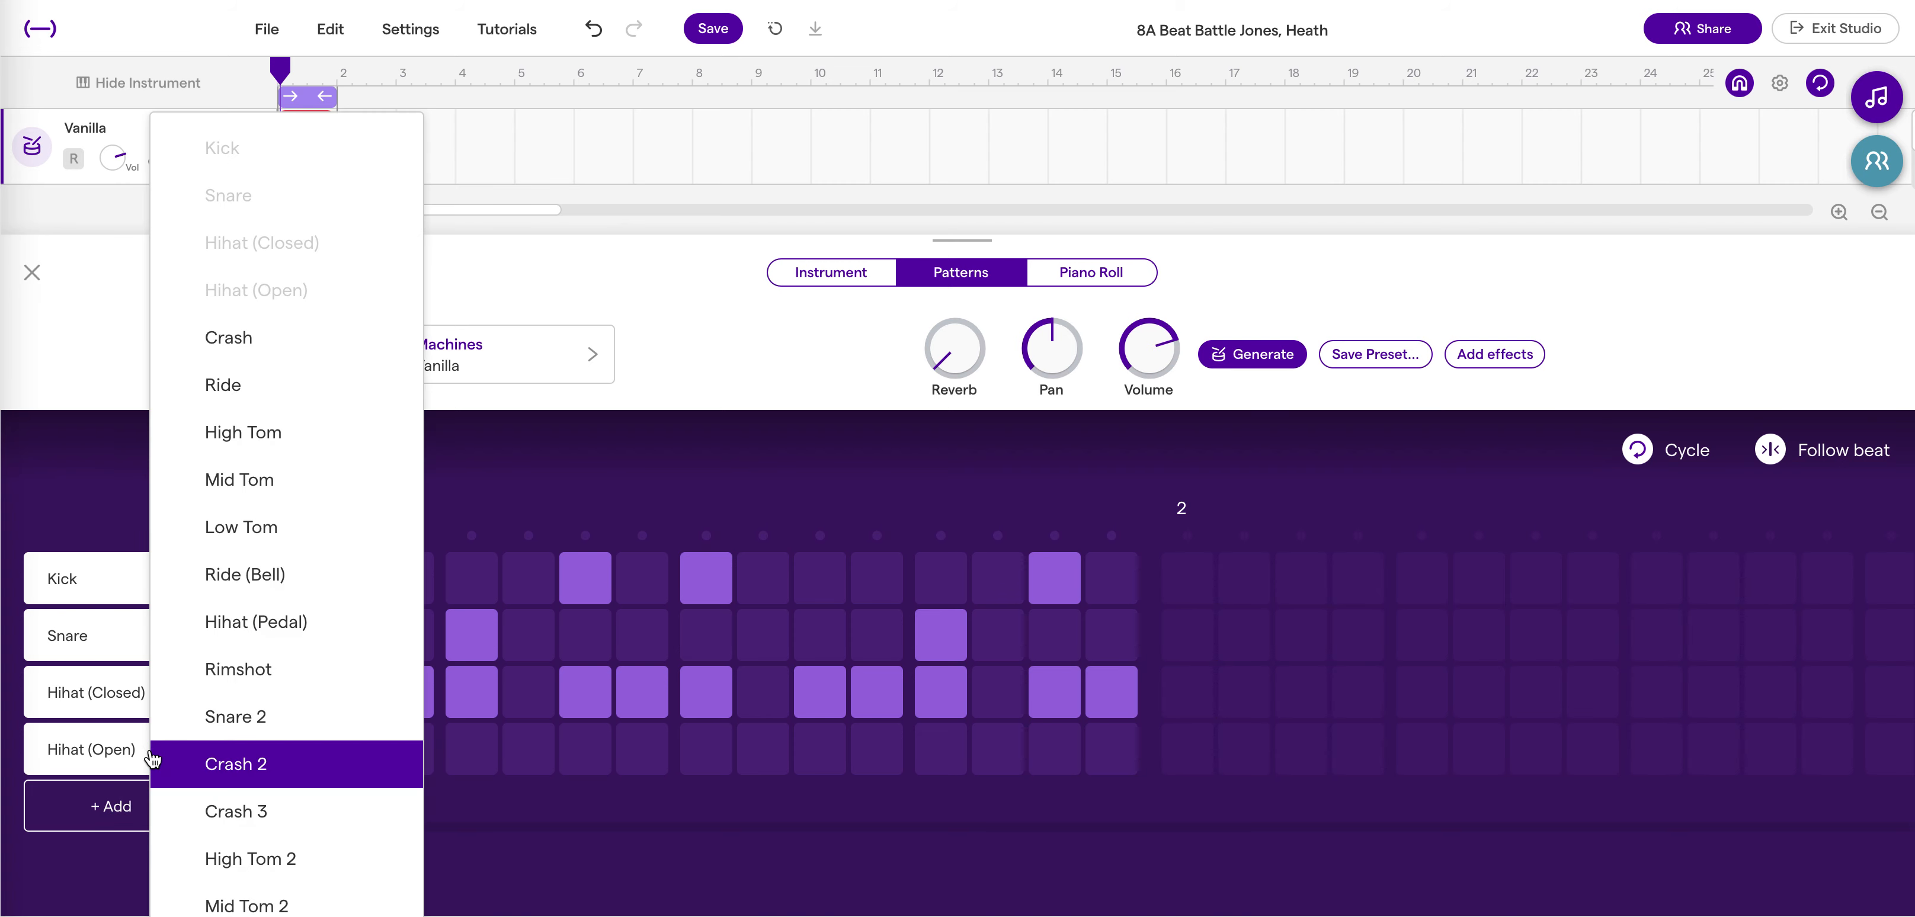
click(253, 343)
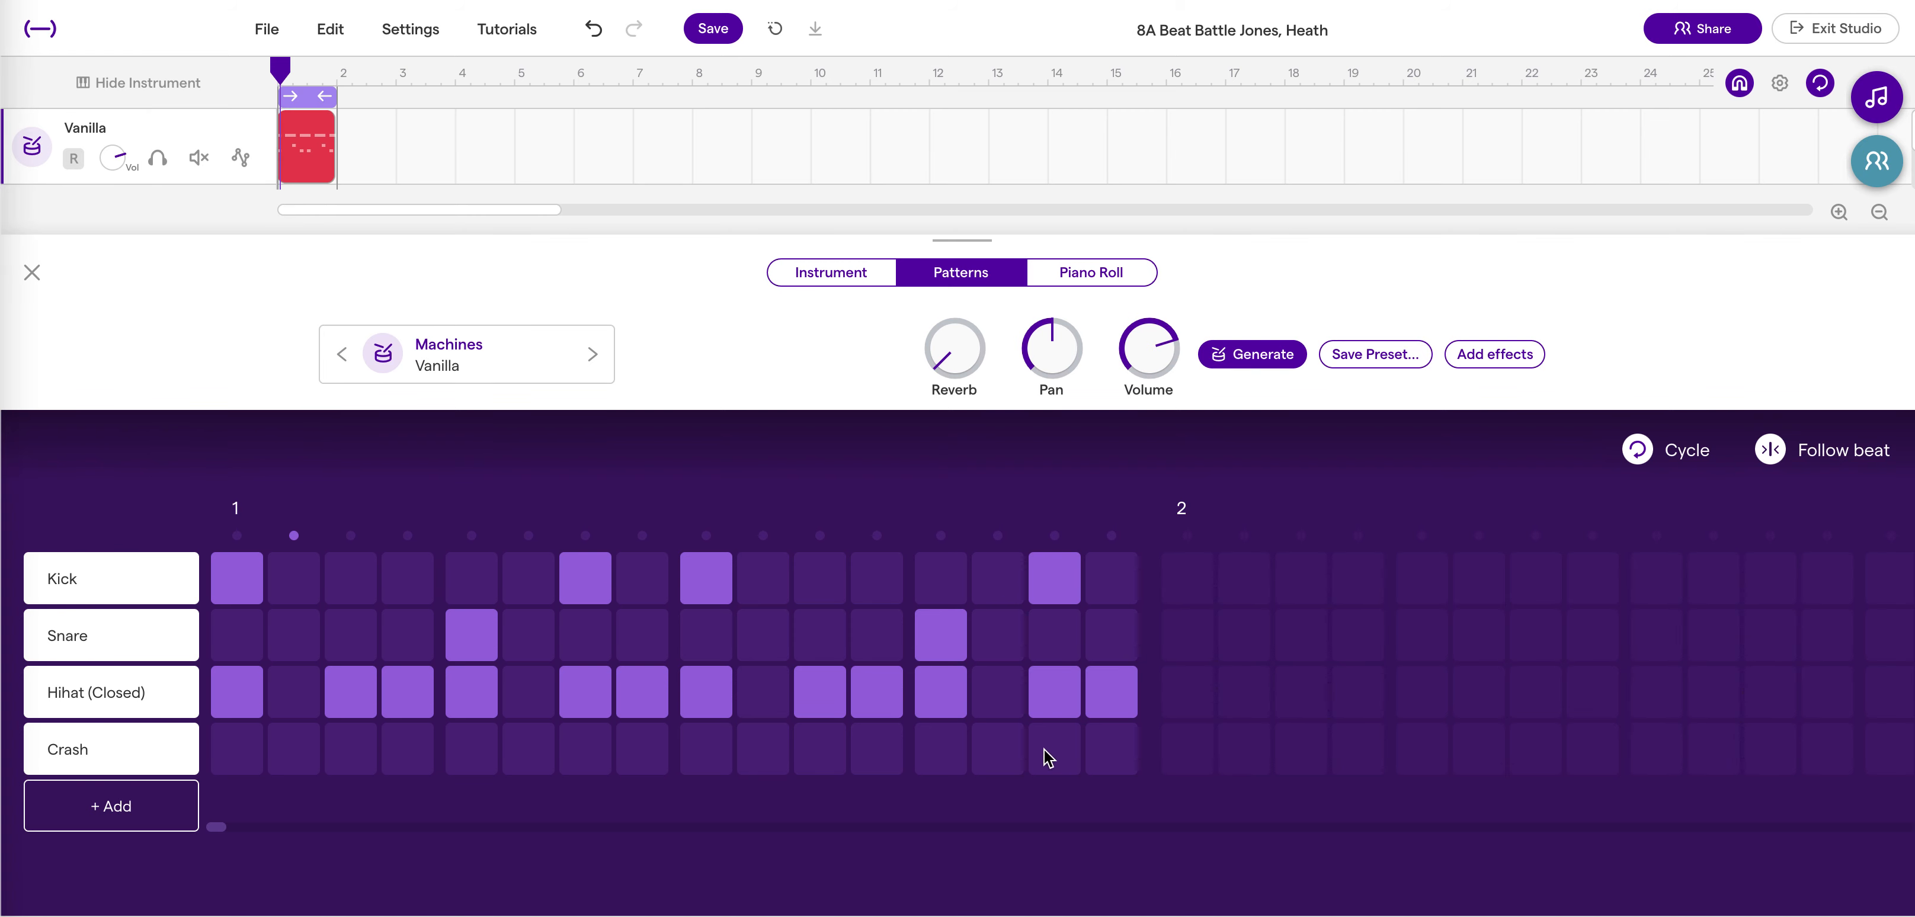
key(Return)
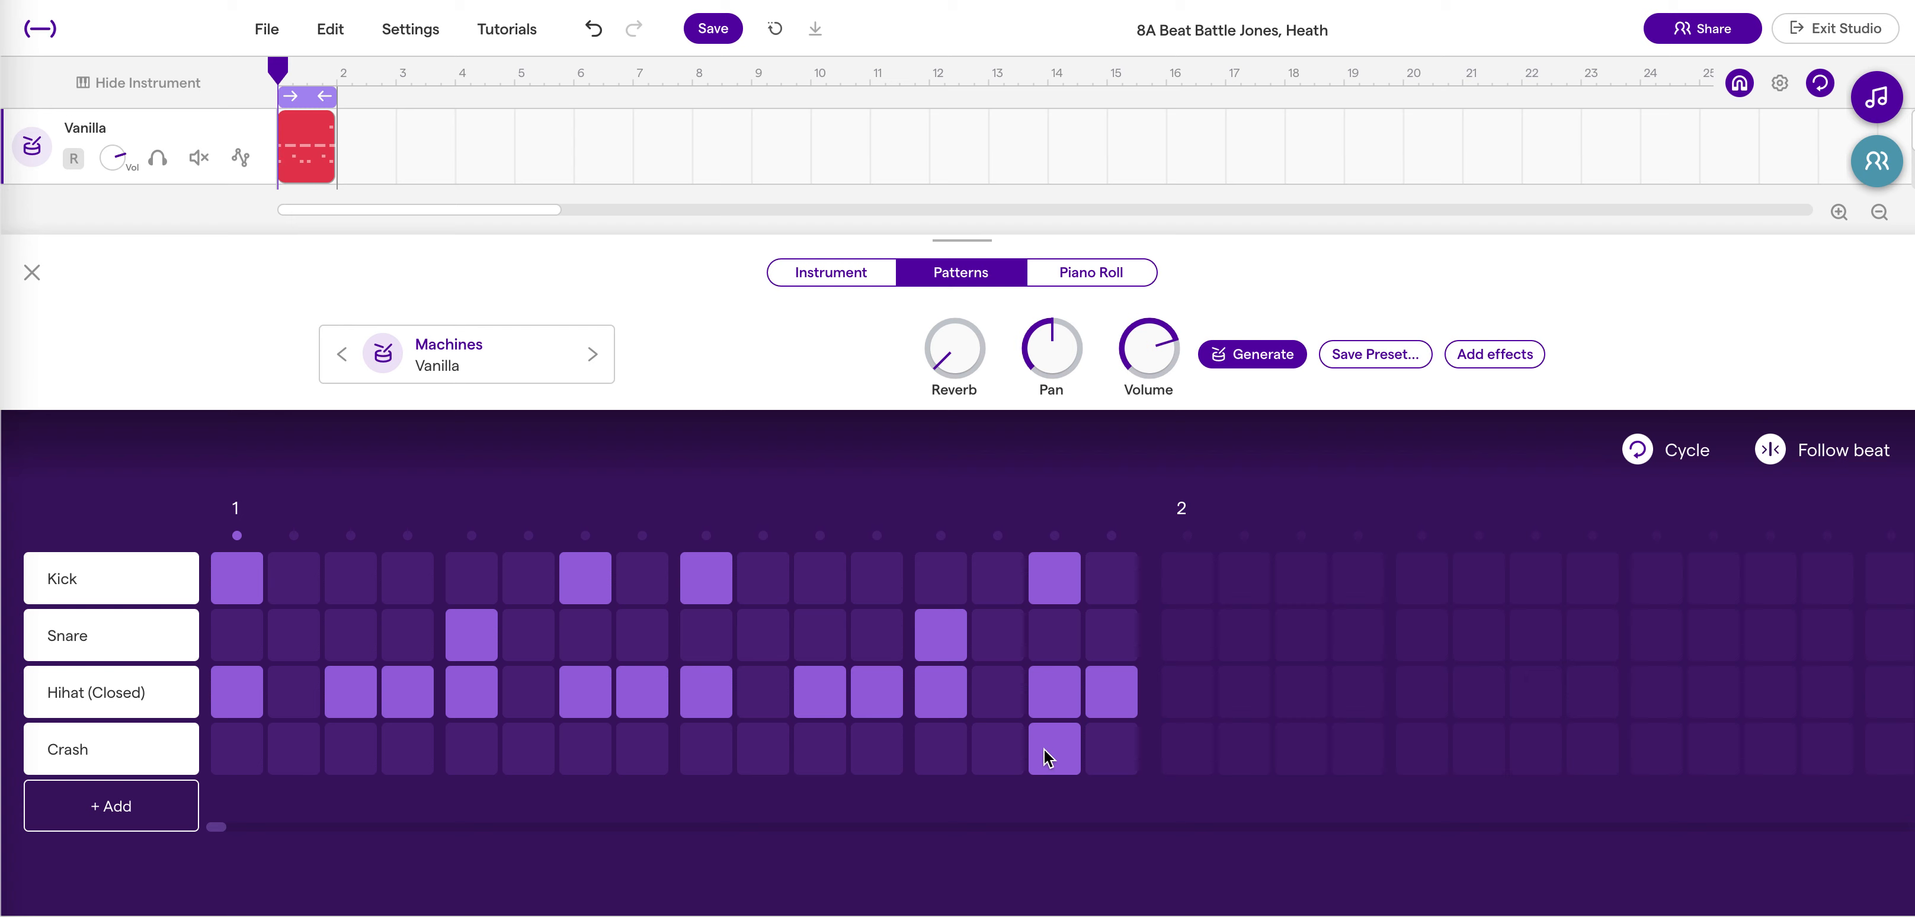
key(space)
Change the Crash row with the step 15 hit to Hihat (Open), and add an empty Crash row below it.
click(103, 751)
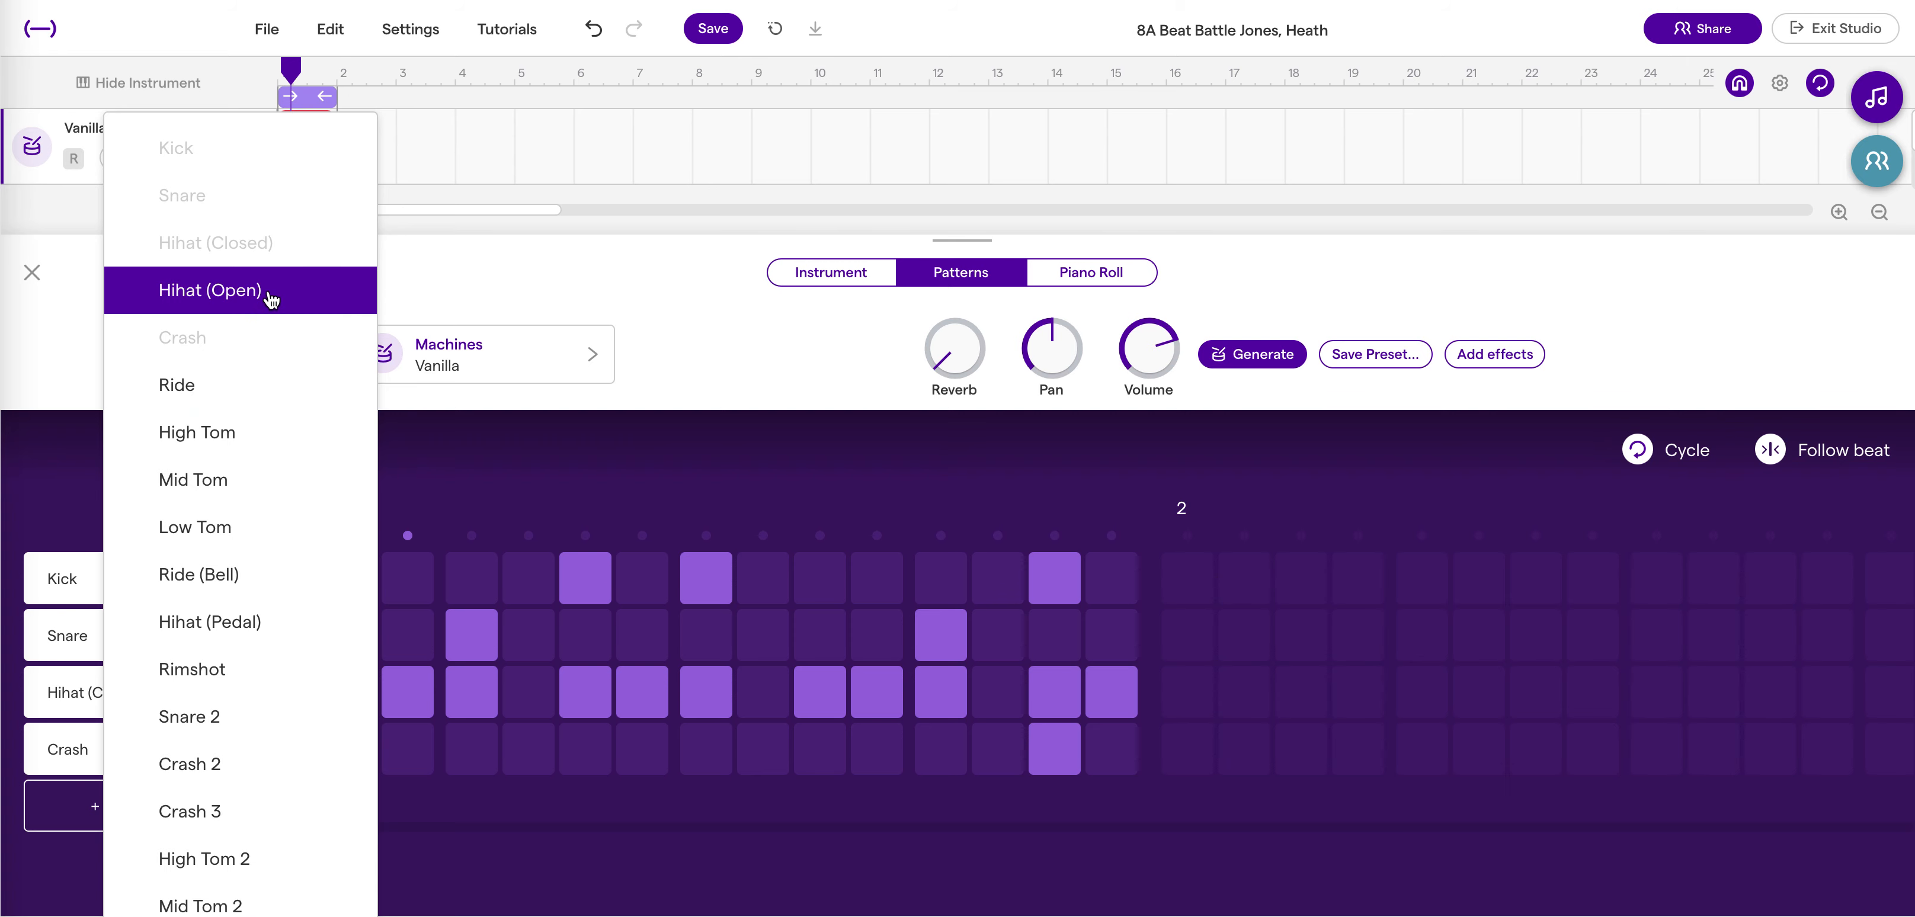
click(270, 292)
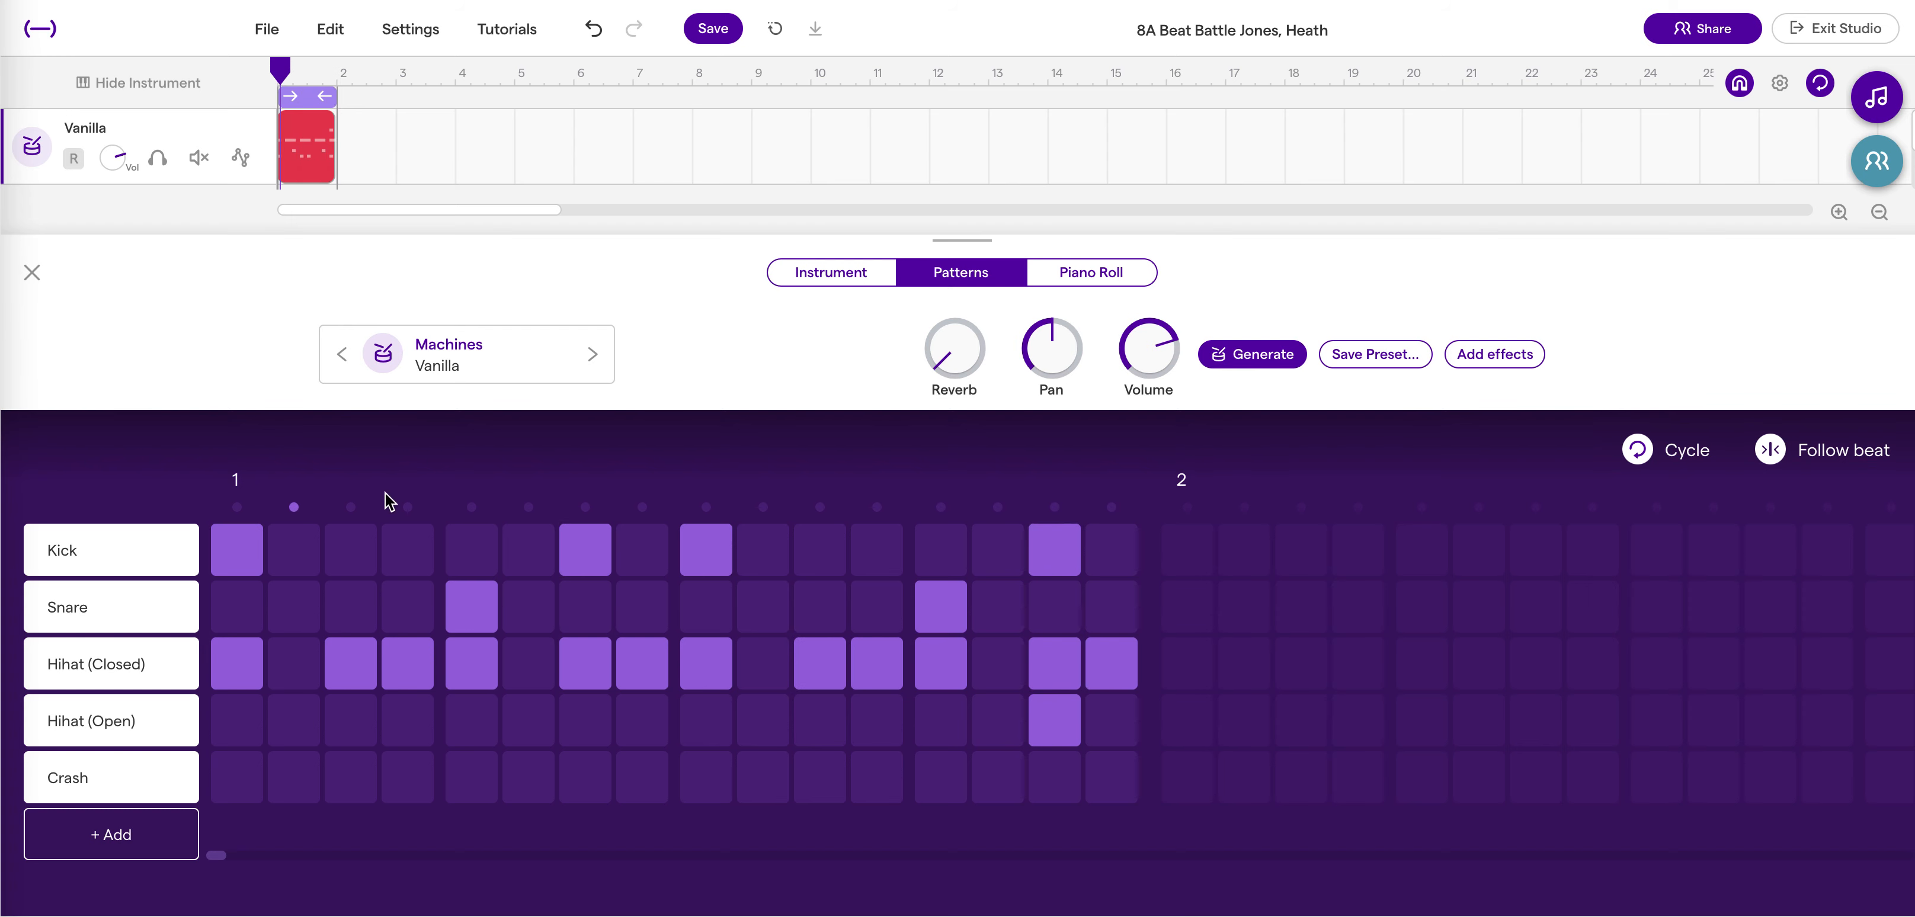
key(Return)
Browse the Machines and Kits drum presets available for the track without choosing one.
click(487, 354)
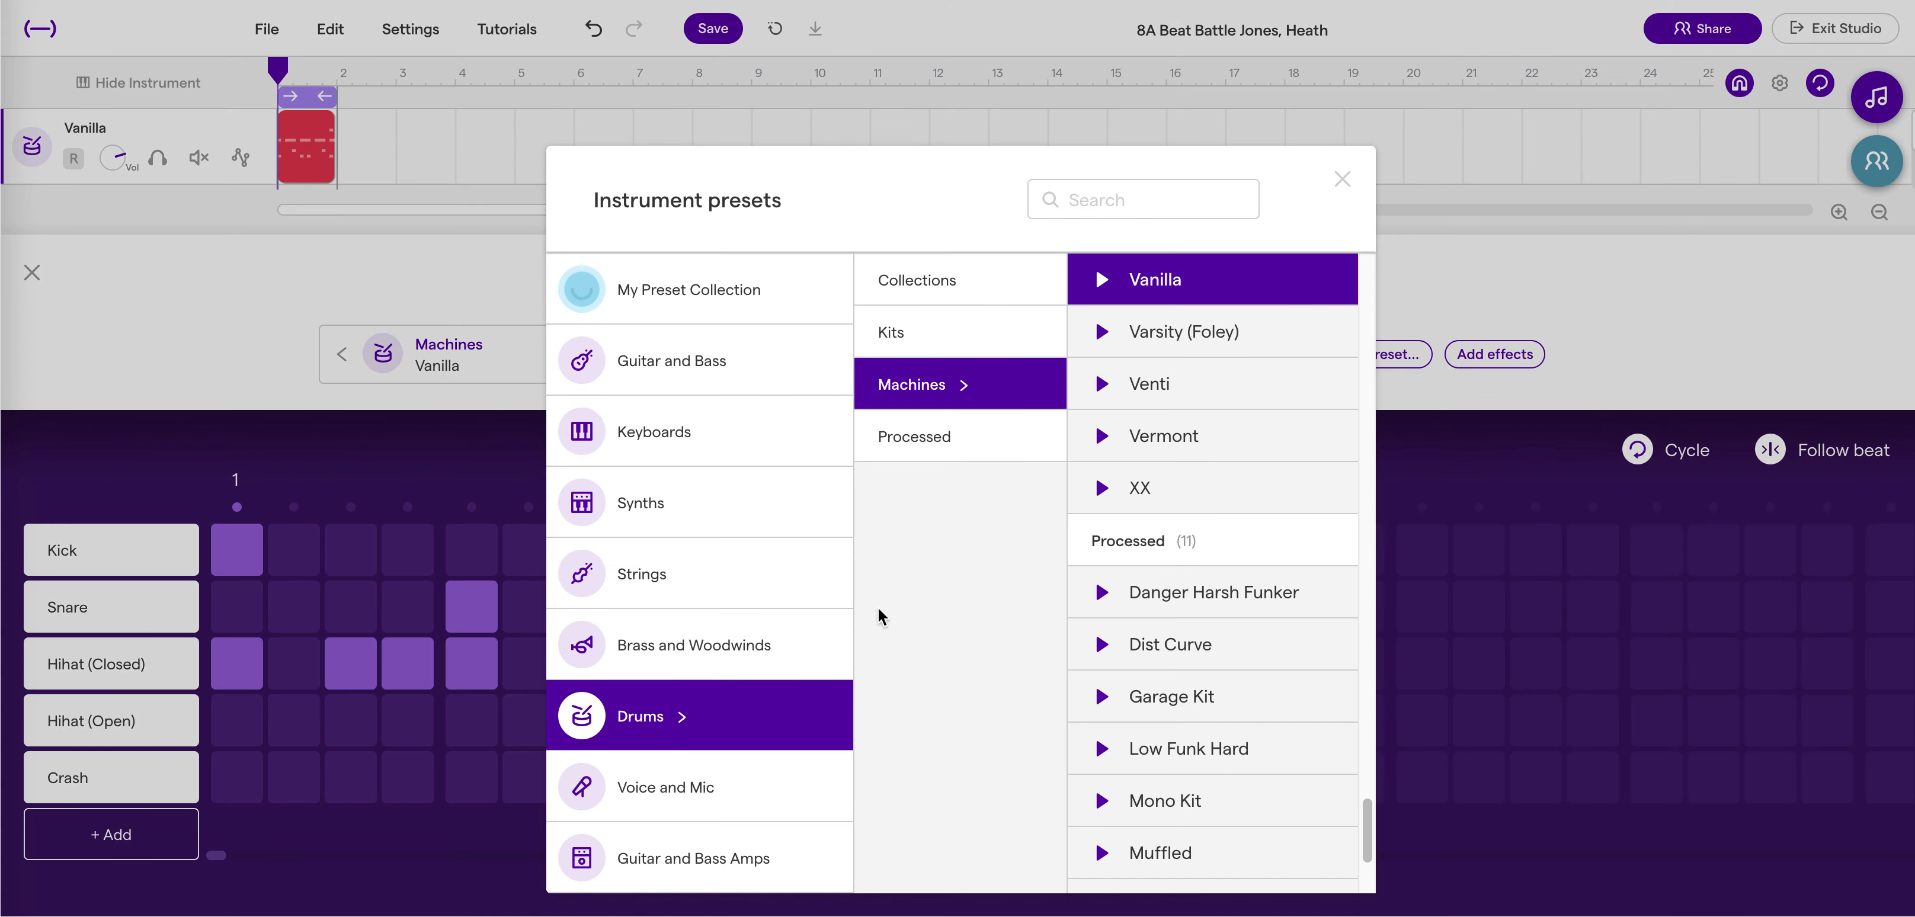
scroll(1223, 455, down, 2)
scroll(1227, 456, down, 1)
scroll(1226, 456, up, 10)
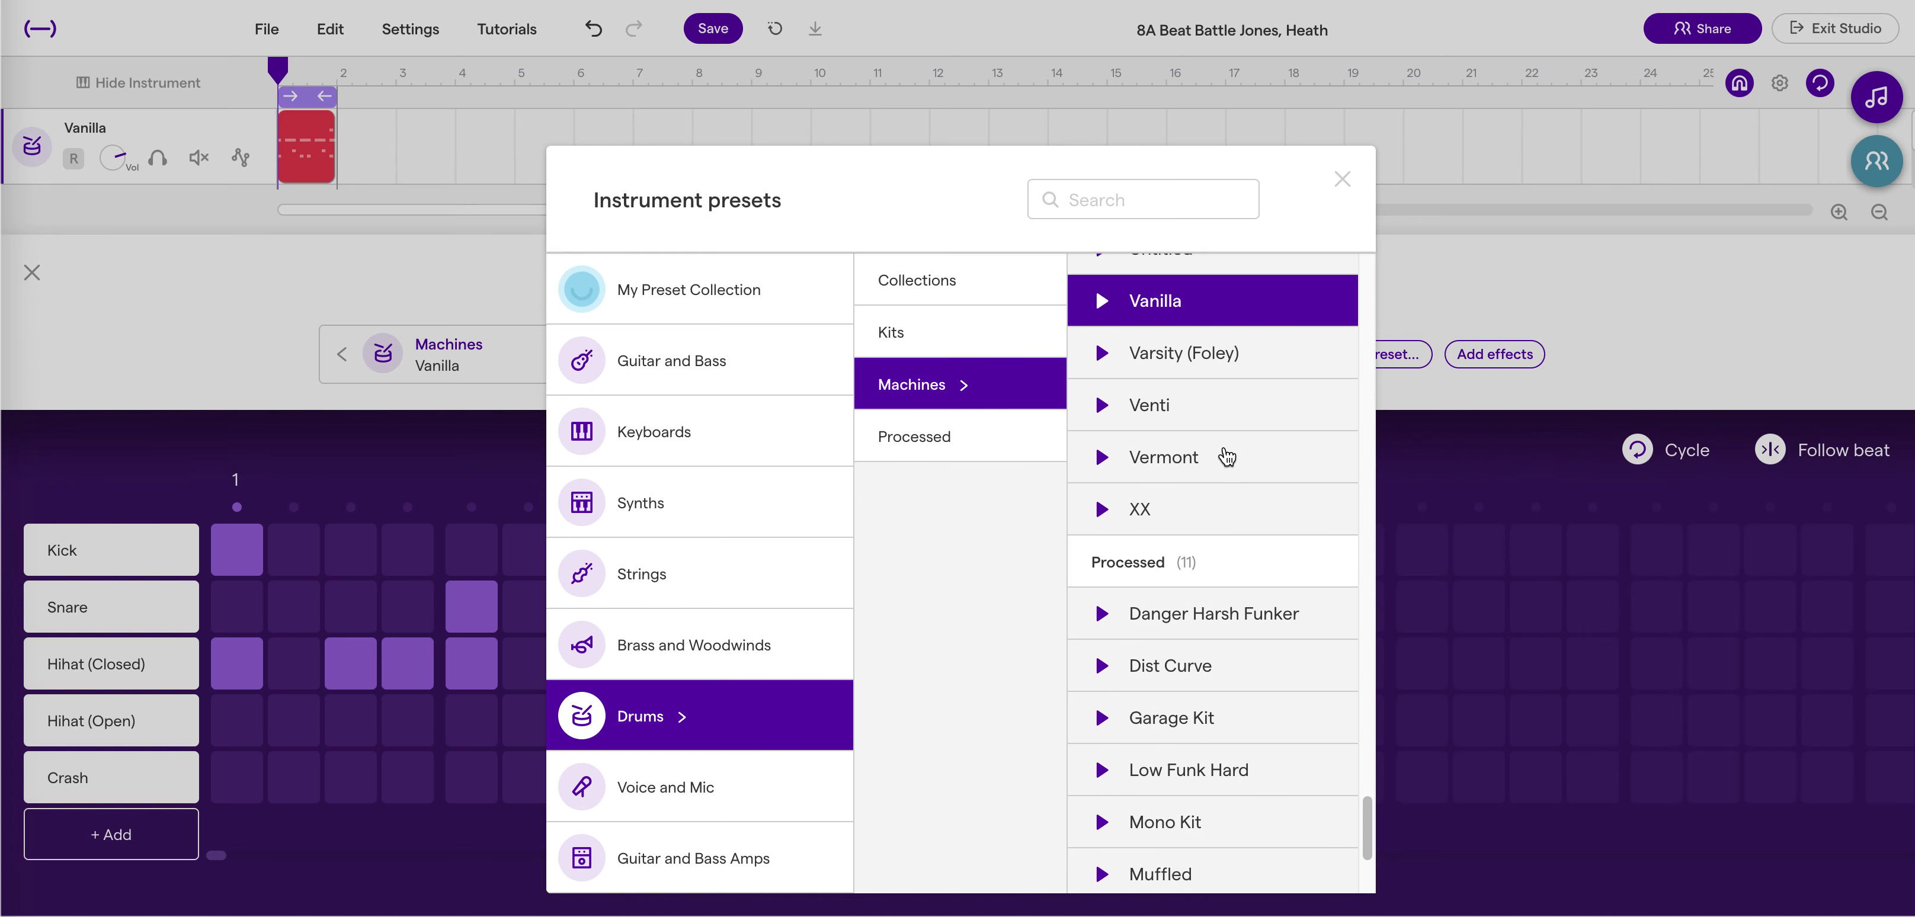
scroll(1226, 456, up, 20)
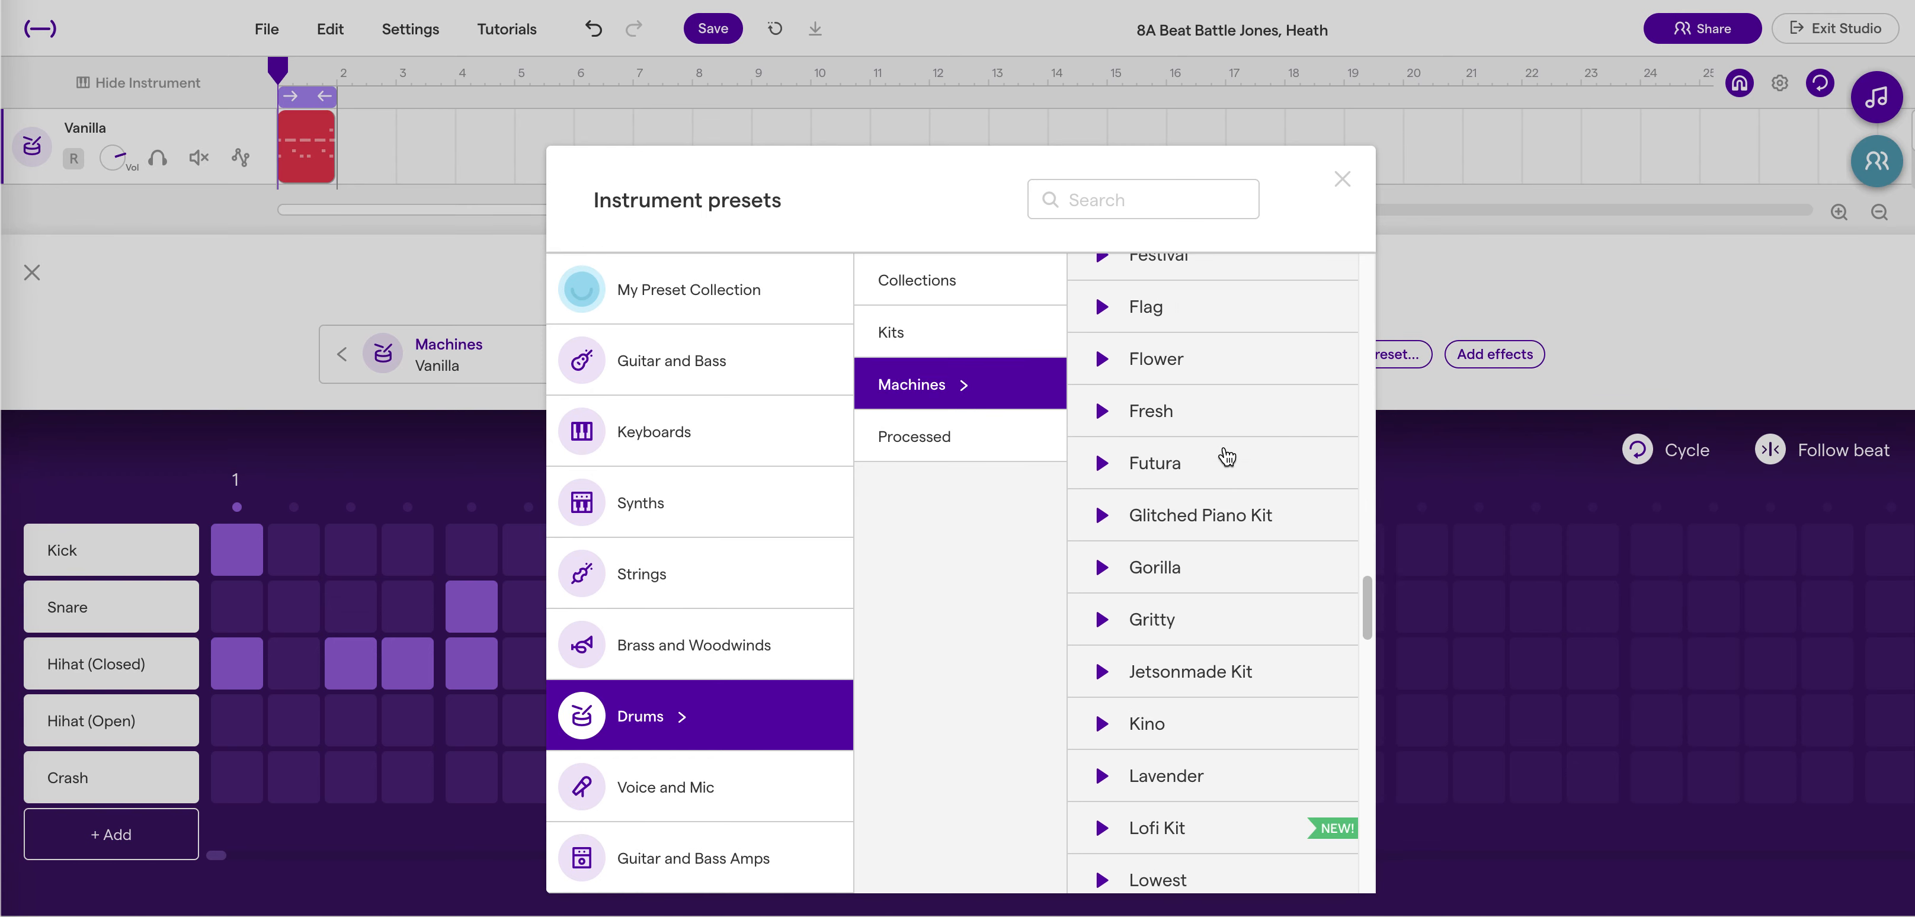
scroll(1226, 457, up, 12)
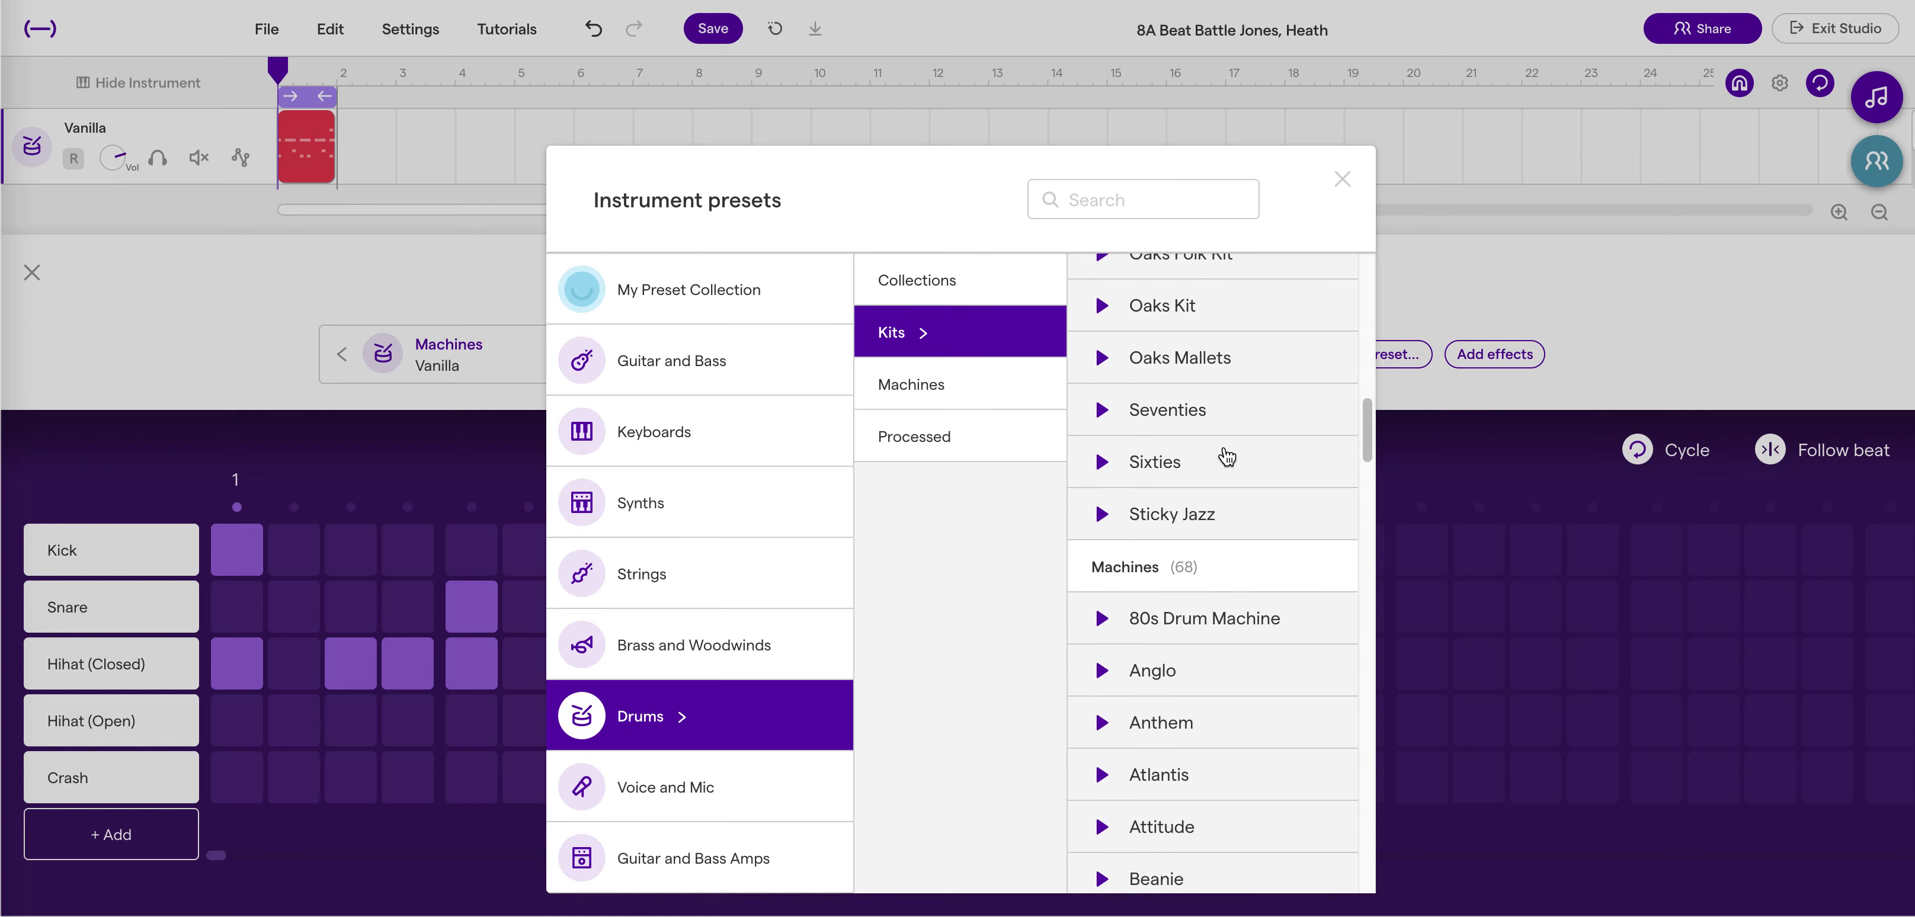
scroll(1227, 456, down, 5)
scroll(1227, 456, up, 1)
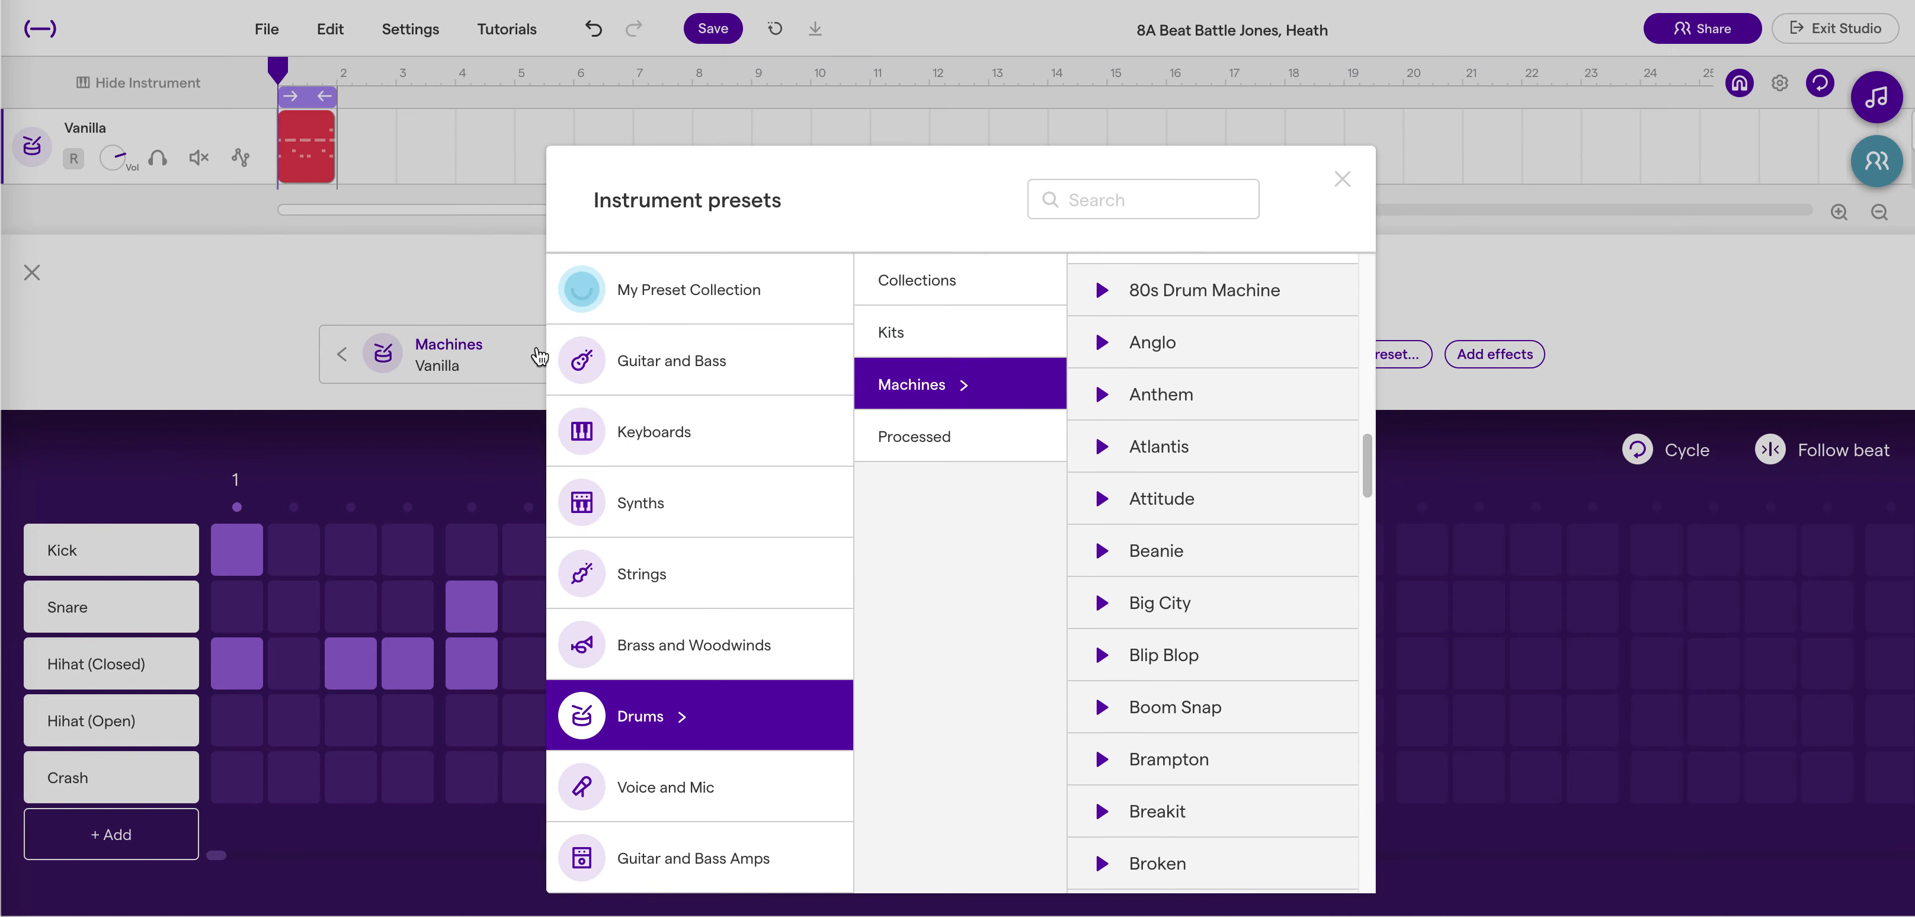
key(Escape)
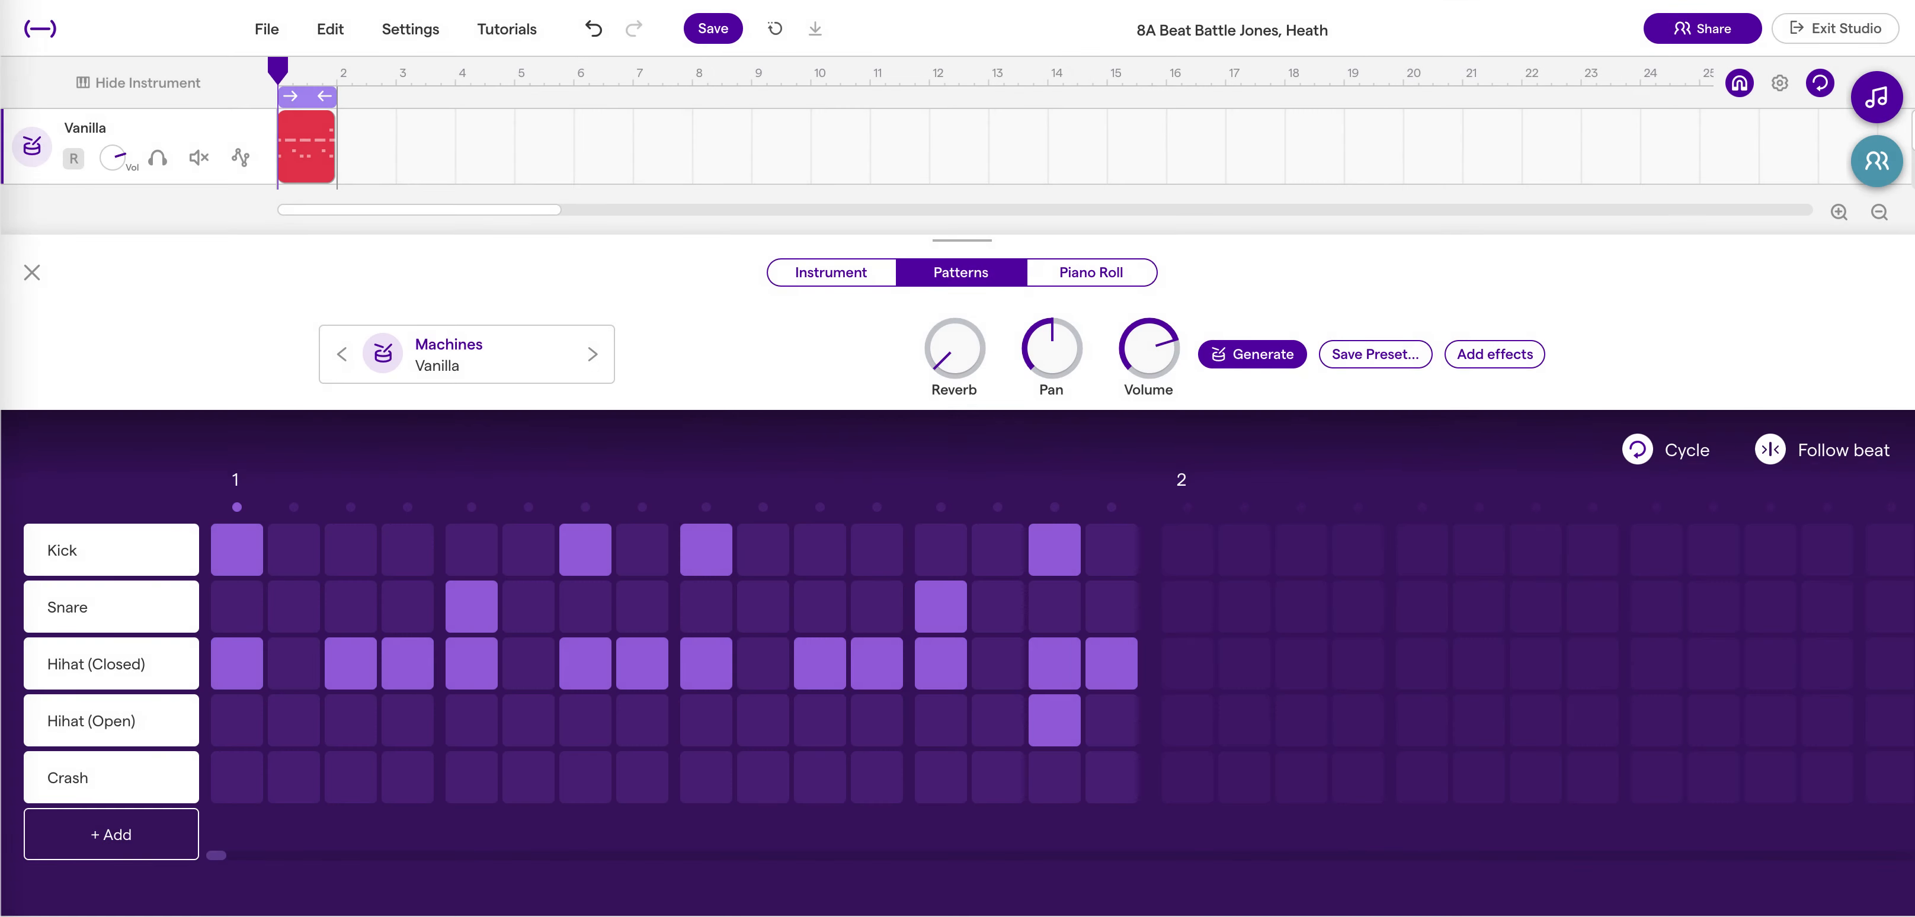
Play the pattern and try the Pop n Snap and Rare drum machine presets on the track.
key(space)
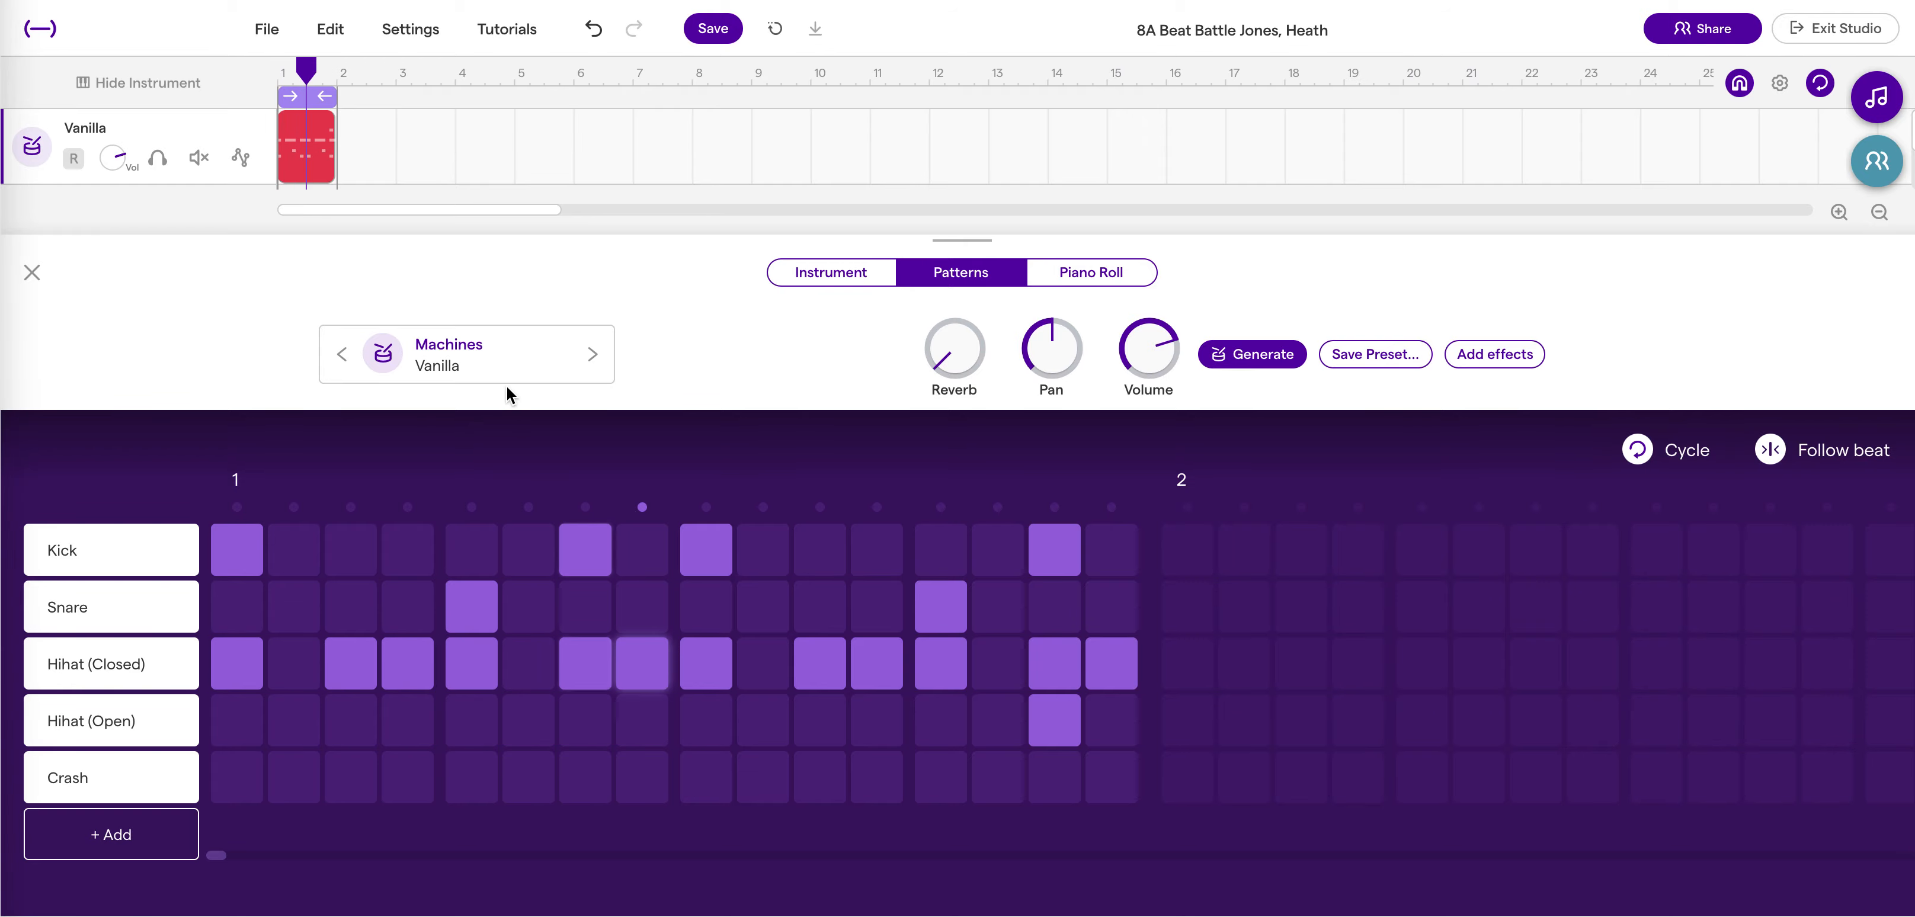
click(505, 368)
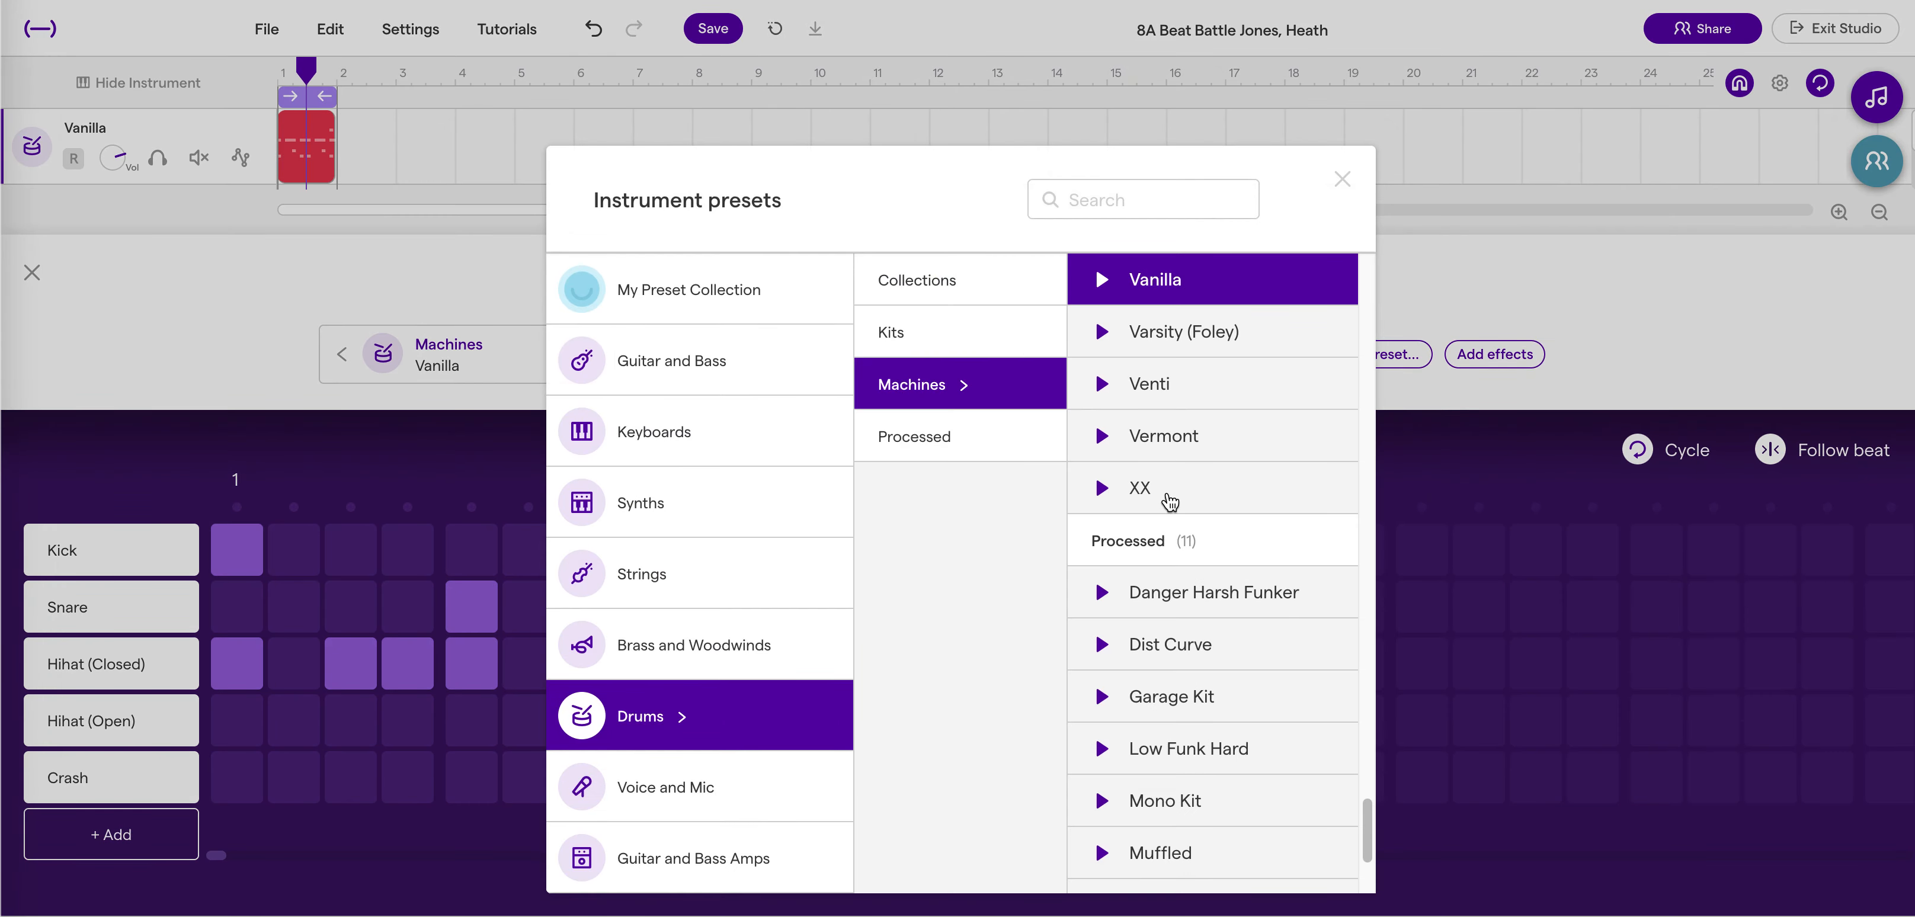
scroll(1189, 490, up, 10)
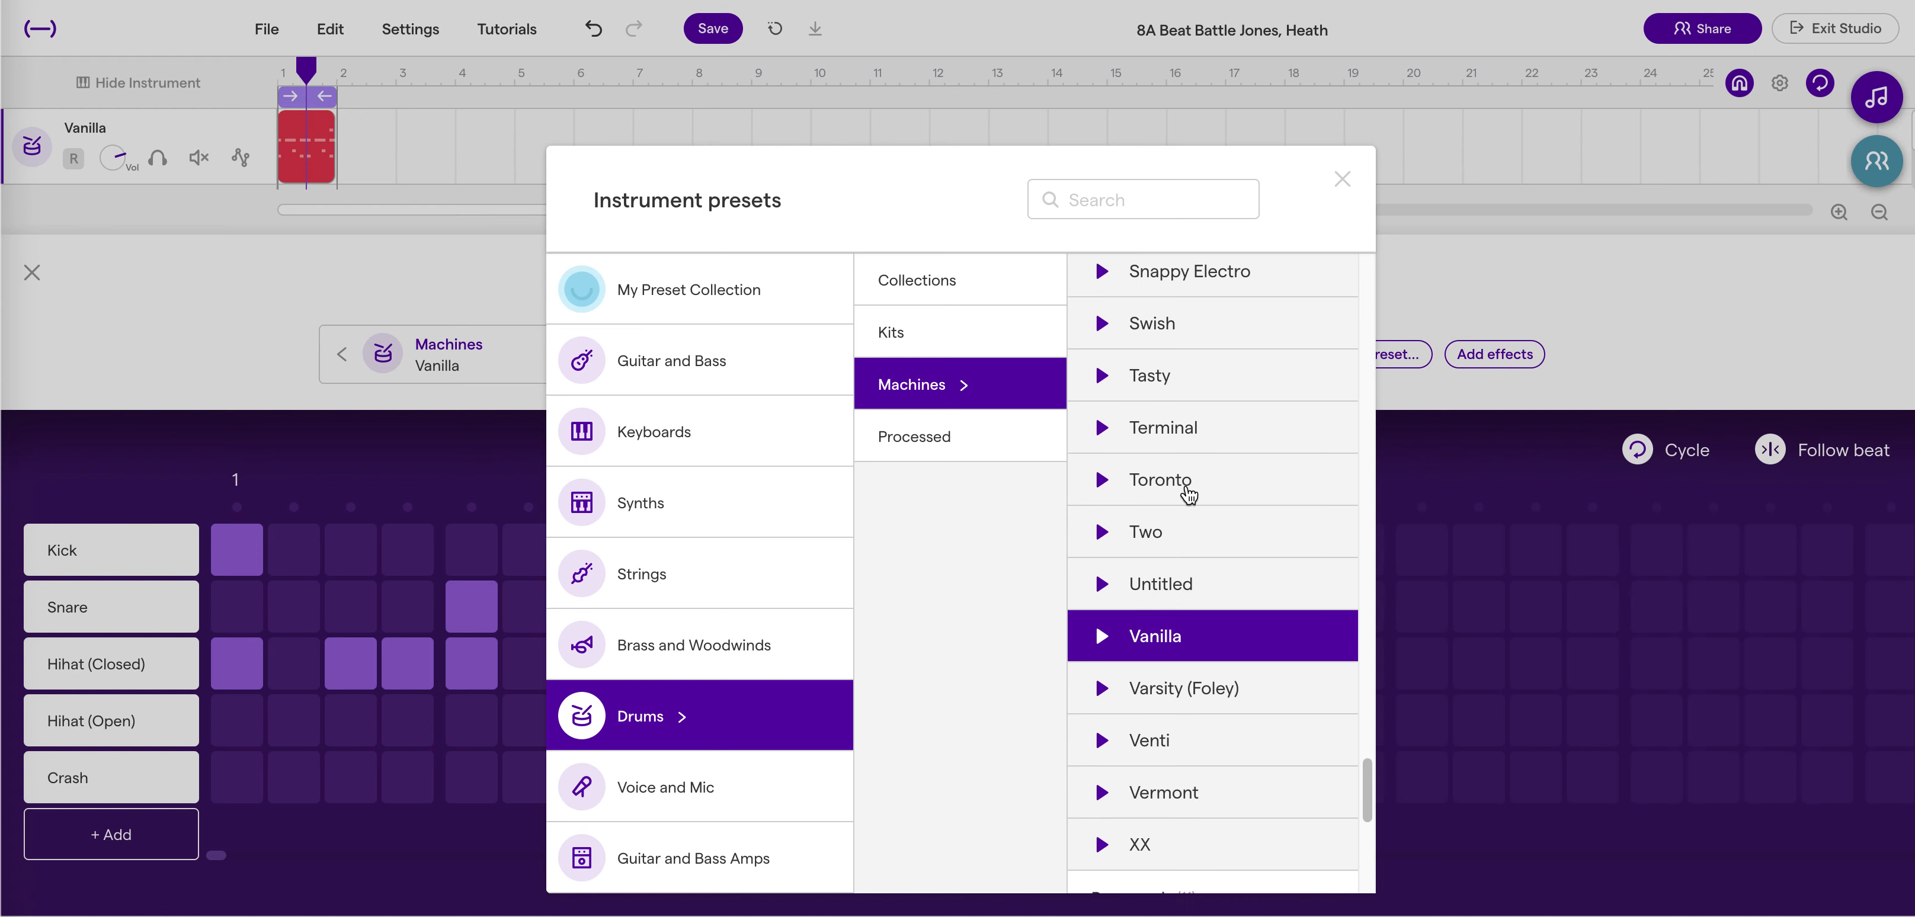
click(1183, 372)
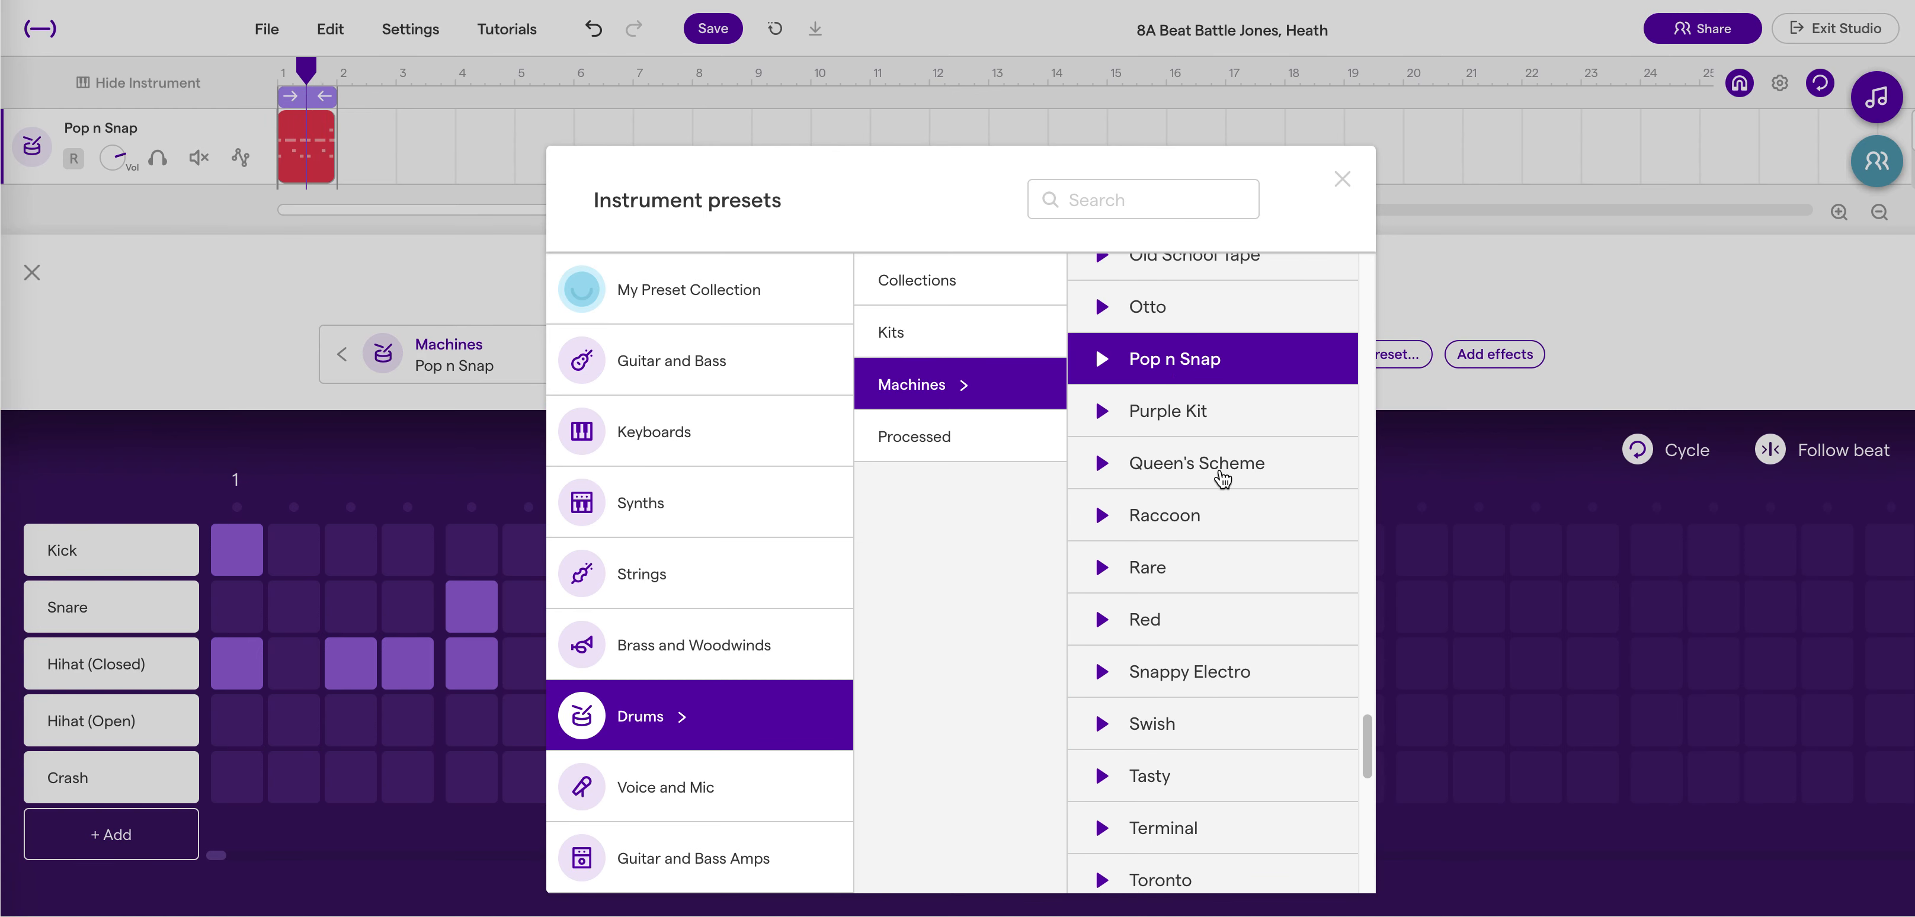
click(1209, 572)
Try the Nobel Kit and Machine Pop presets from the Machines group on the drum track.
scroll(1239, 595, up, 5)
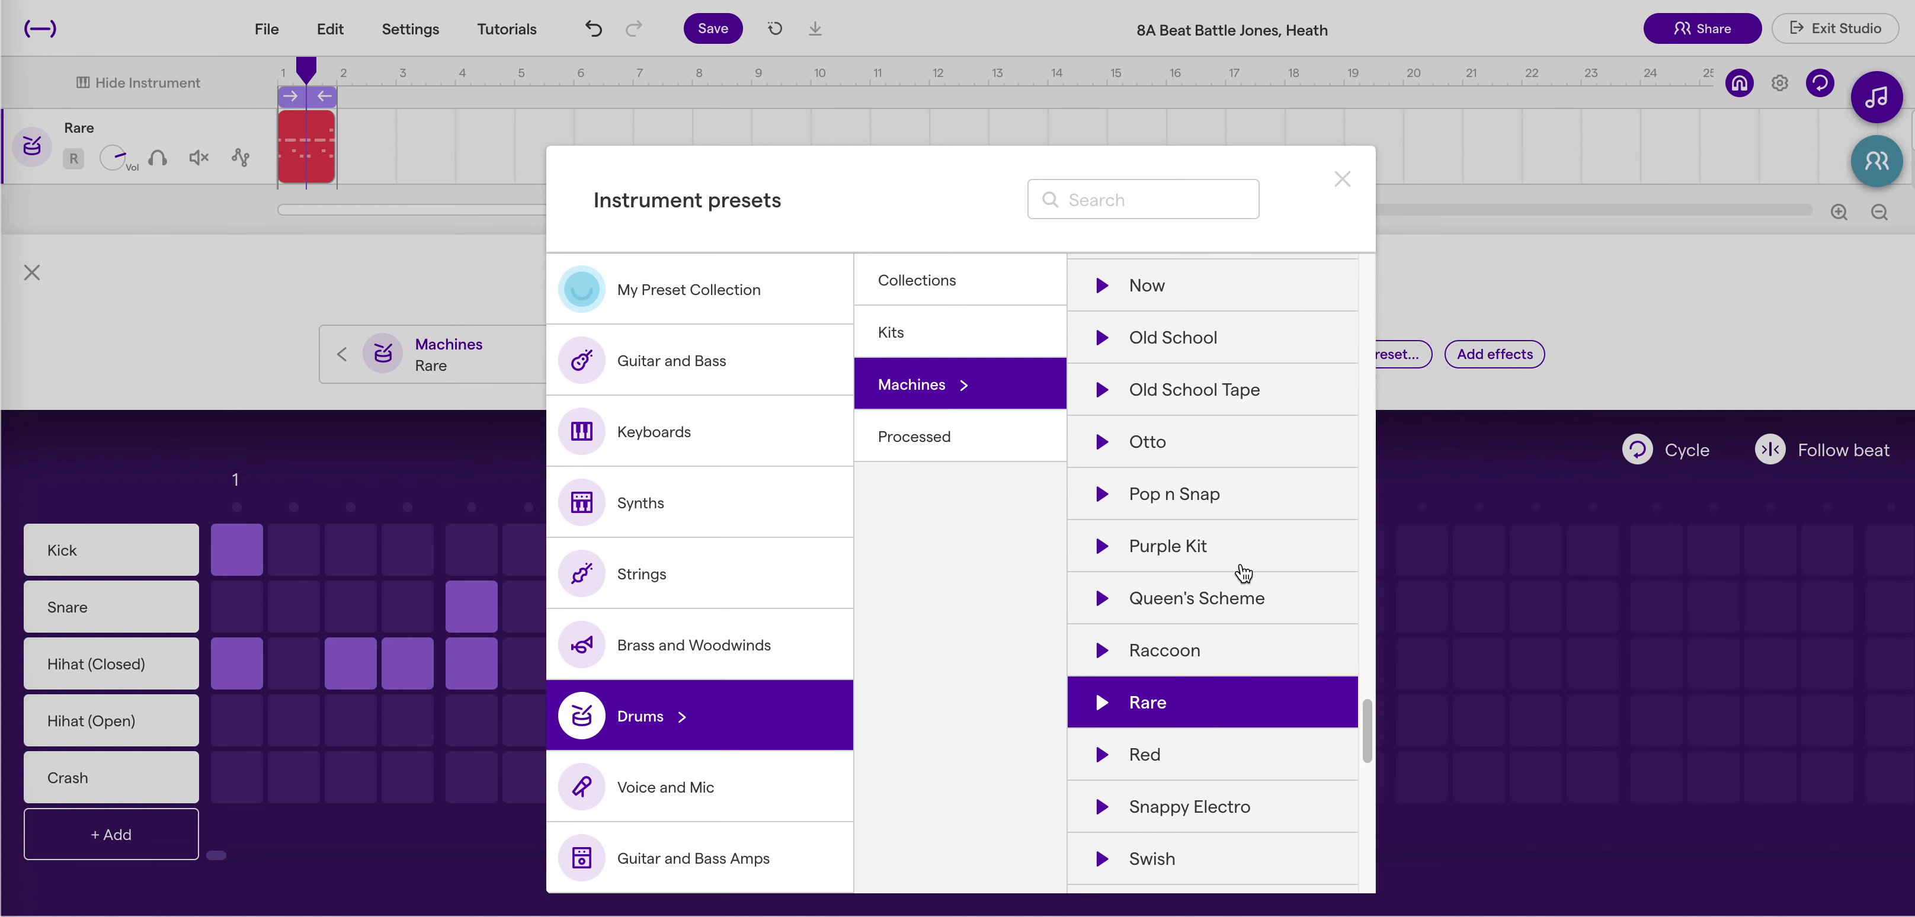
scroll(1240, 569, up, 4)
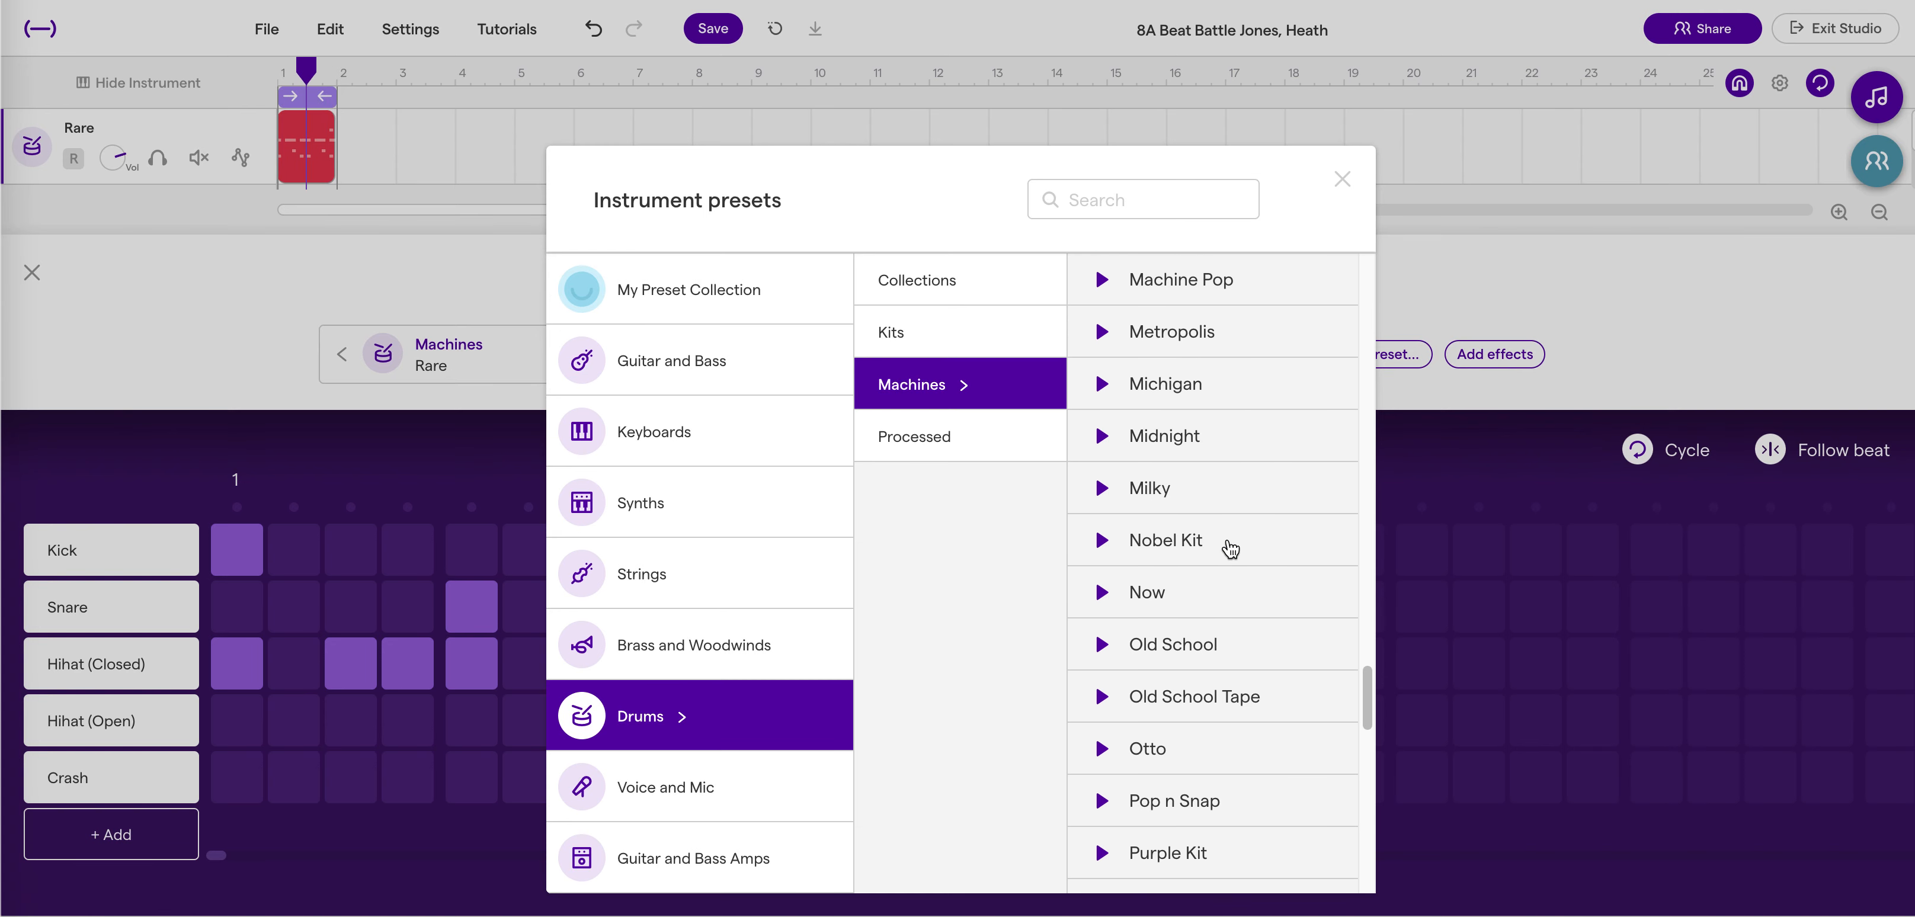
click(1230, 548)
scroll(1230, 548, up, 4)
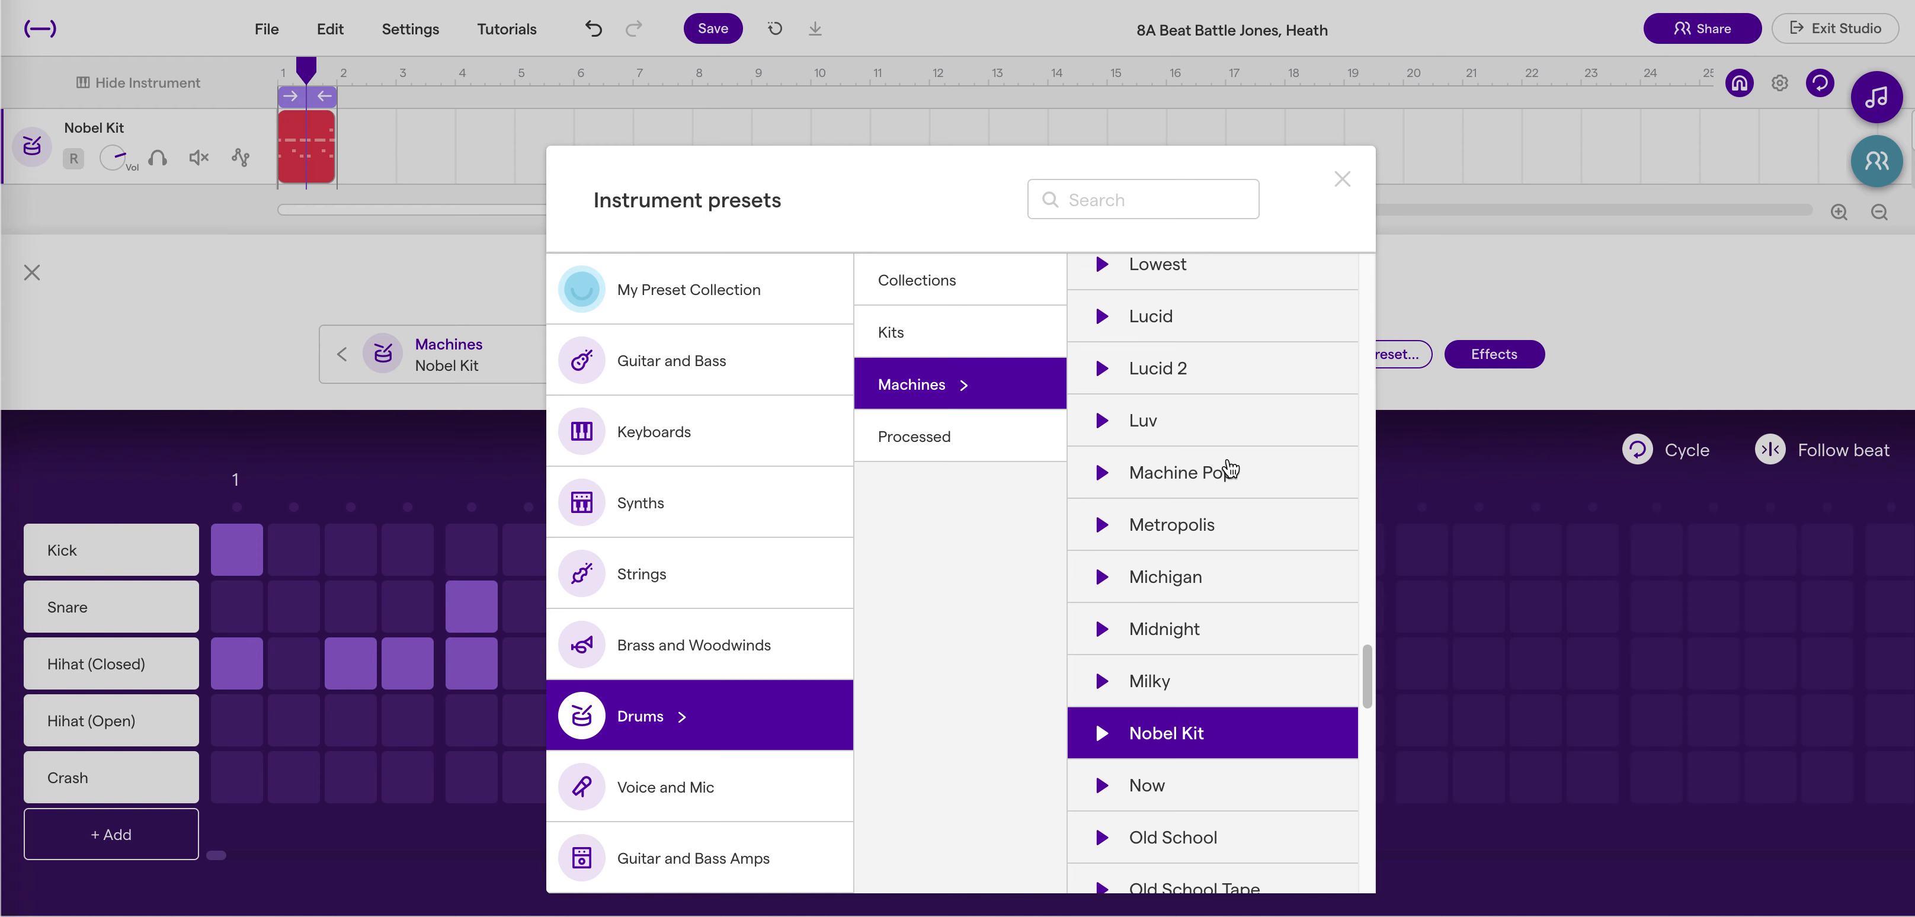
click(1229, 483)
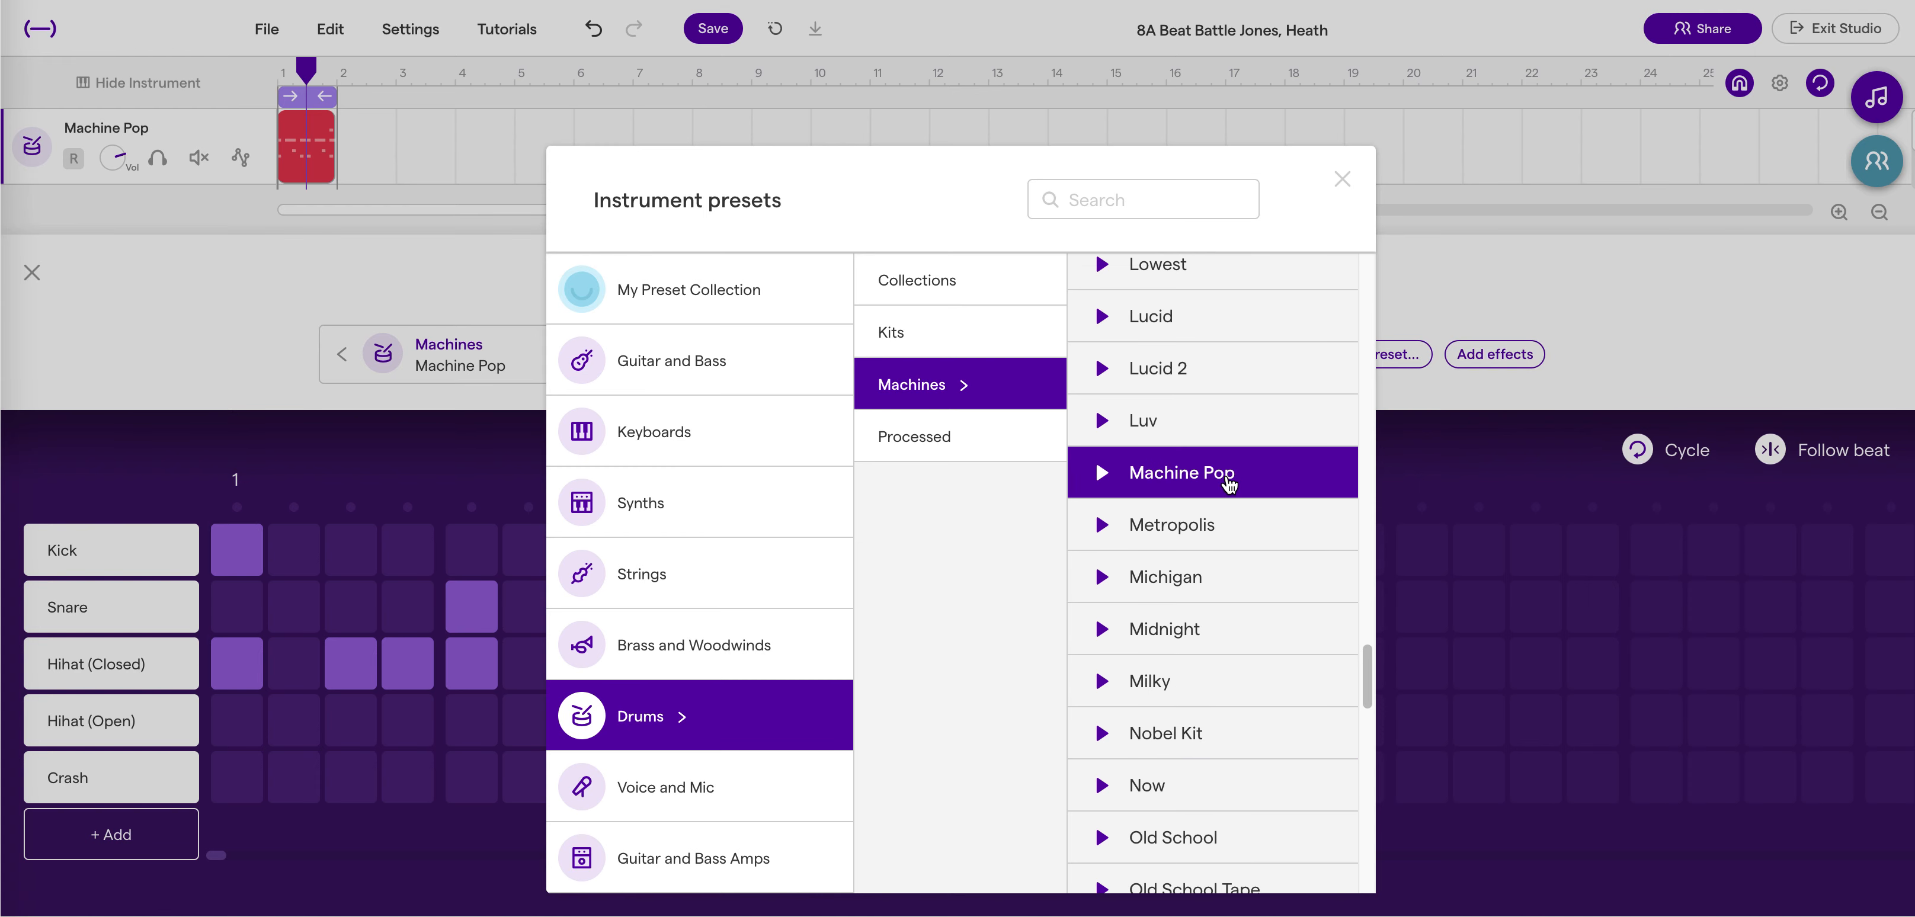
Try the Jetsonmade Kit and Futura machine presets on the drum track.
scroll(1229, 485, up, 1)
scroll(1229, 483, up, 4)
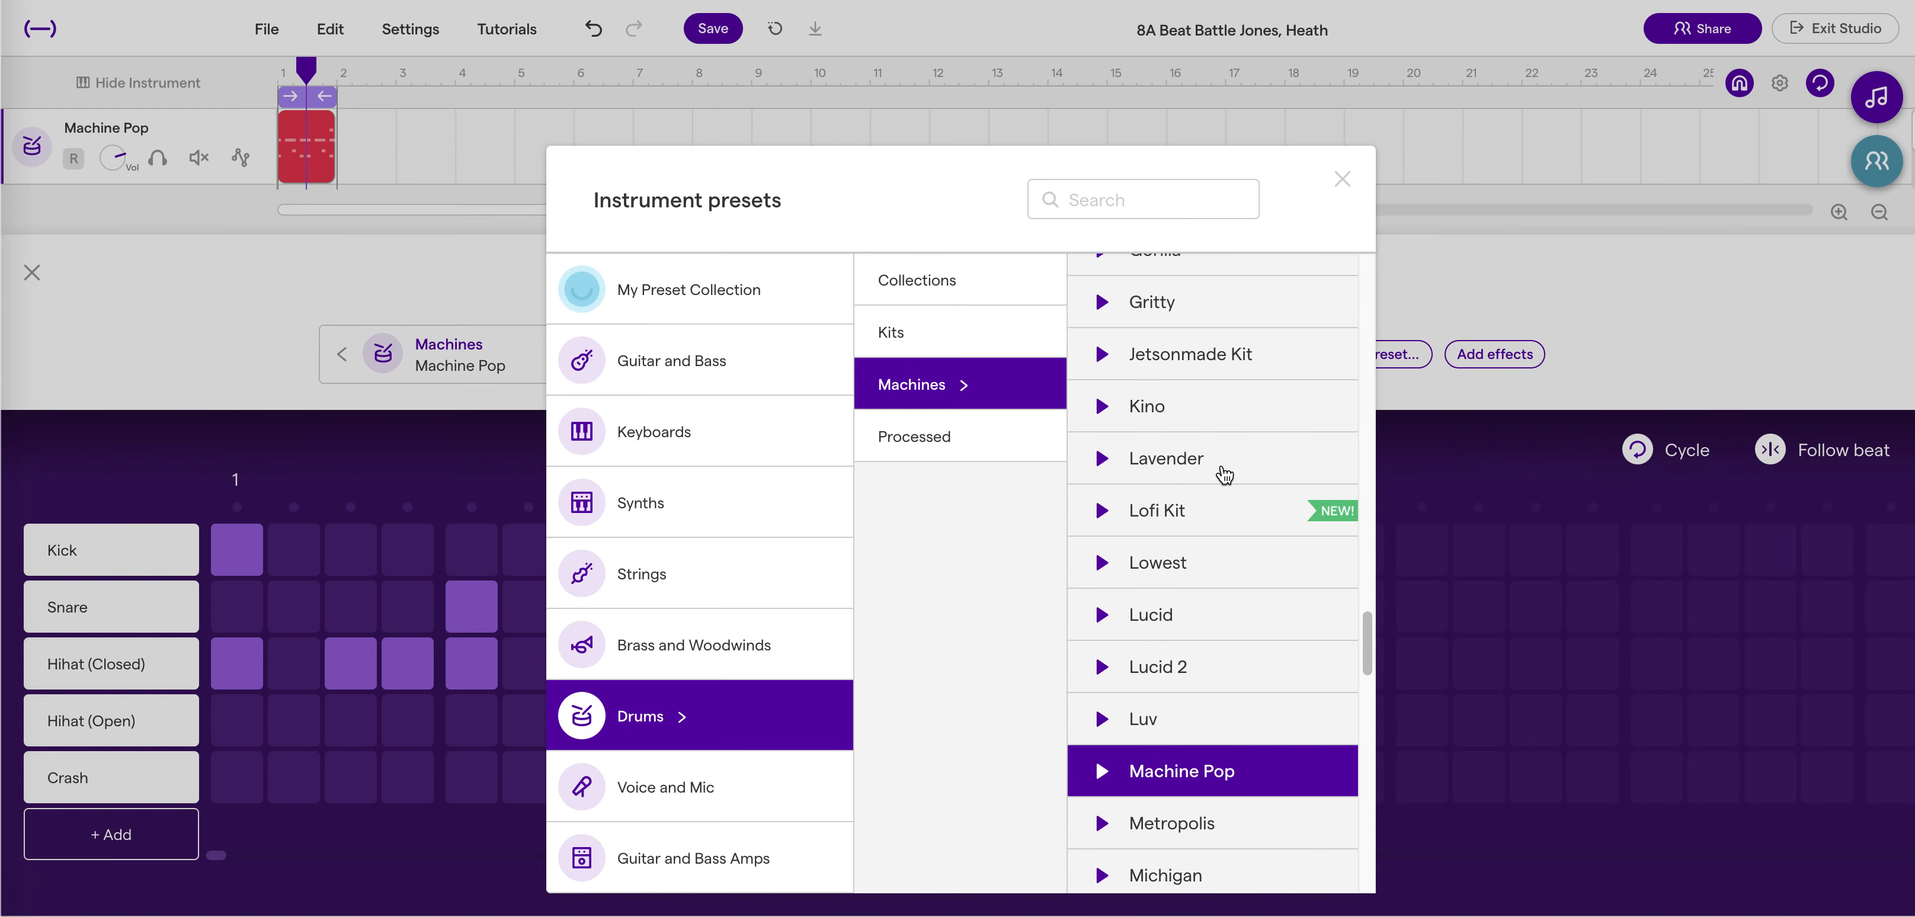
click(1235, 368)
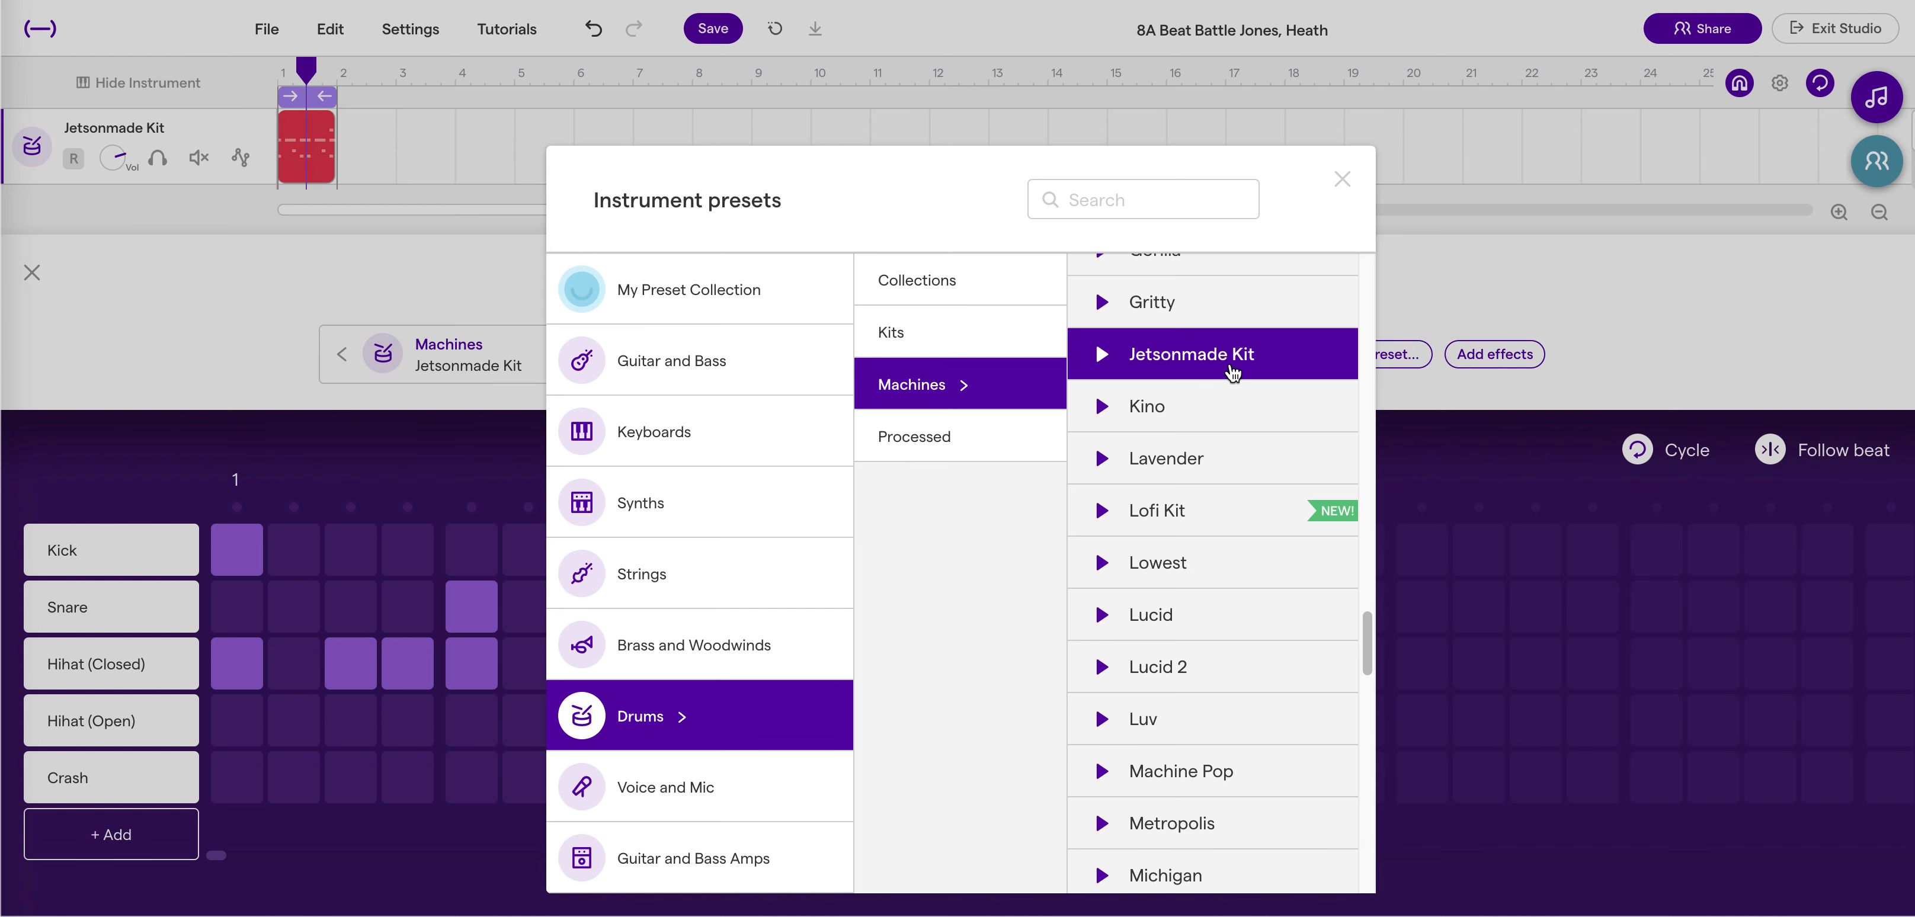
scroll(1234, 418, up, 1)
scroll(1234, 419, up, 3)
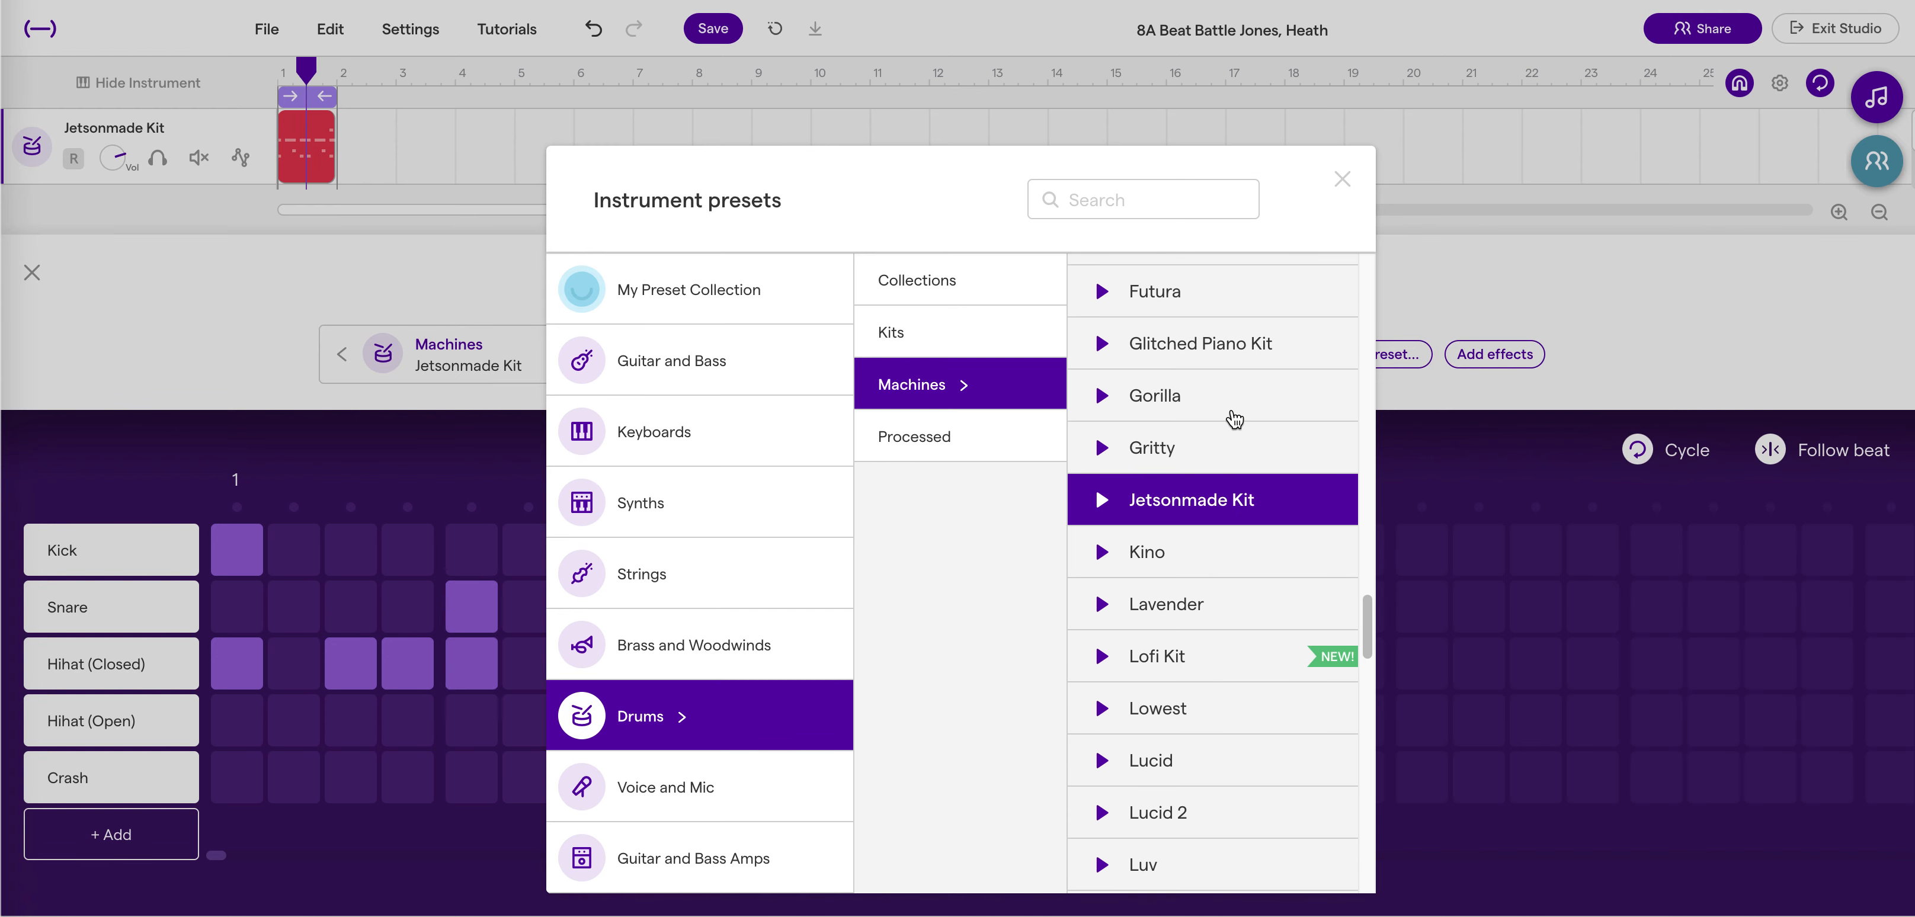
scroll(1234, 419, up, 2)
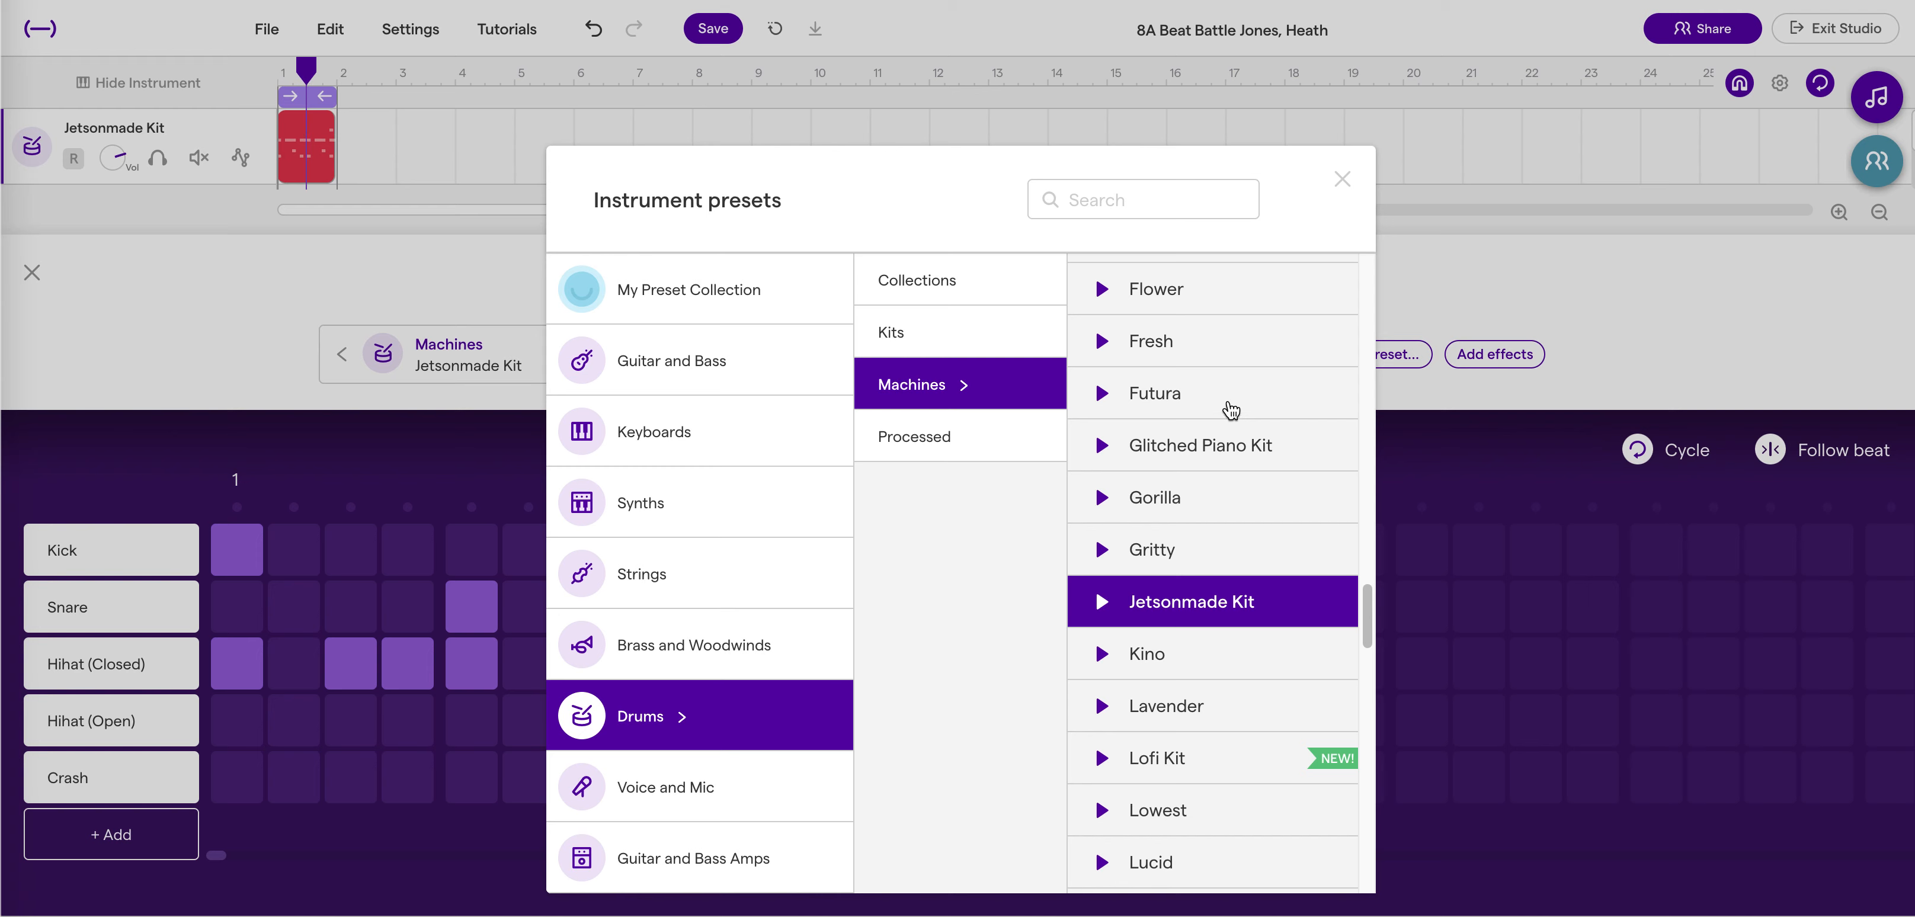
click(1231, 408)
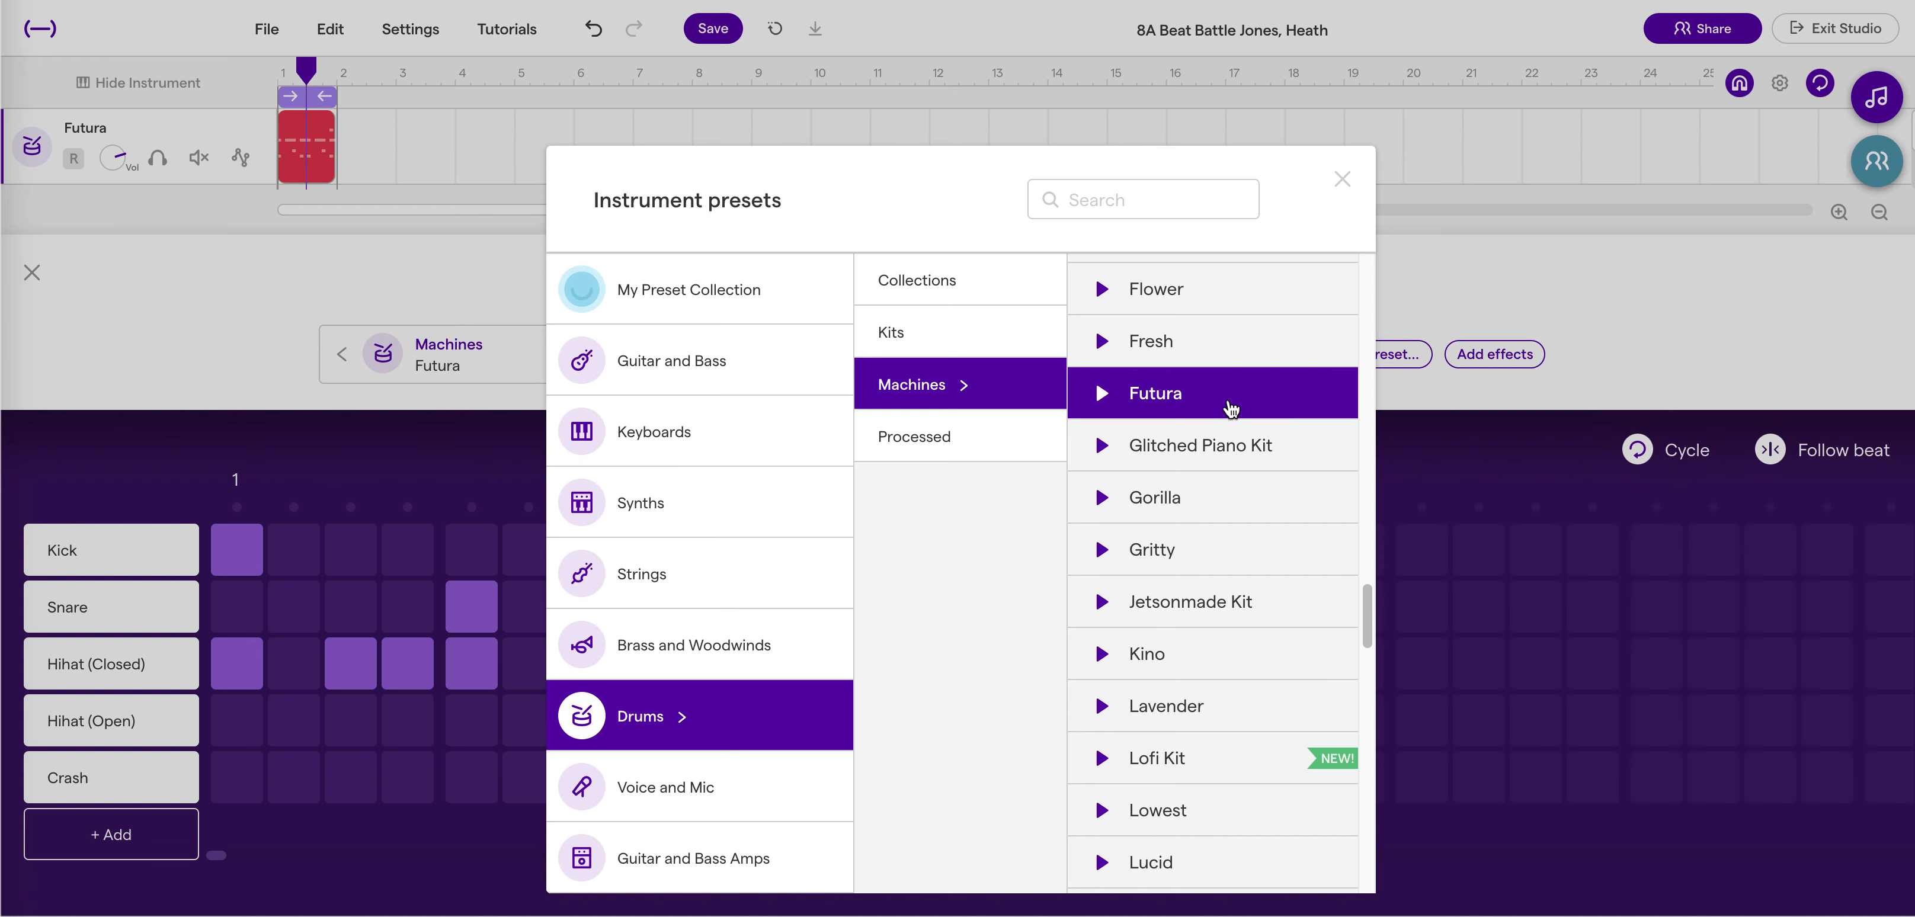
Set the drum track's preset to Jetsonmade Kit, and close the preset browser and the pattern editor.
scroll(1231, 409, up, 1)
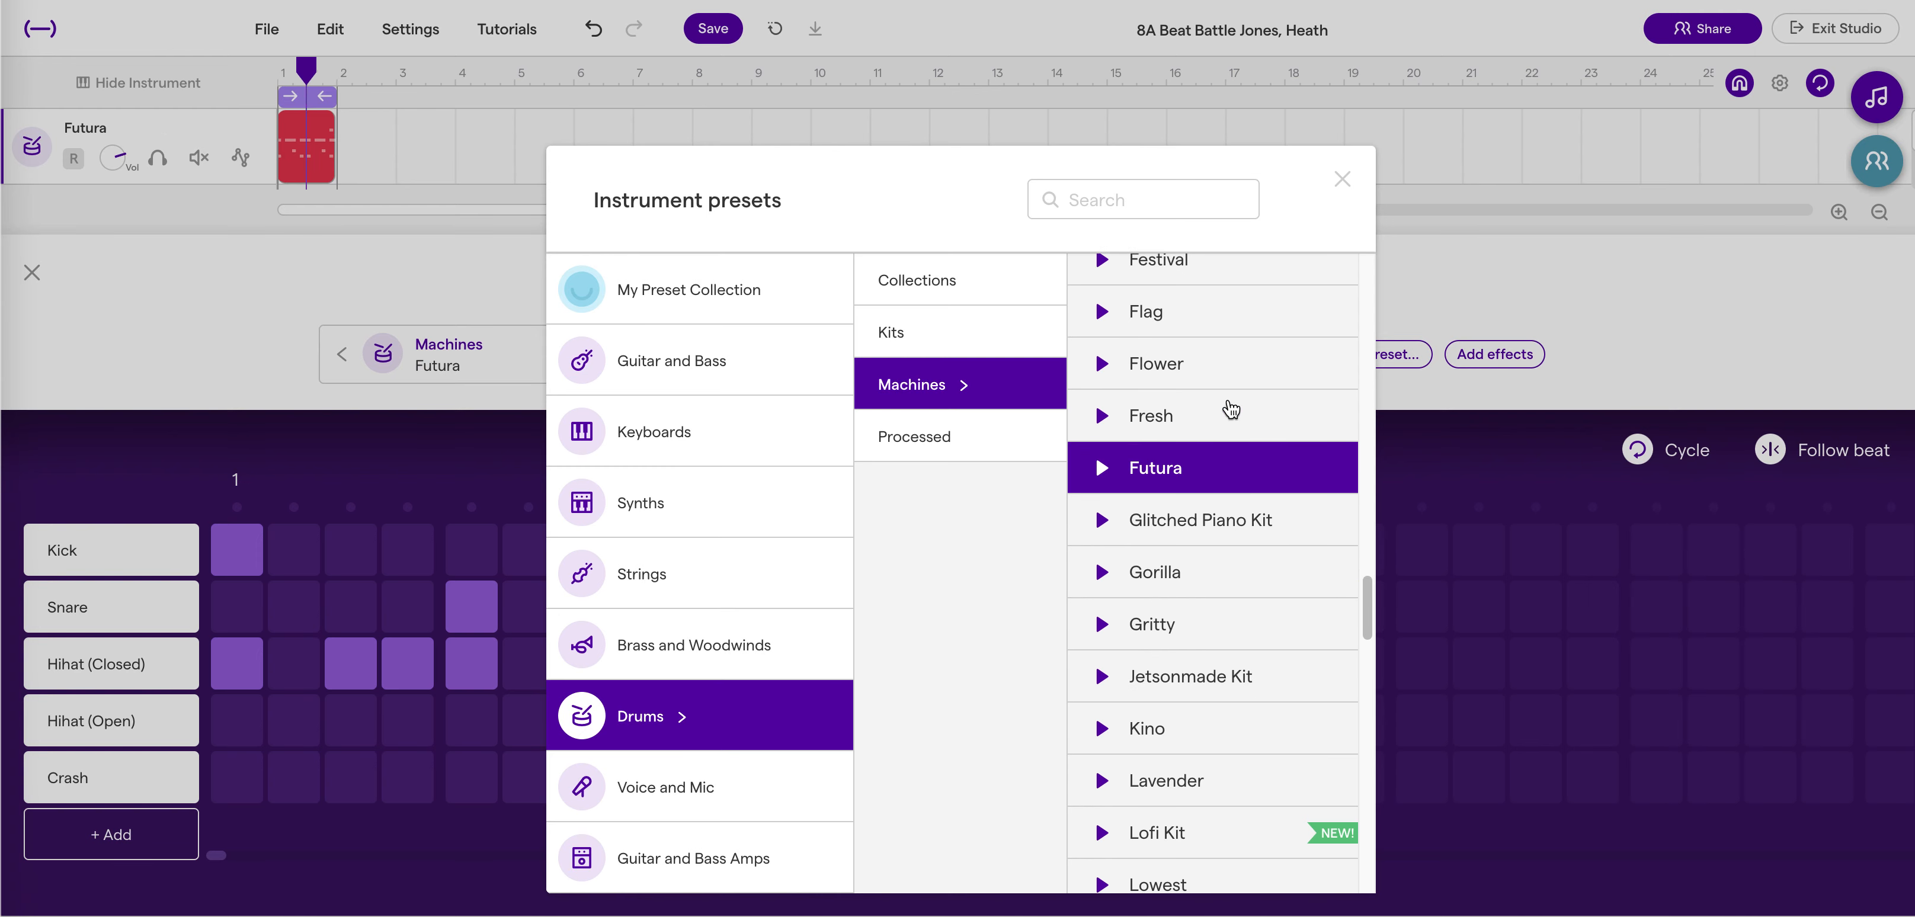
click(1217, 677)
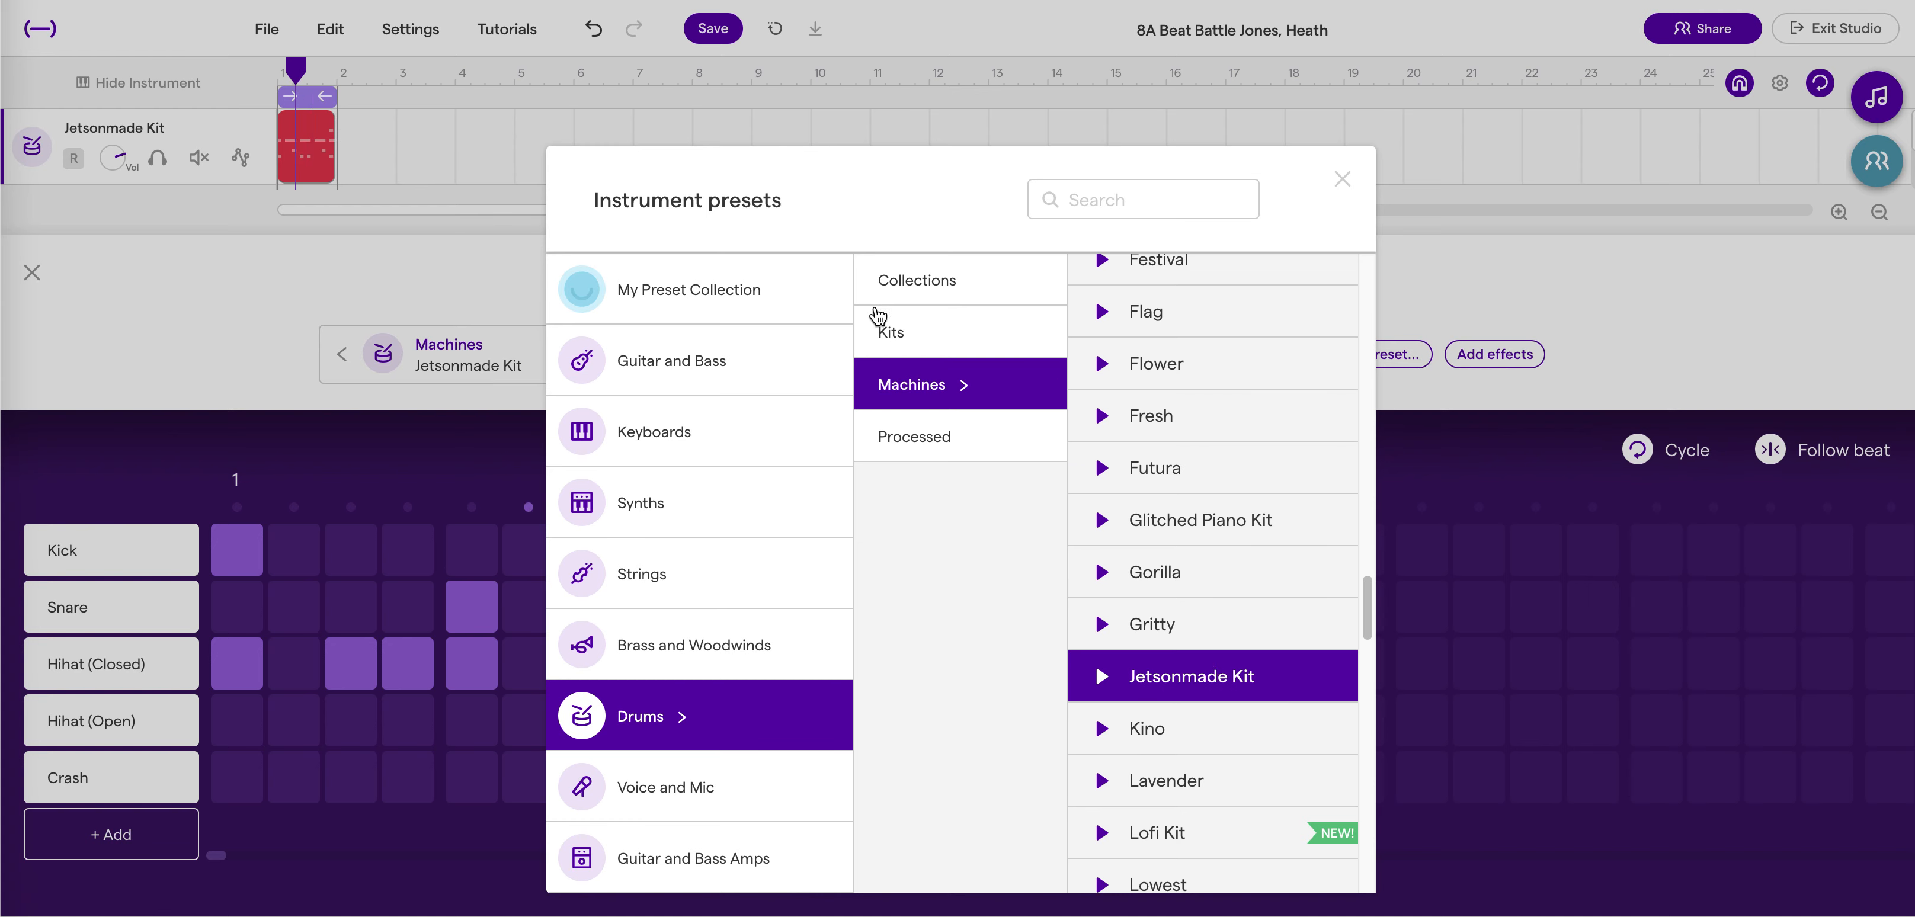
click(245, 296)
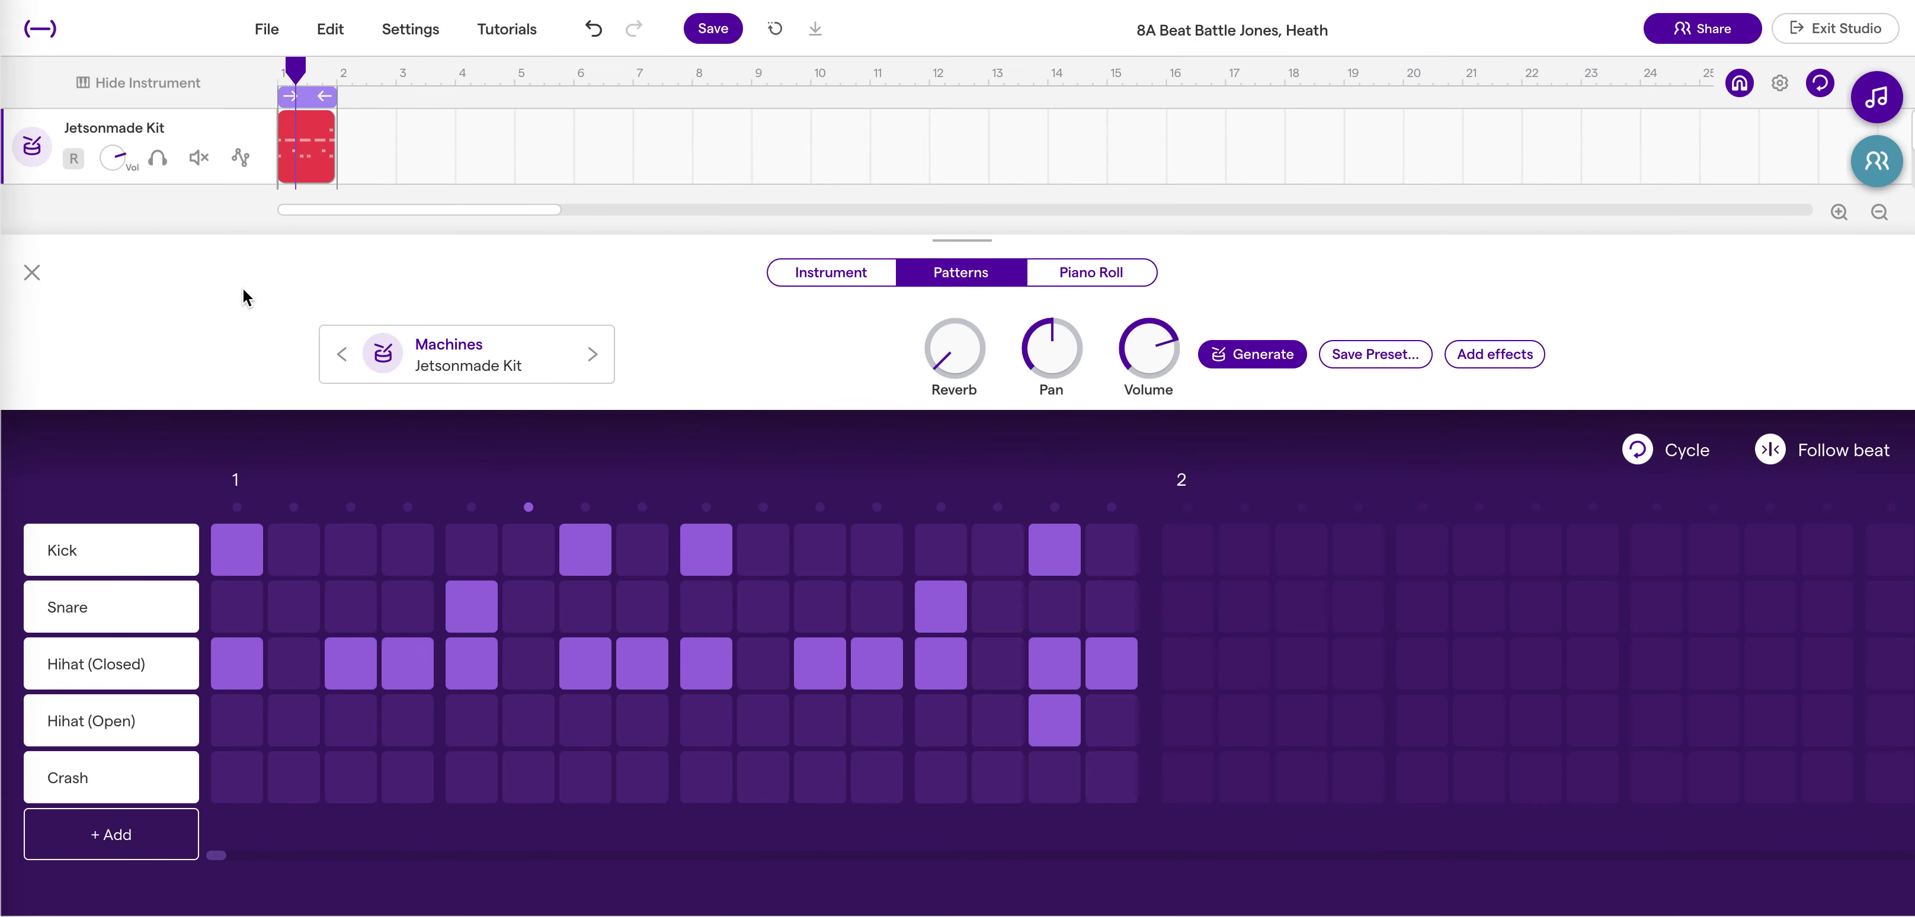
click(32, 272)
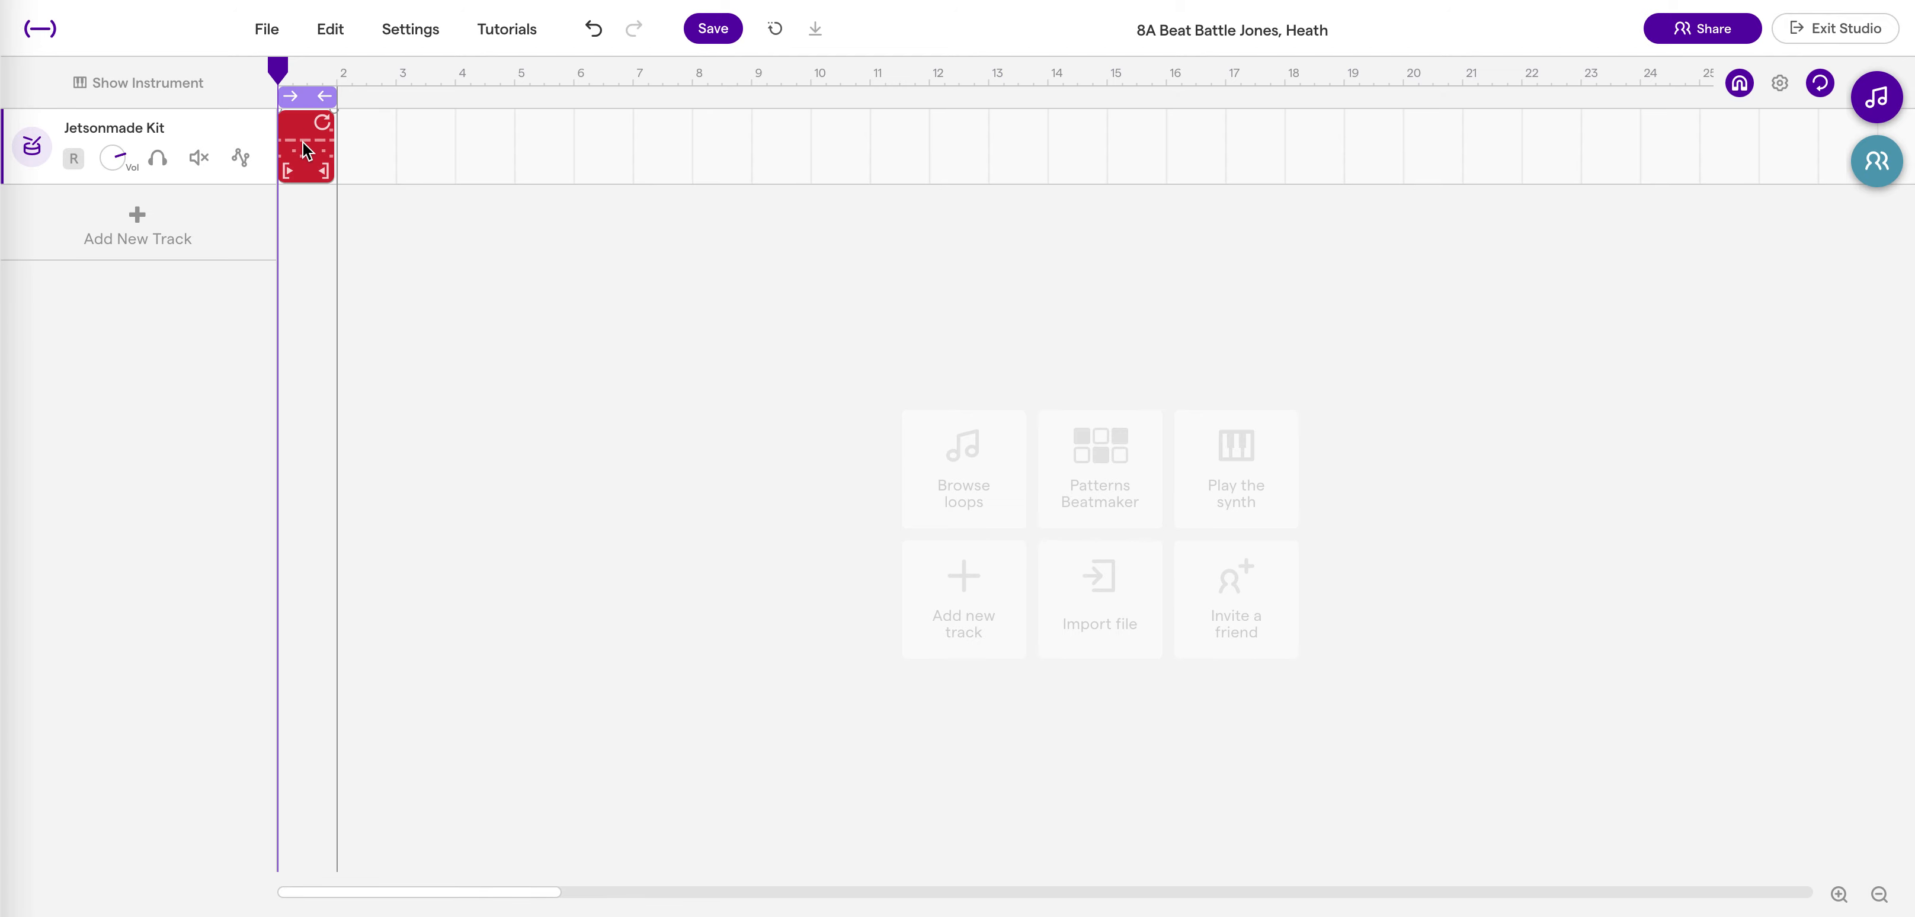
Copy the one-bar drum region and paste it at the start of bar 2.
click(331, 29)
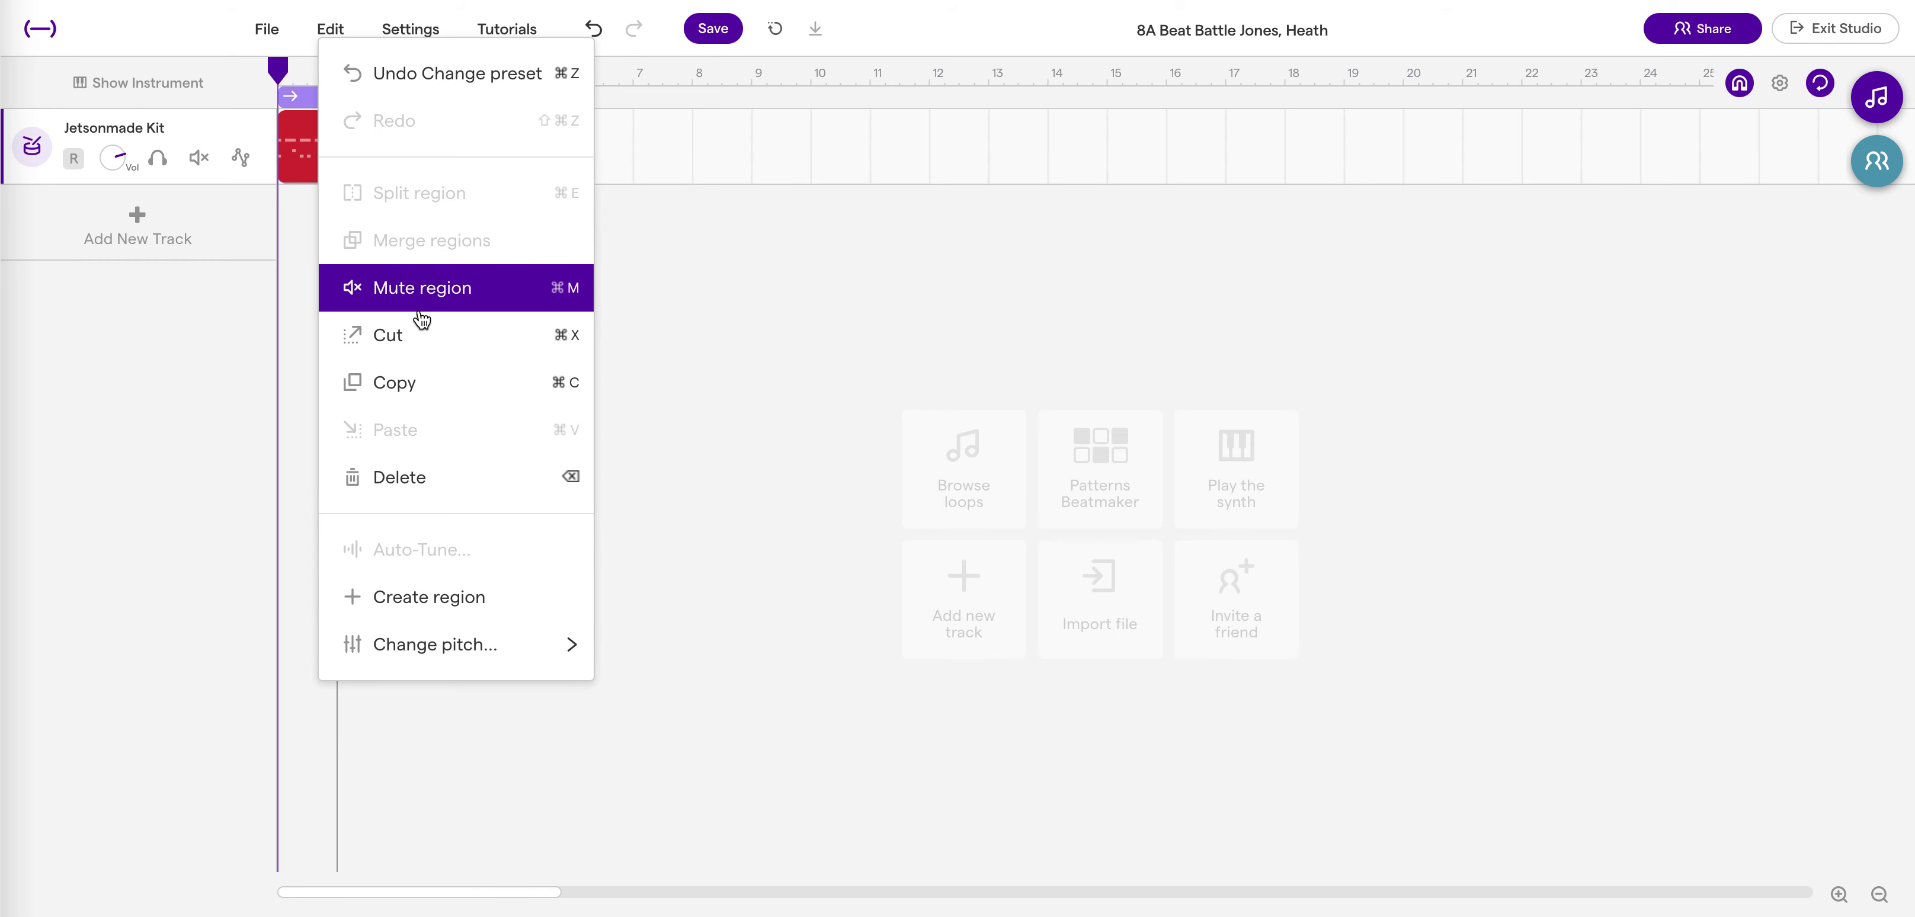
click(414, 392)
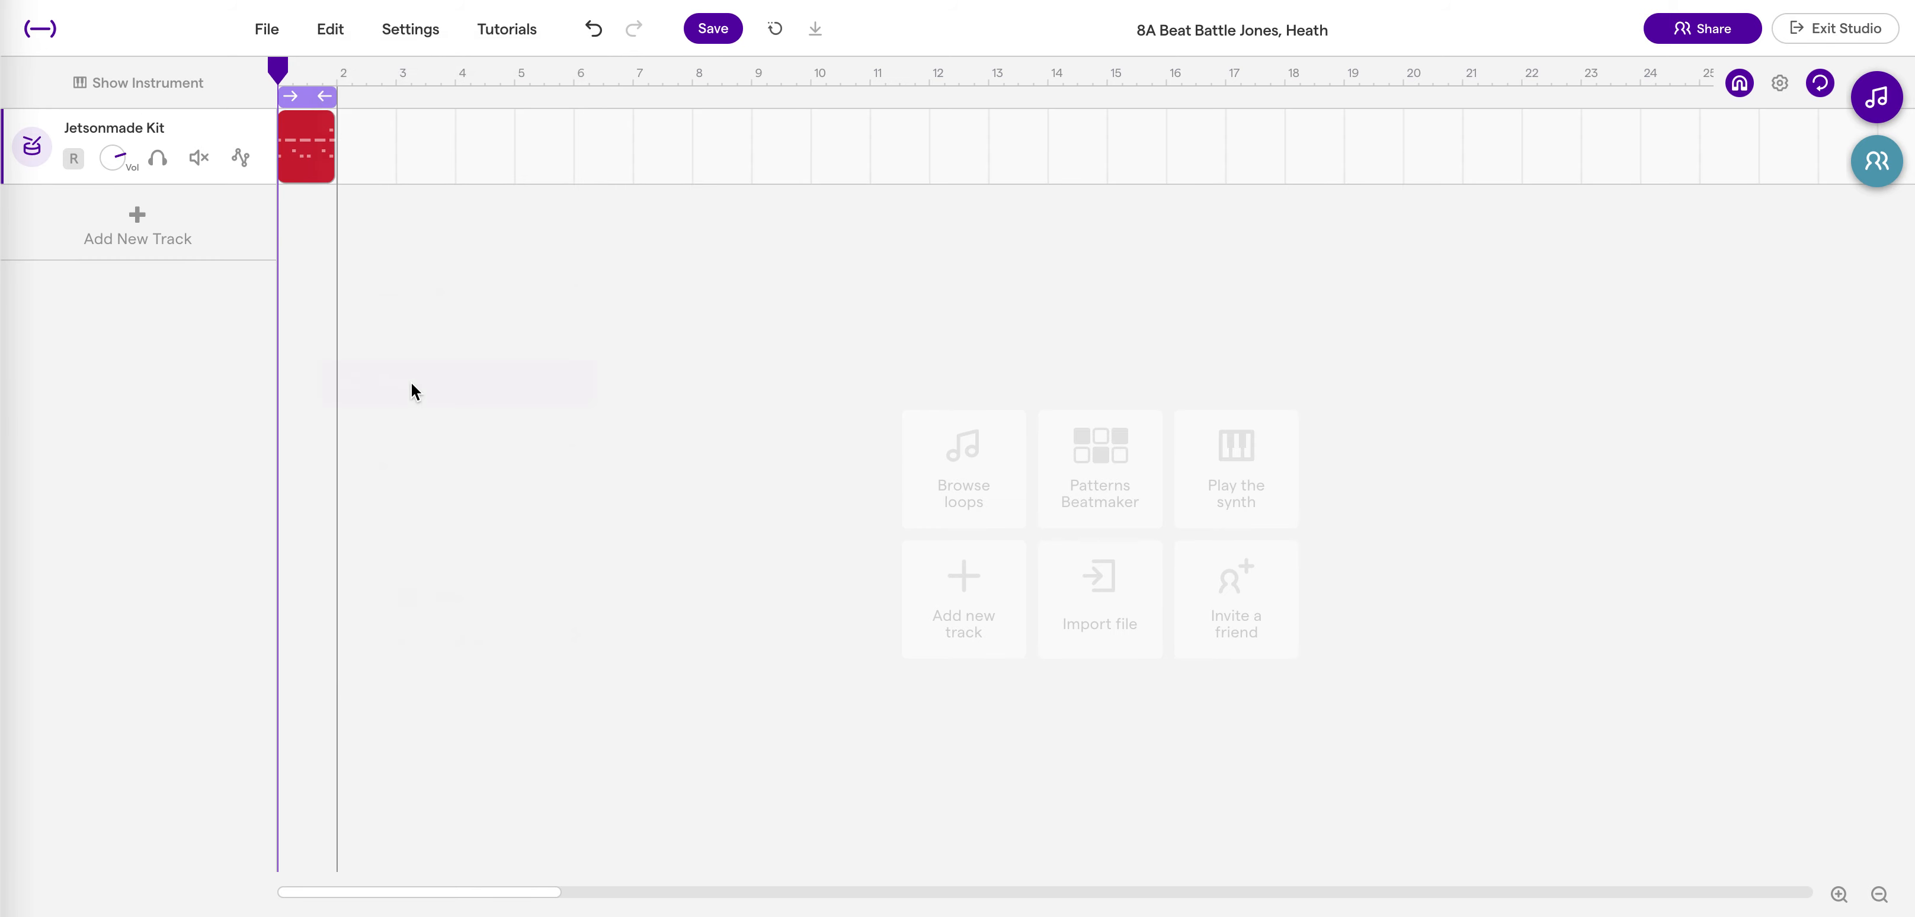
click(335, 75)
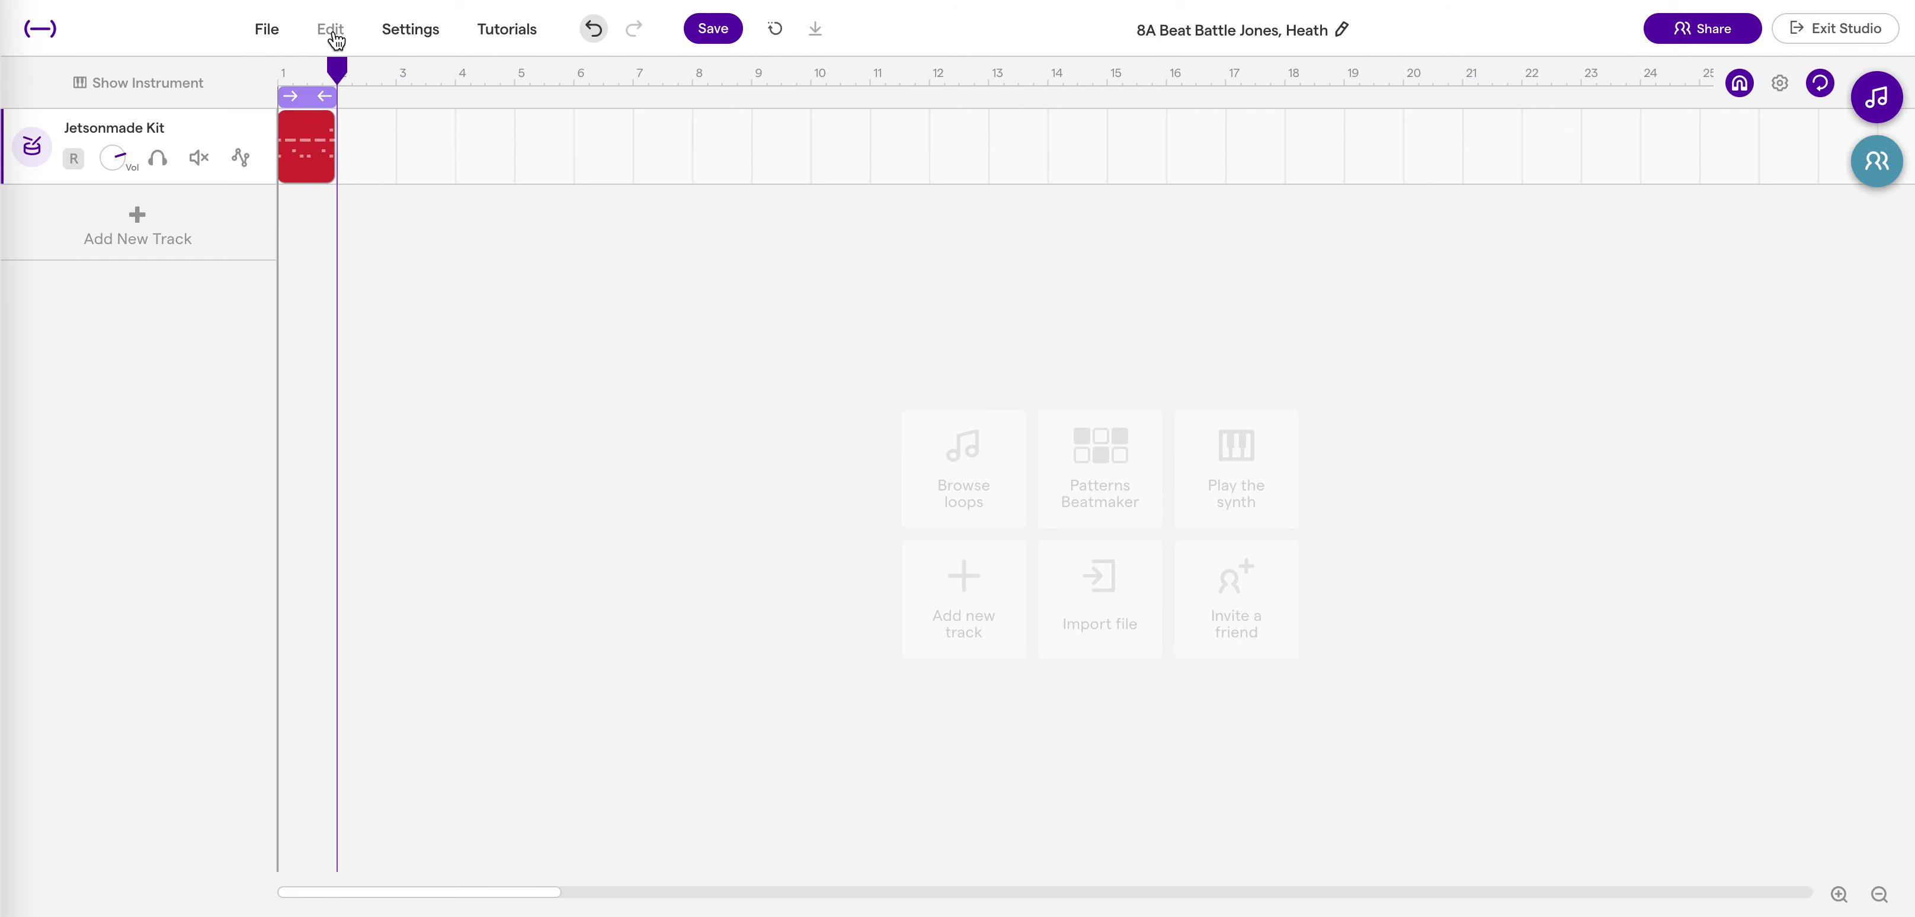
click(332, 29)
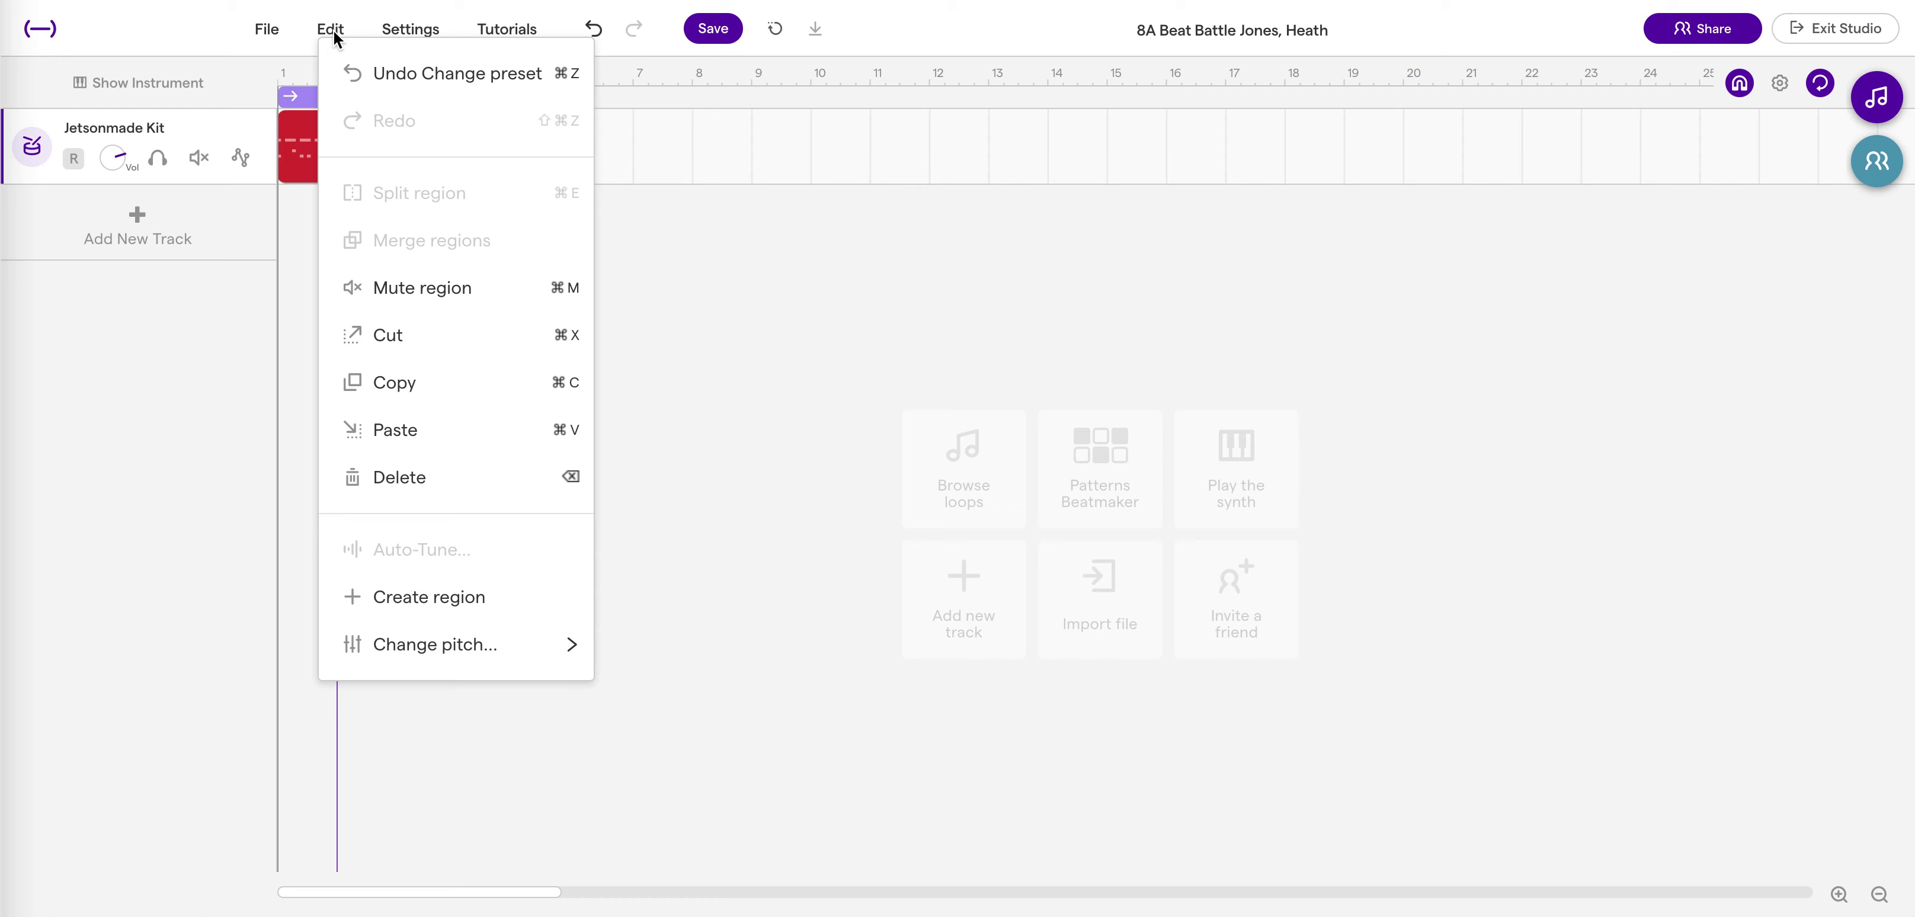
click(468, 437)
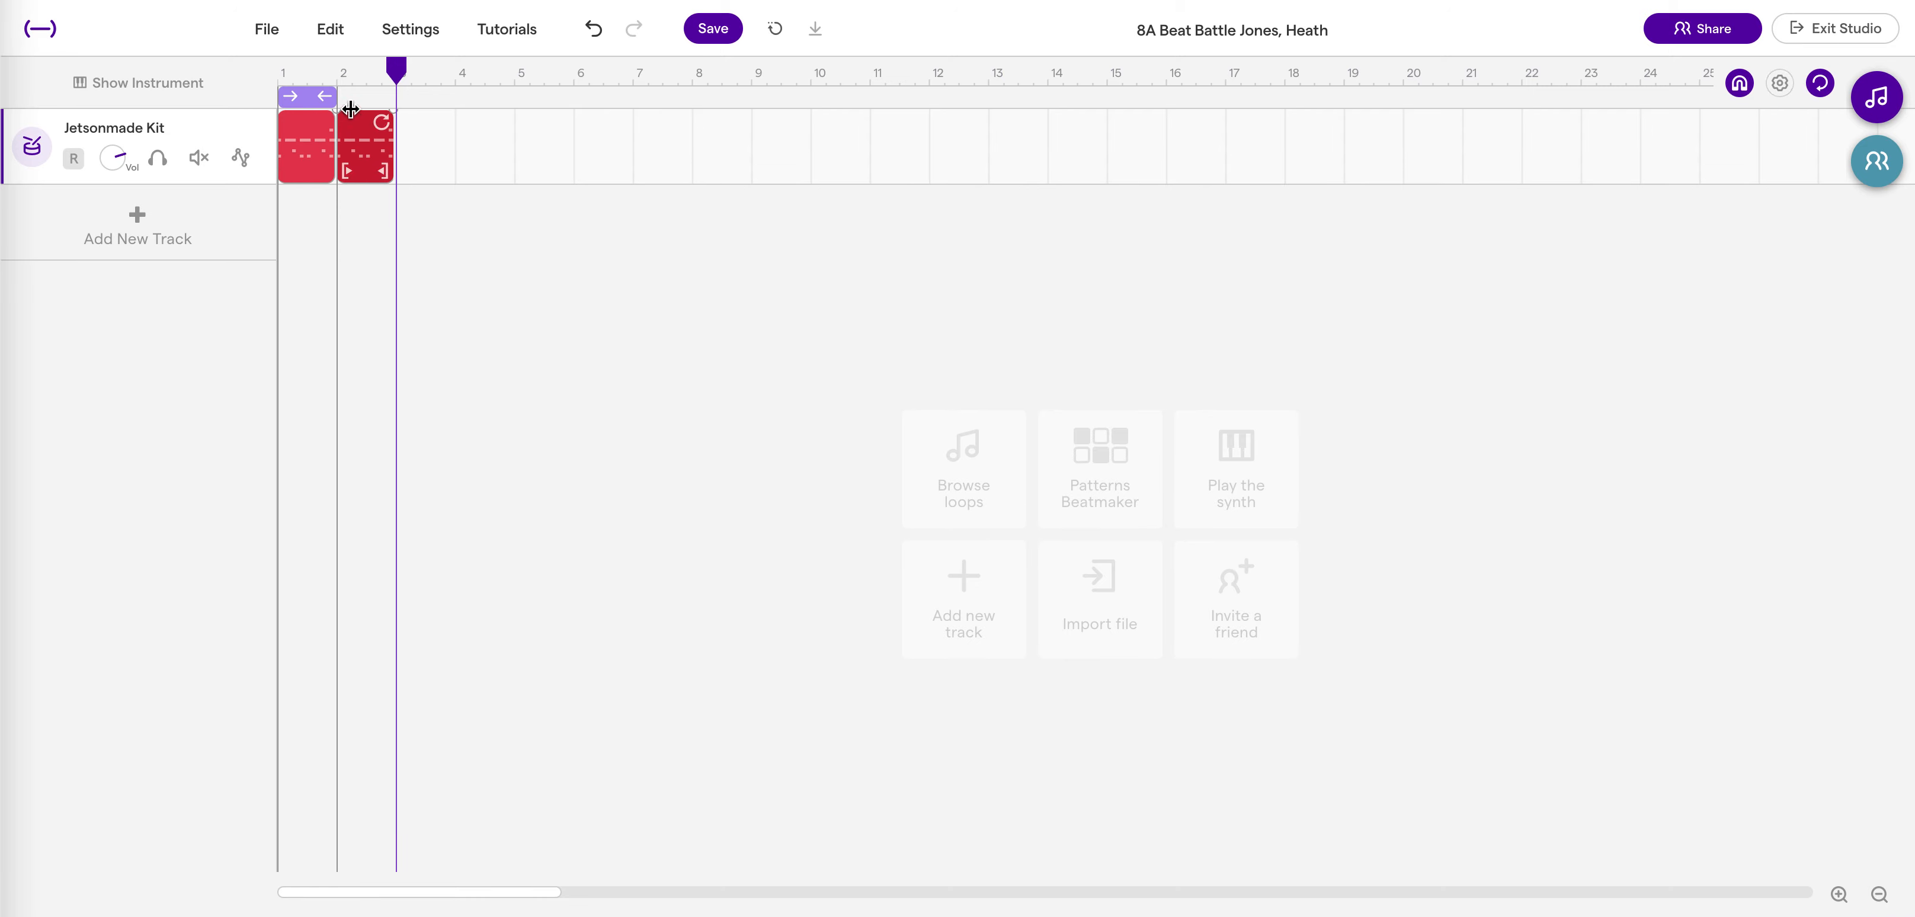
Paste another copy of the drum region at the start of bar 3.
click(333, 31)
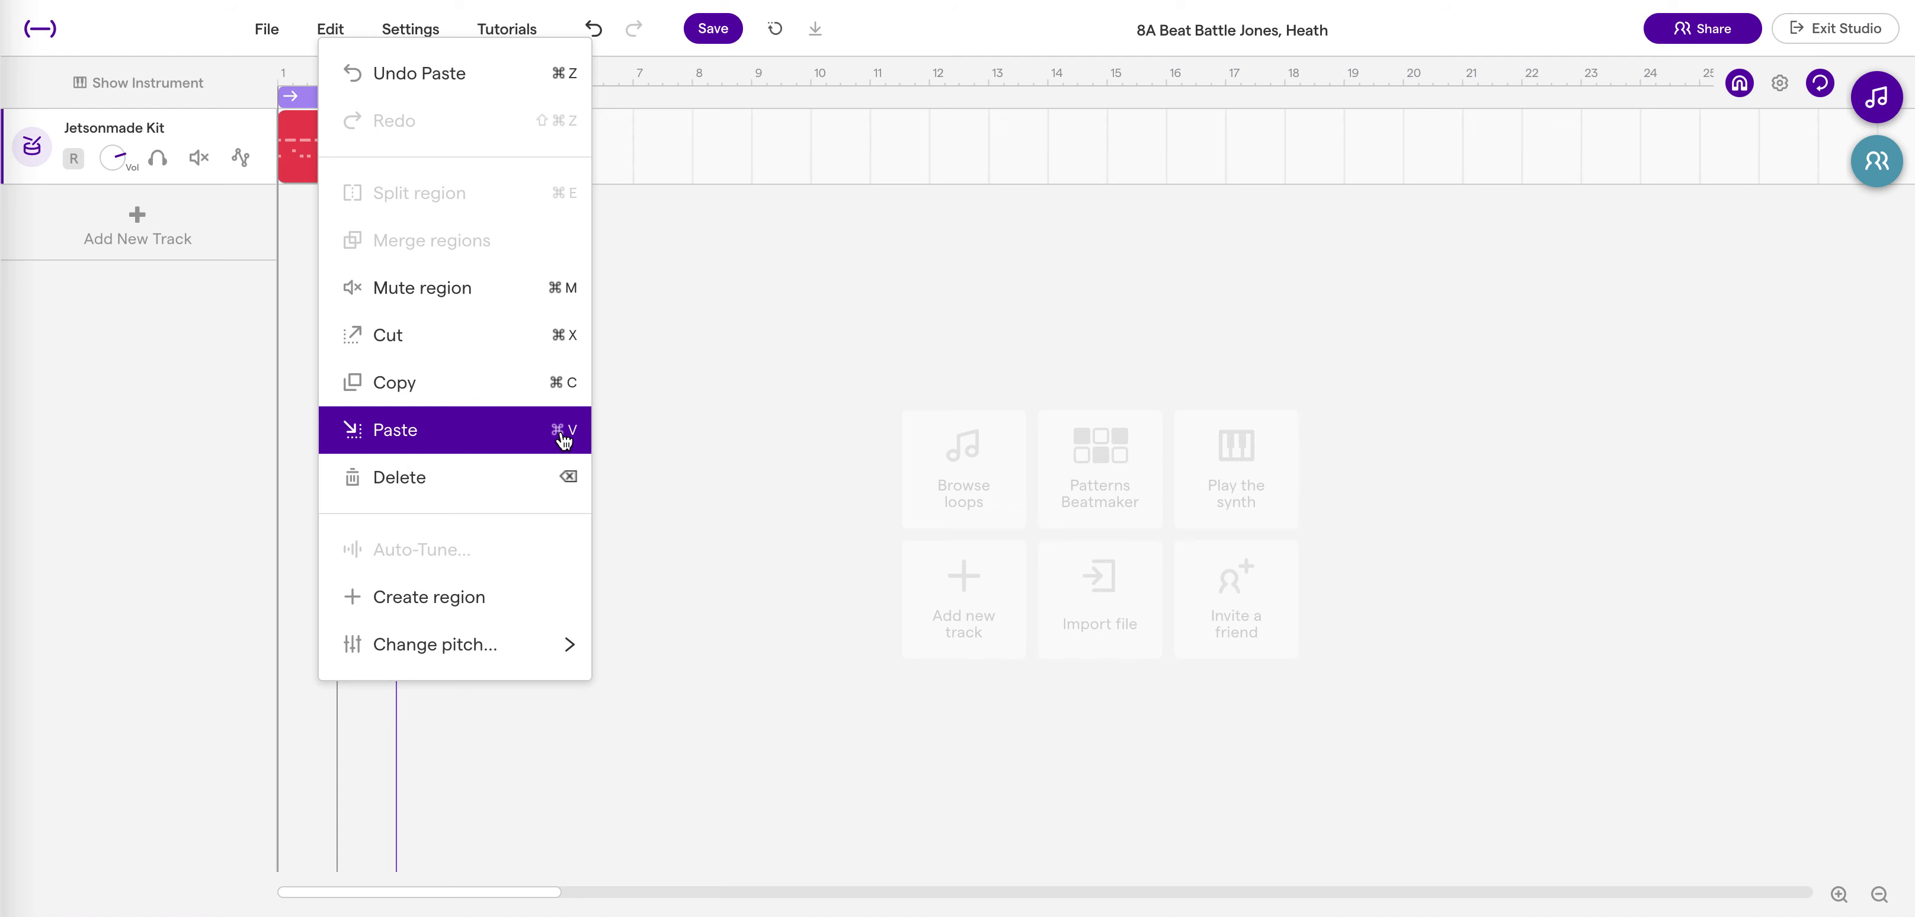
click(649, 366)
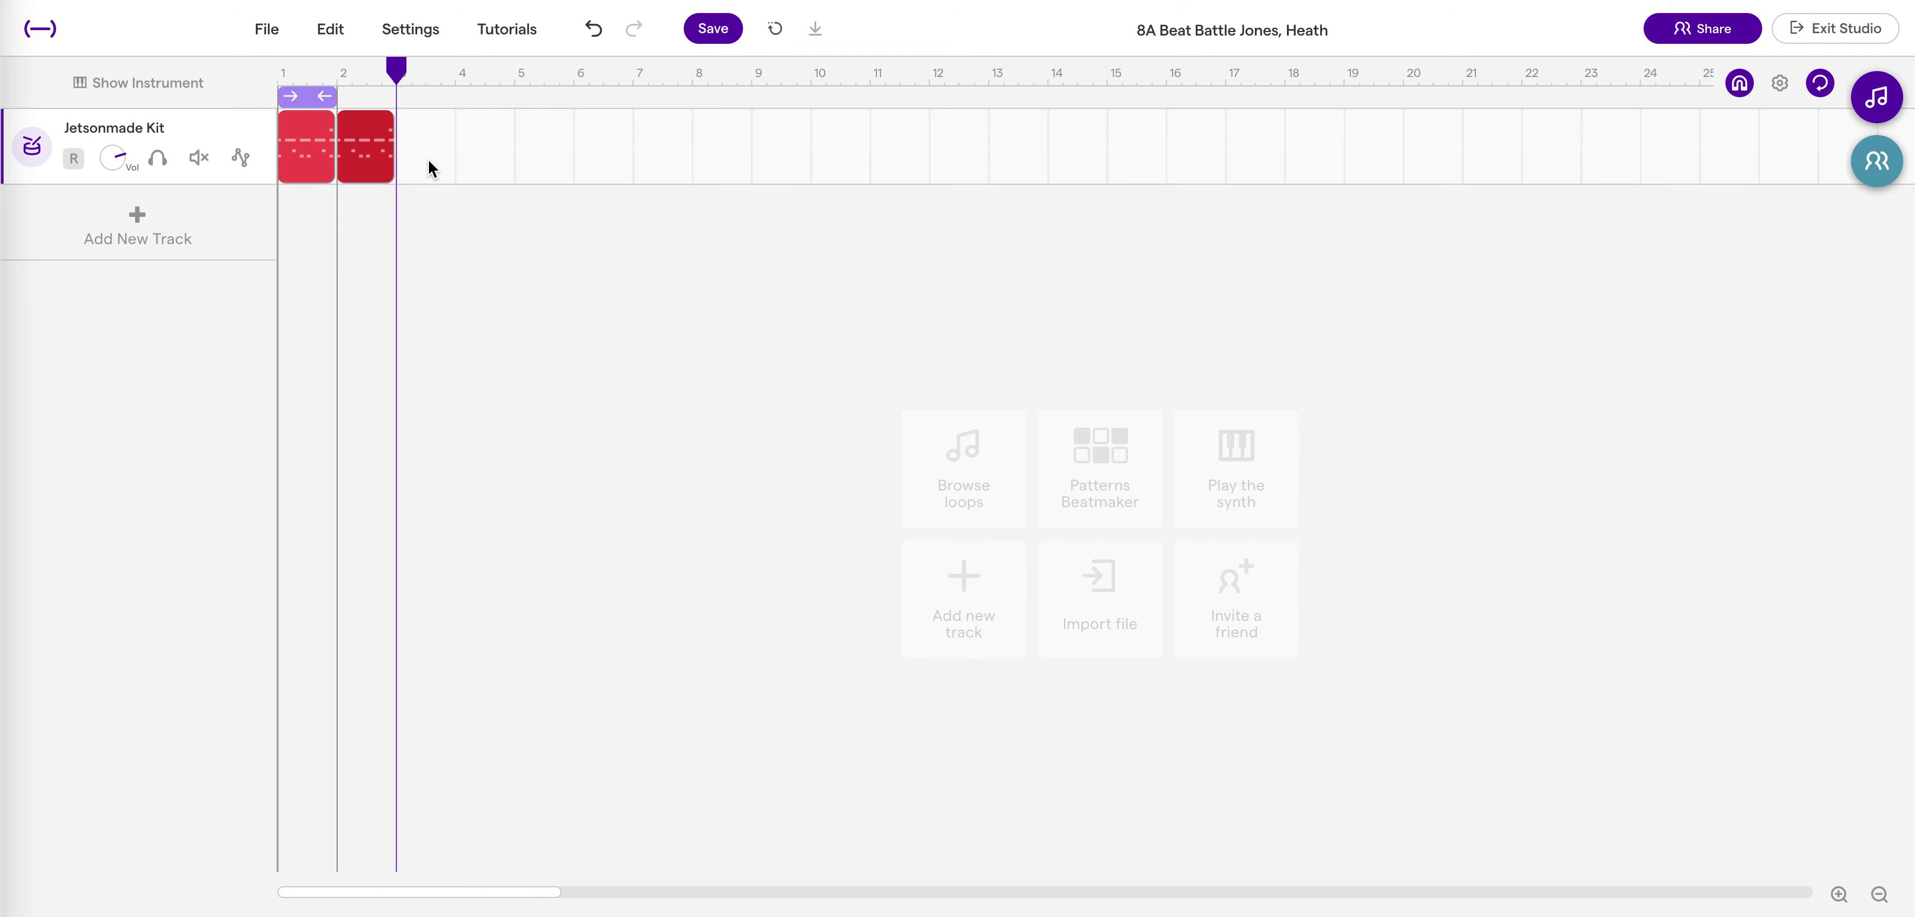
key(ctrl+v)
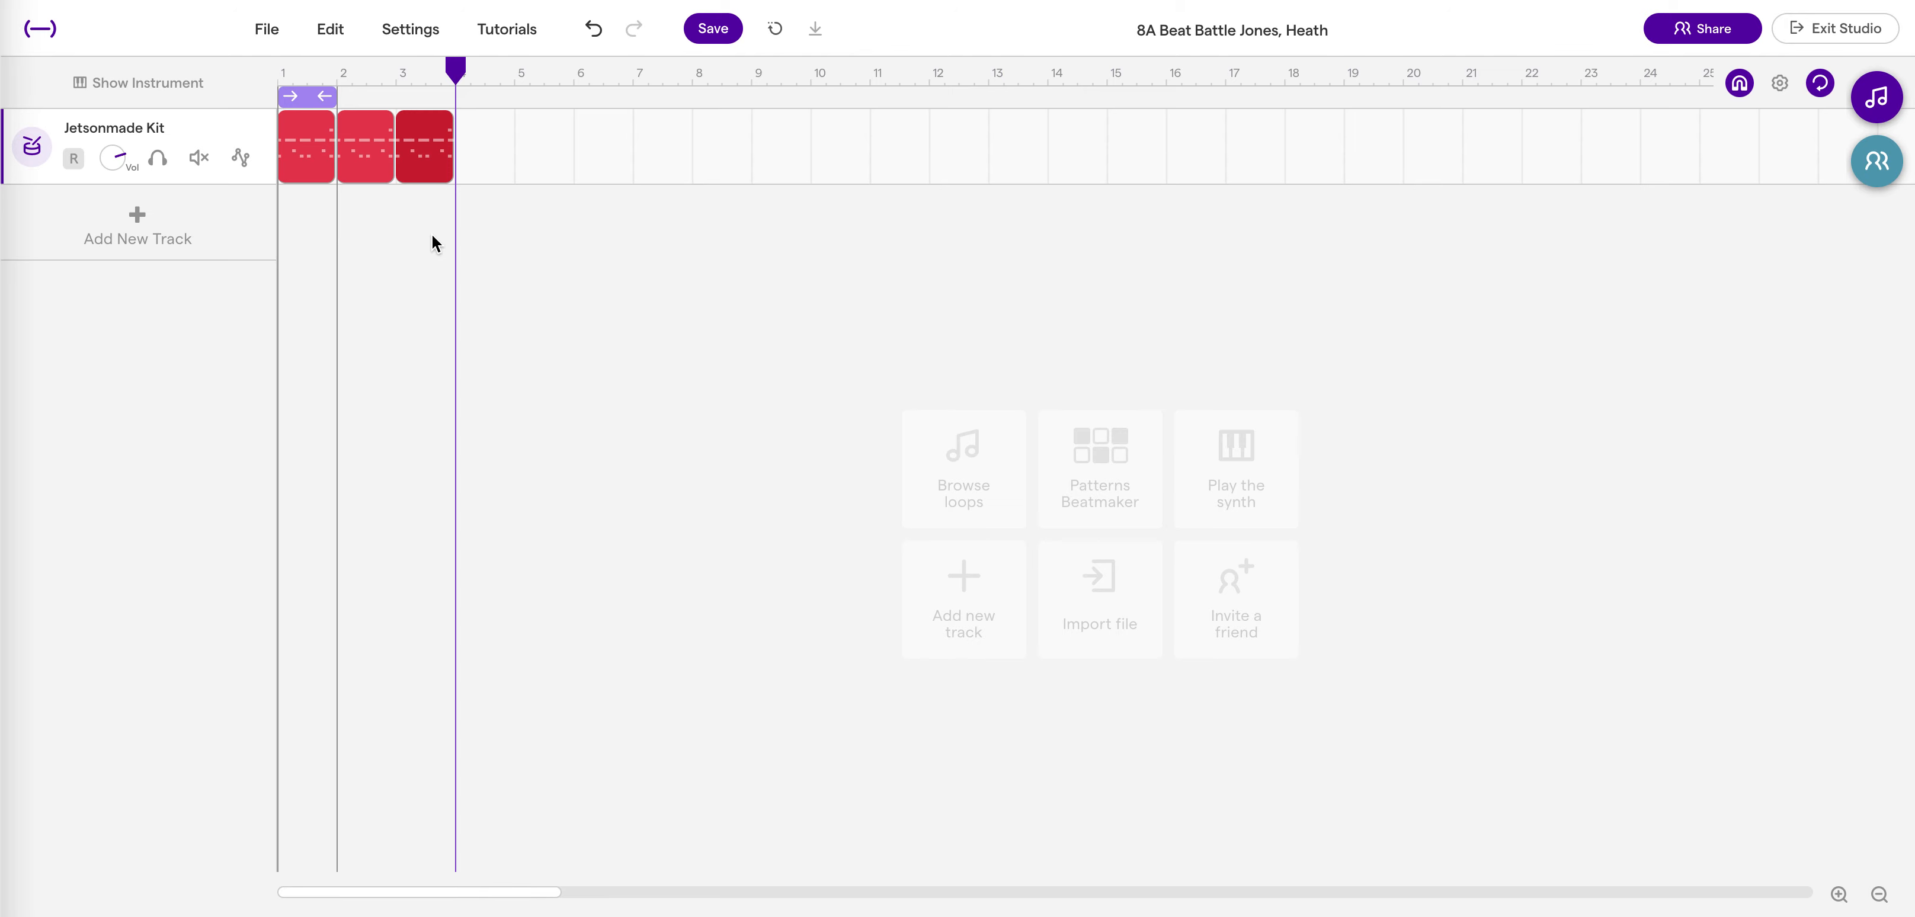
Duplicate the bar 3 drum region into bar 4.
mouse_move(429, 112)
click(1839, 897)
click(1839, 896)
click(1839, 896)
click(1840, 897)
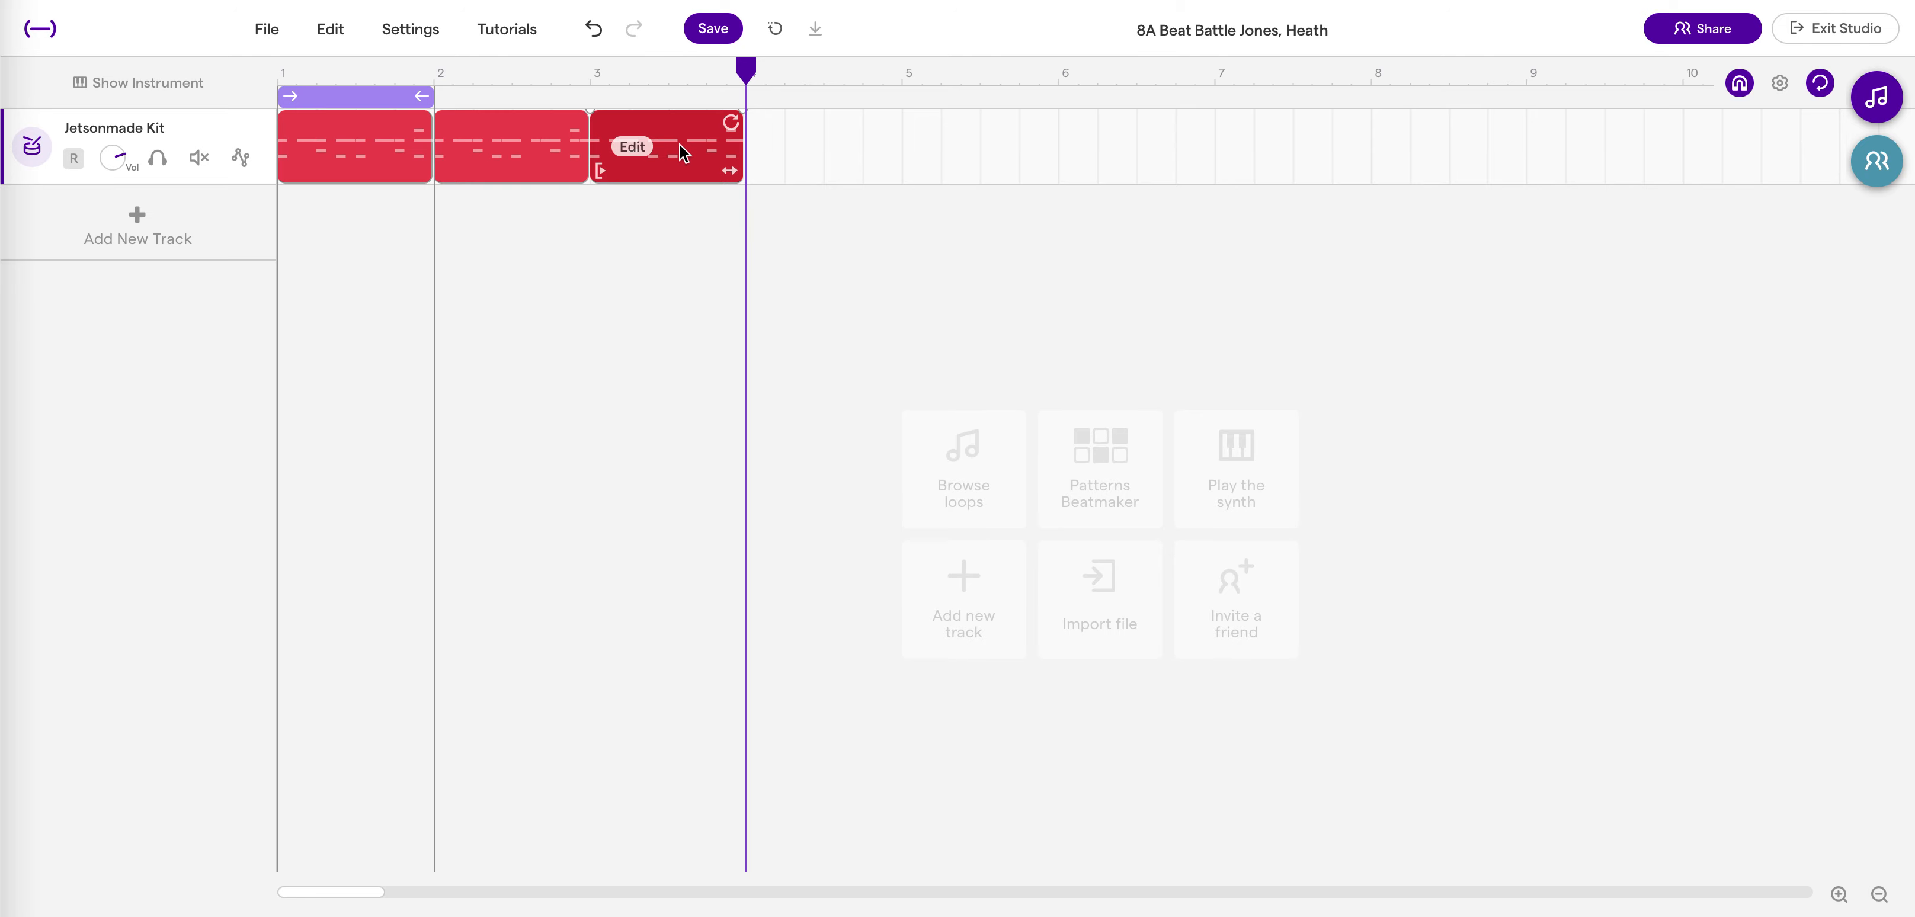
drag(680, 147, 844, 146)
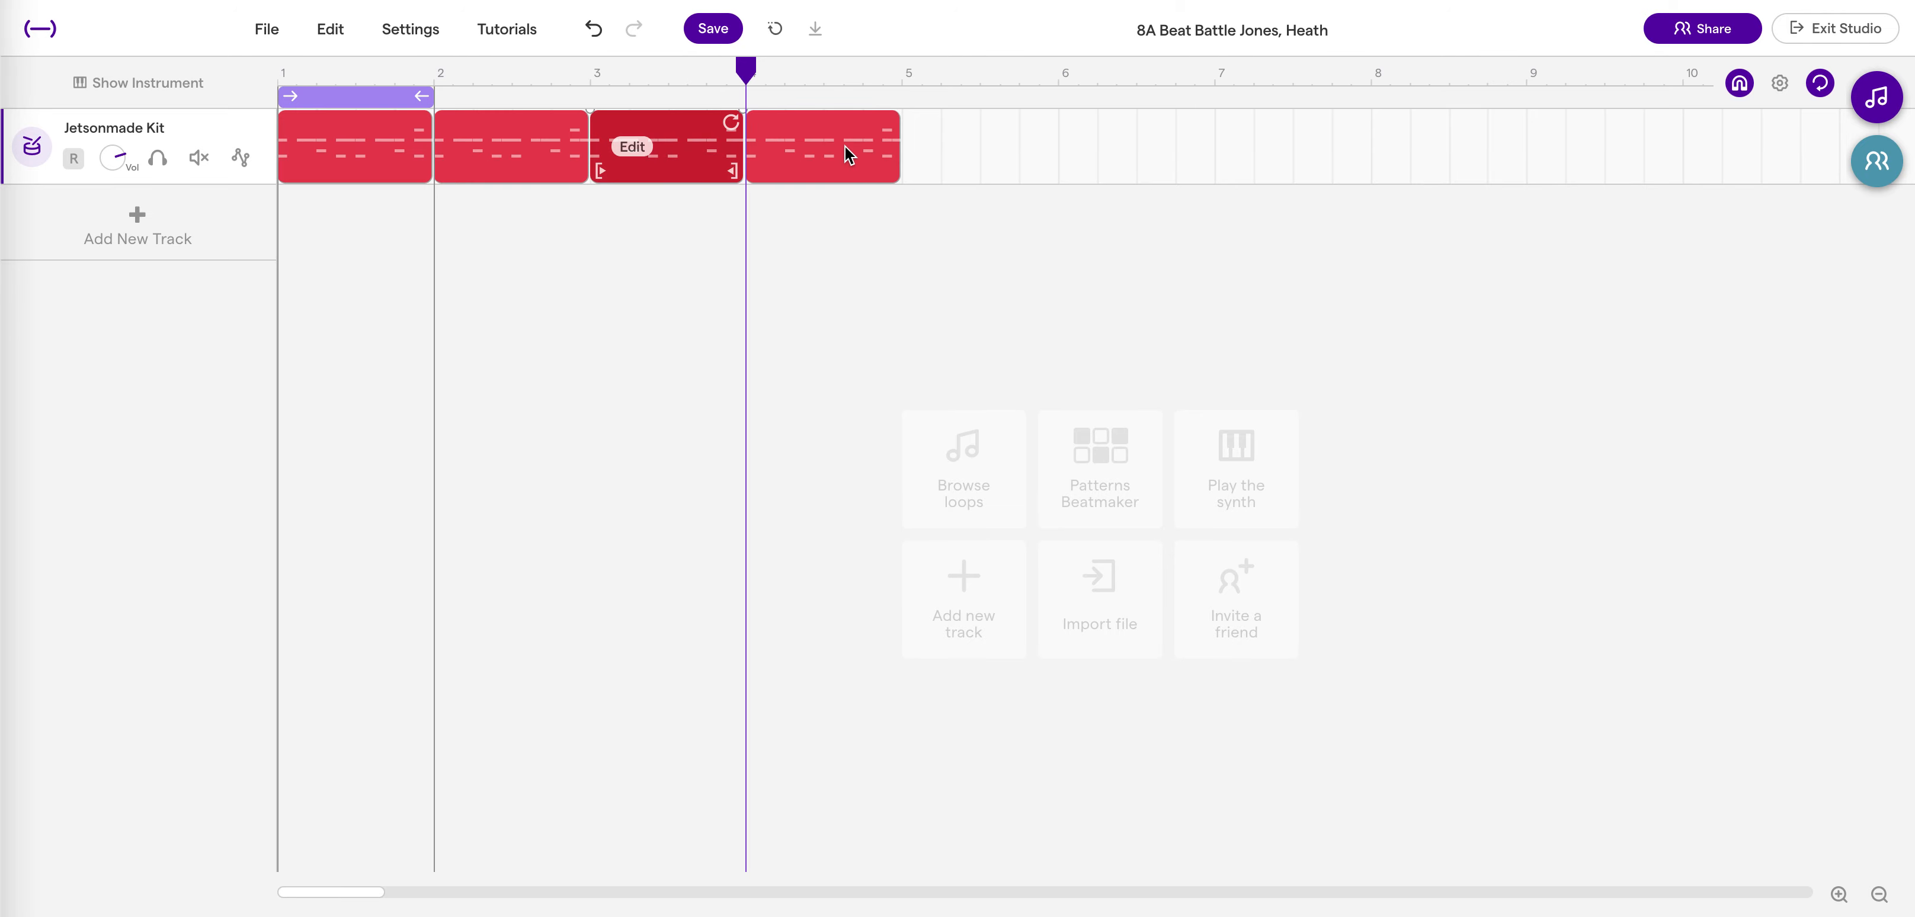
Extend the enabled cycle range to cover bars 1 to 4, and play the beat from the start.
click(414, 103)
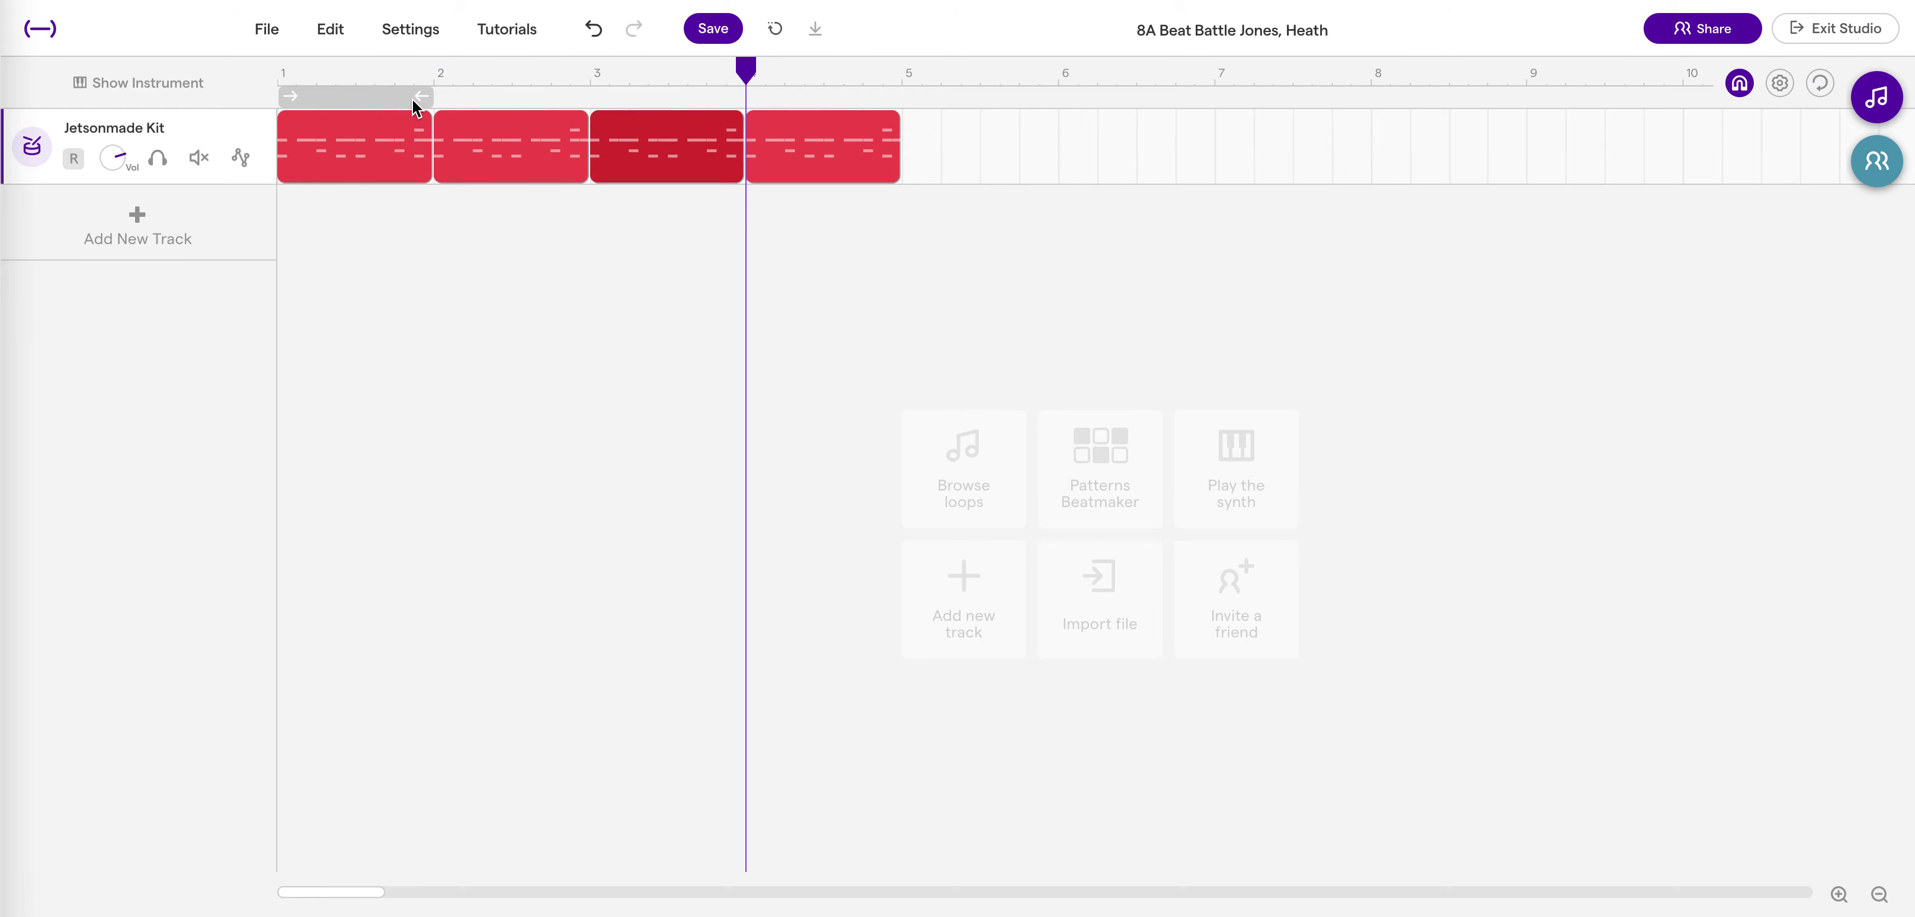
drag(427, 93, 895, 105)
click(854, 103)
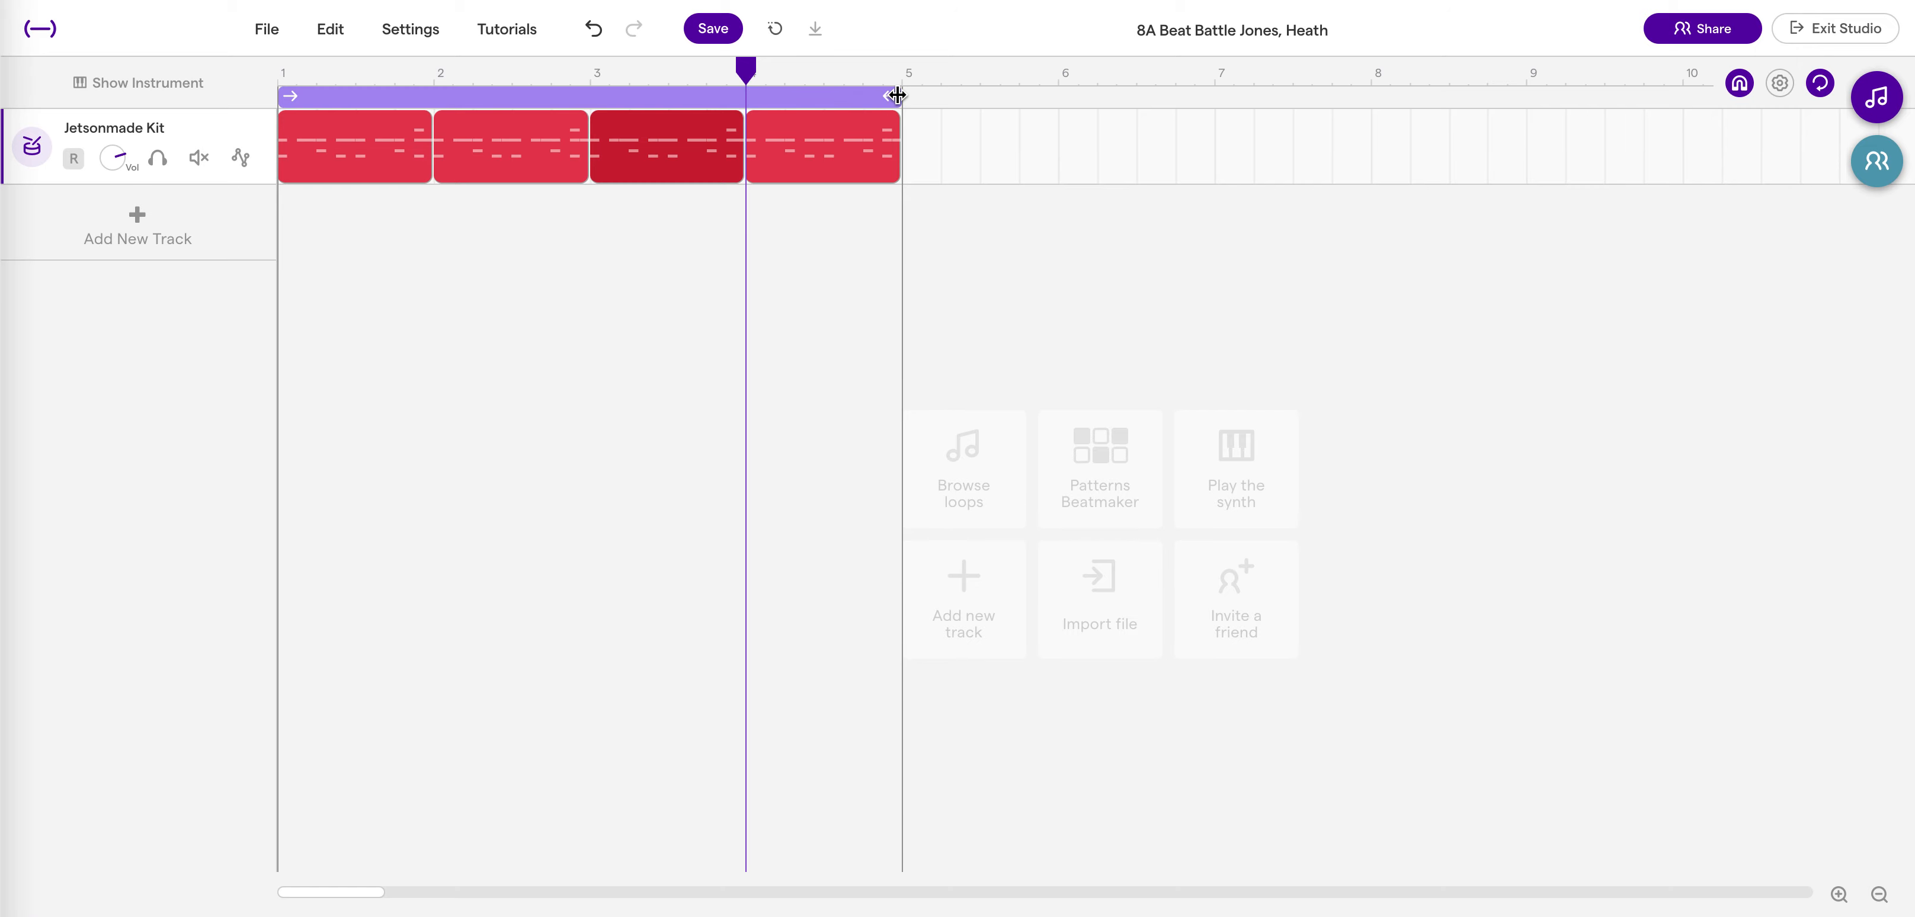
mouse_move(892, 96)
mouse_down()
mouse_move(393, 88)
mouse_move(899, 90)
mouse_up()
key(Return)
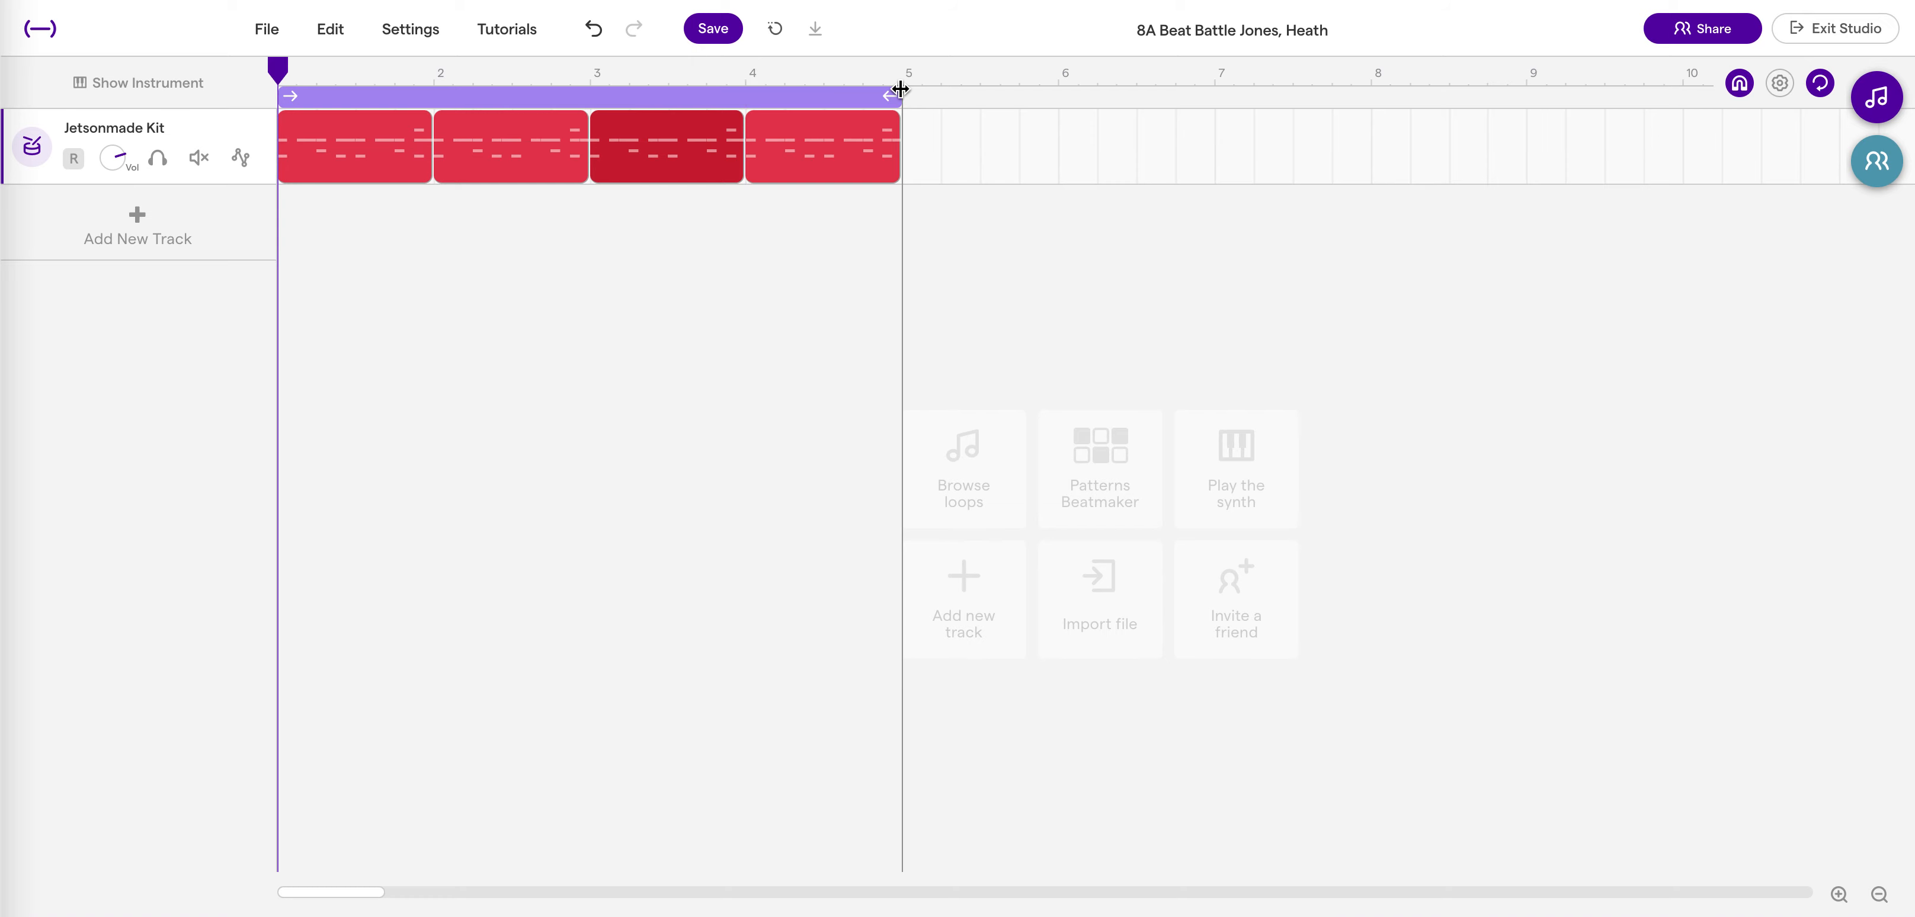
key(space)
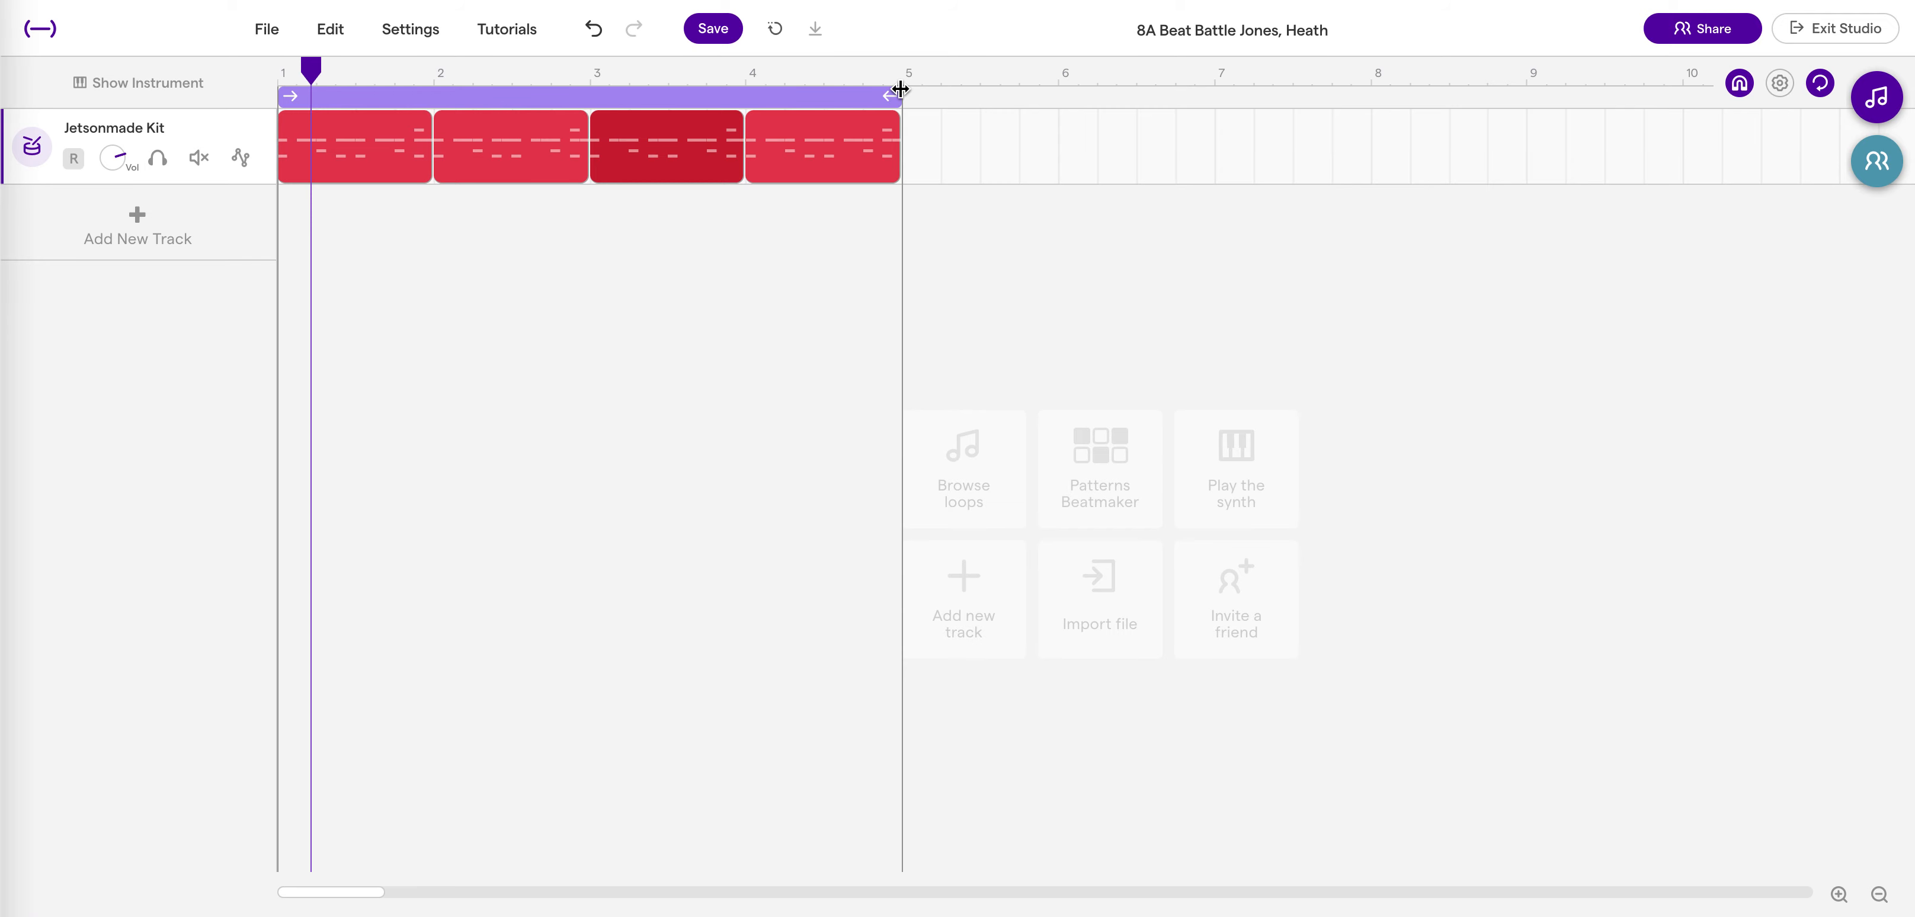
Open the bar 4 region in the pattern editor and add a new drum row below Crash.
mouse_move(834, 148)
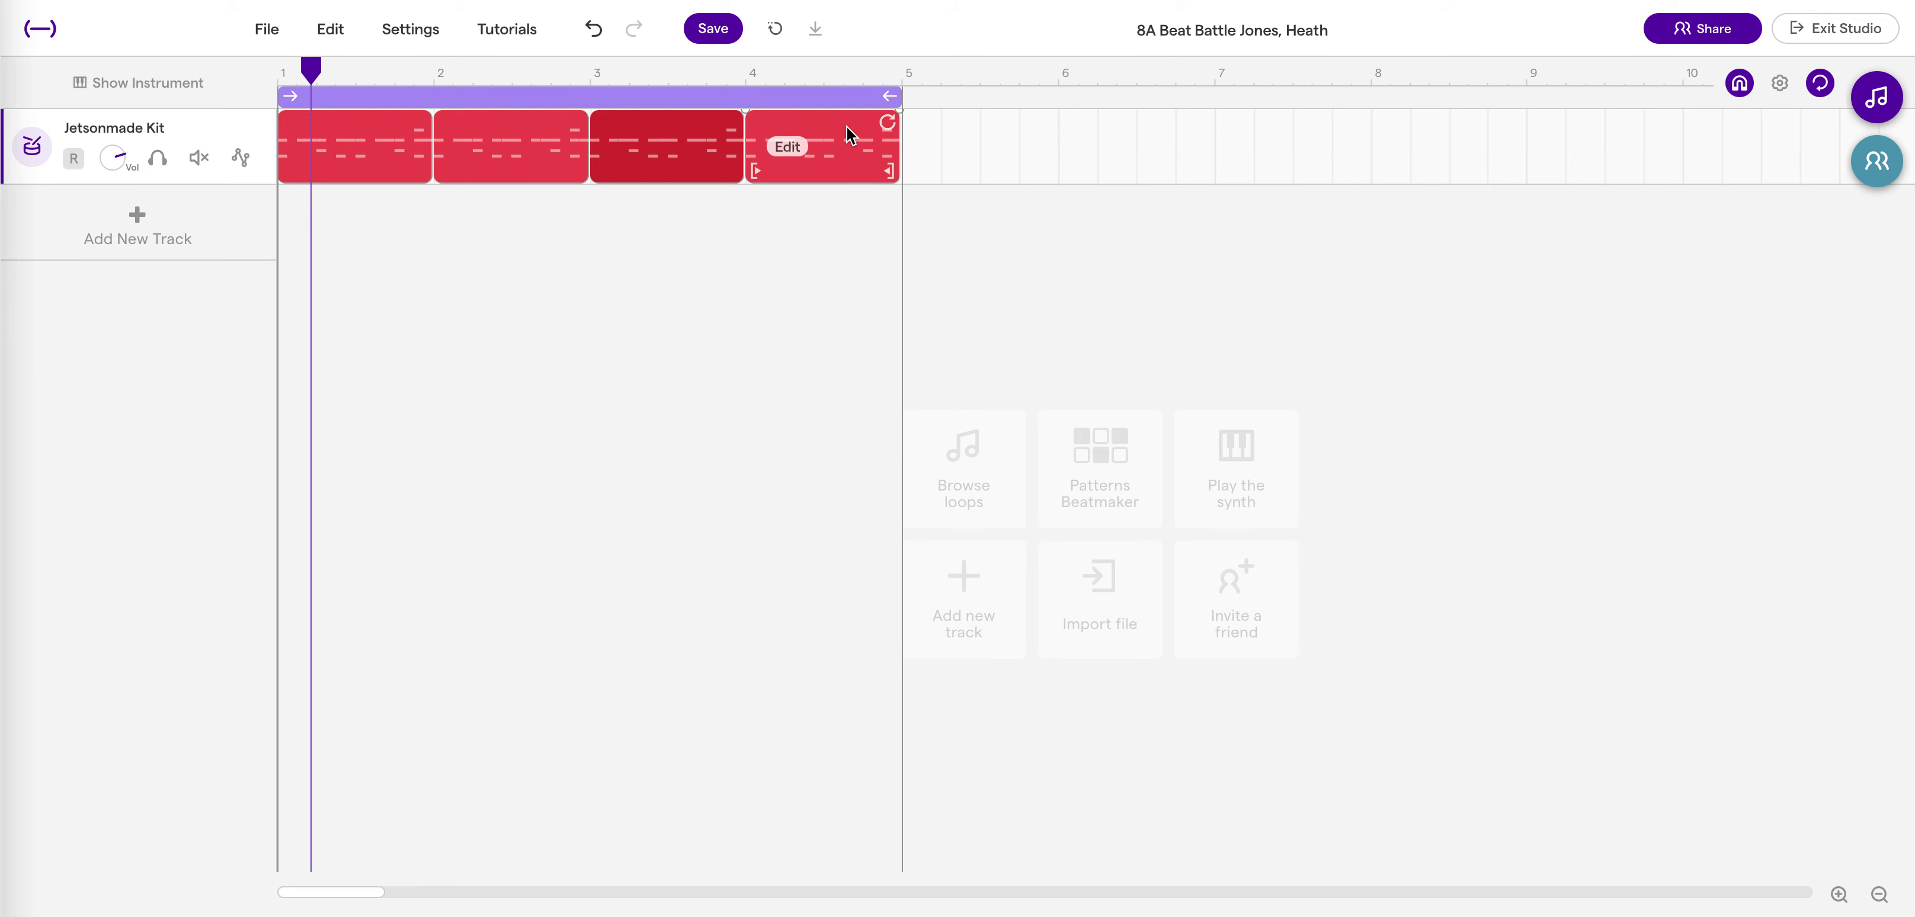
double_click(826, 131)
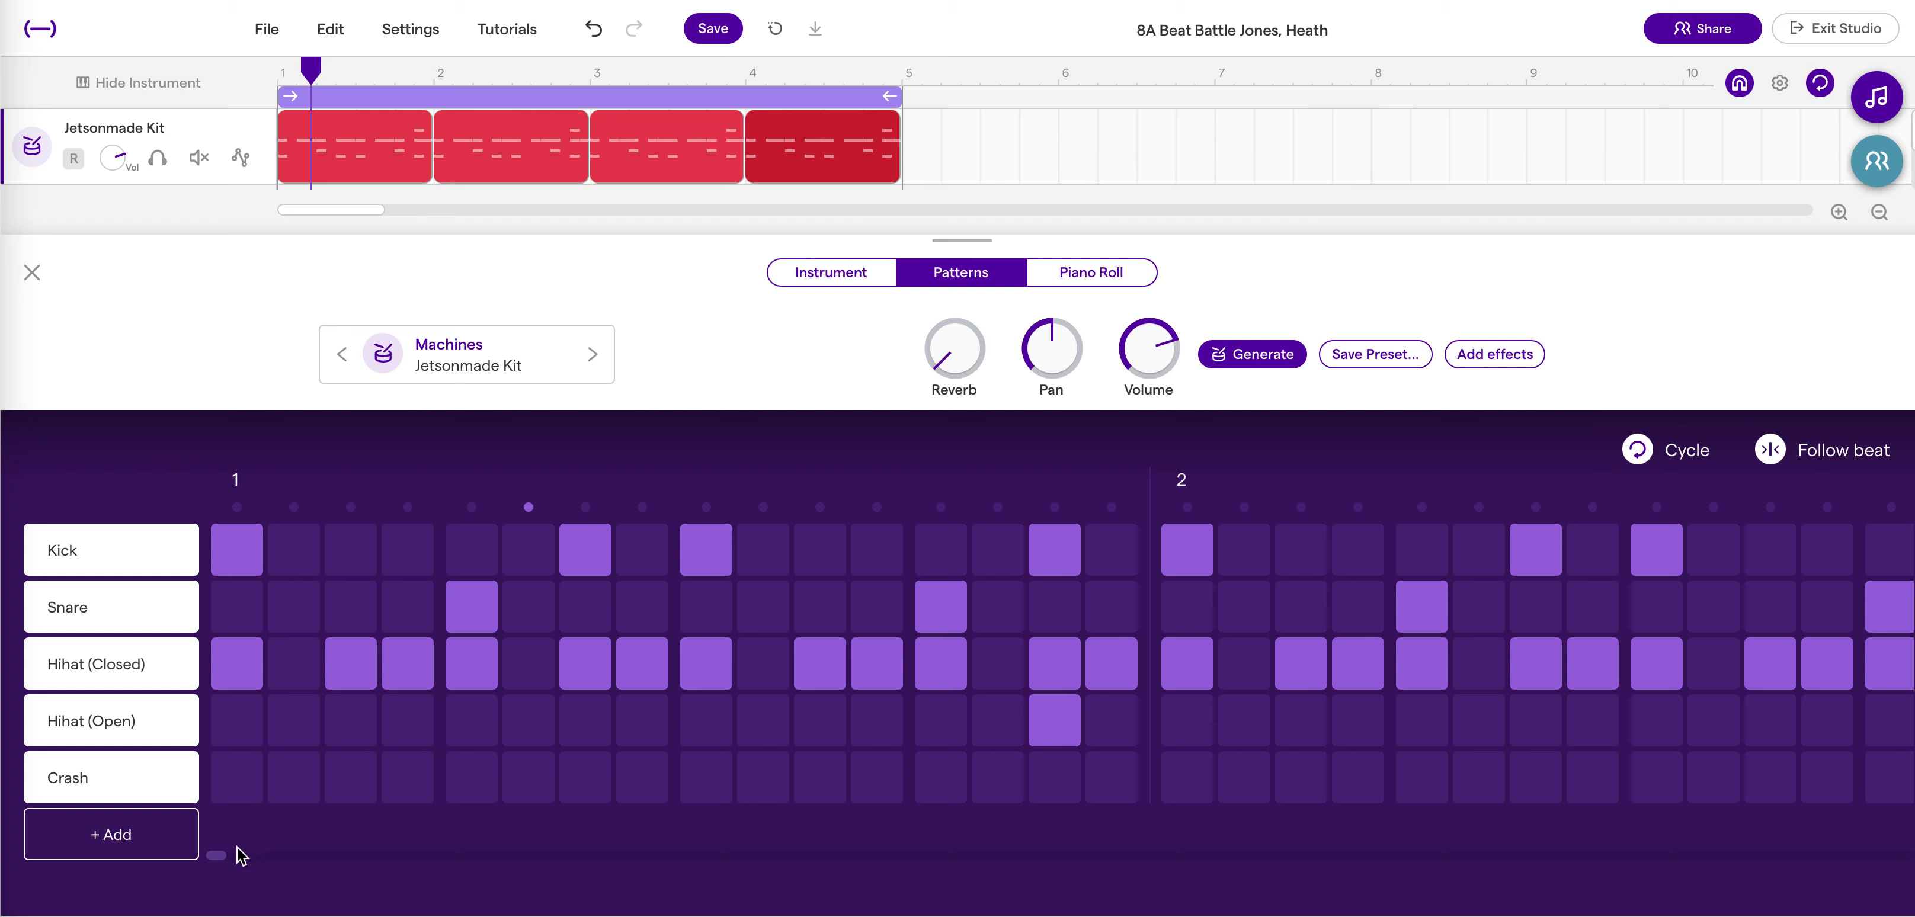
drag(219, 857, 247, 859)
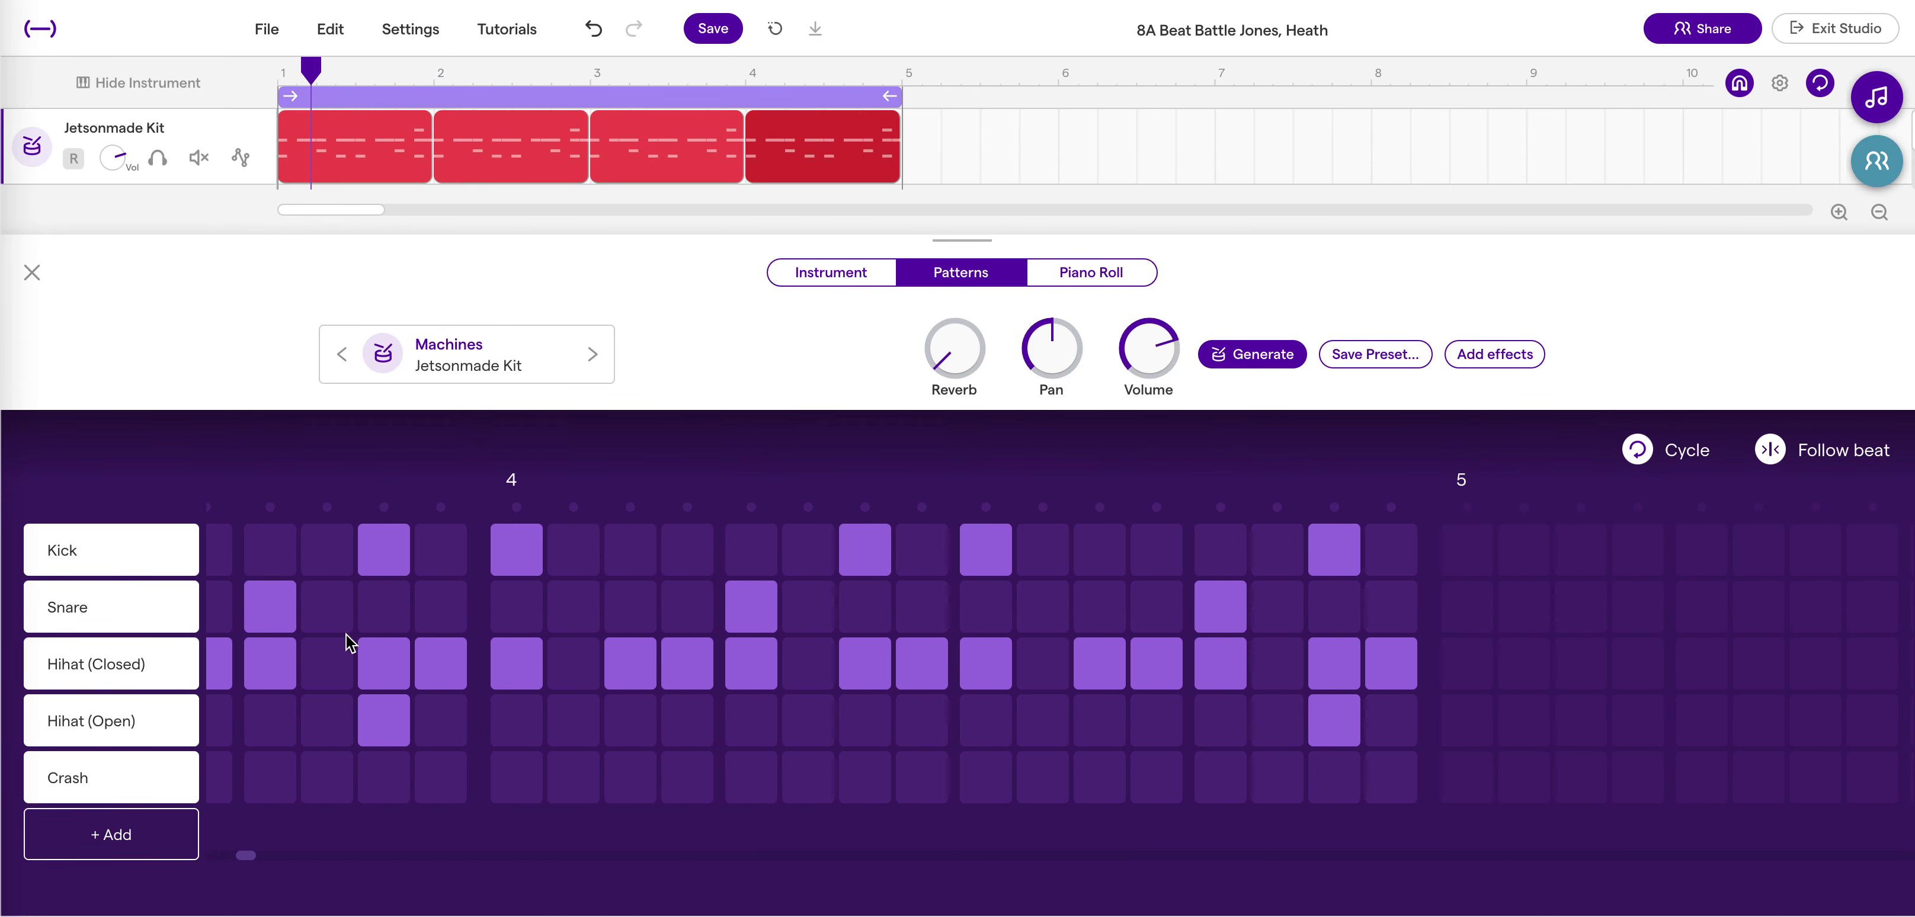
click(122, 836)
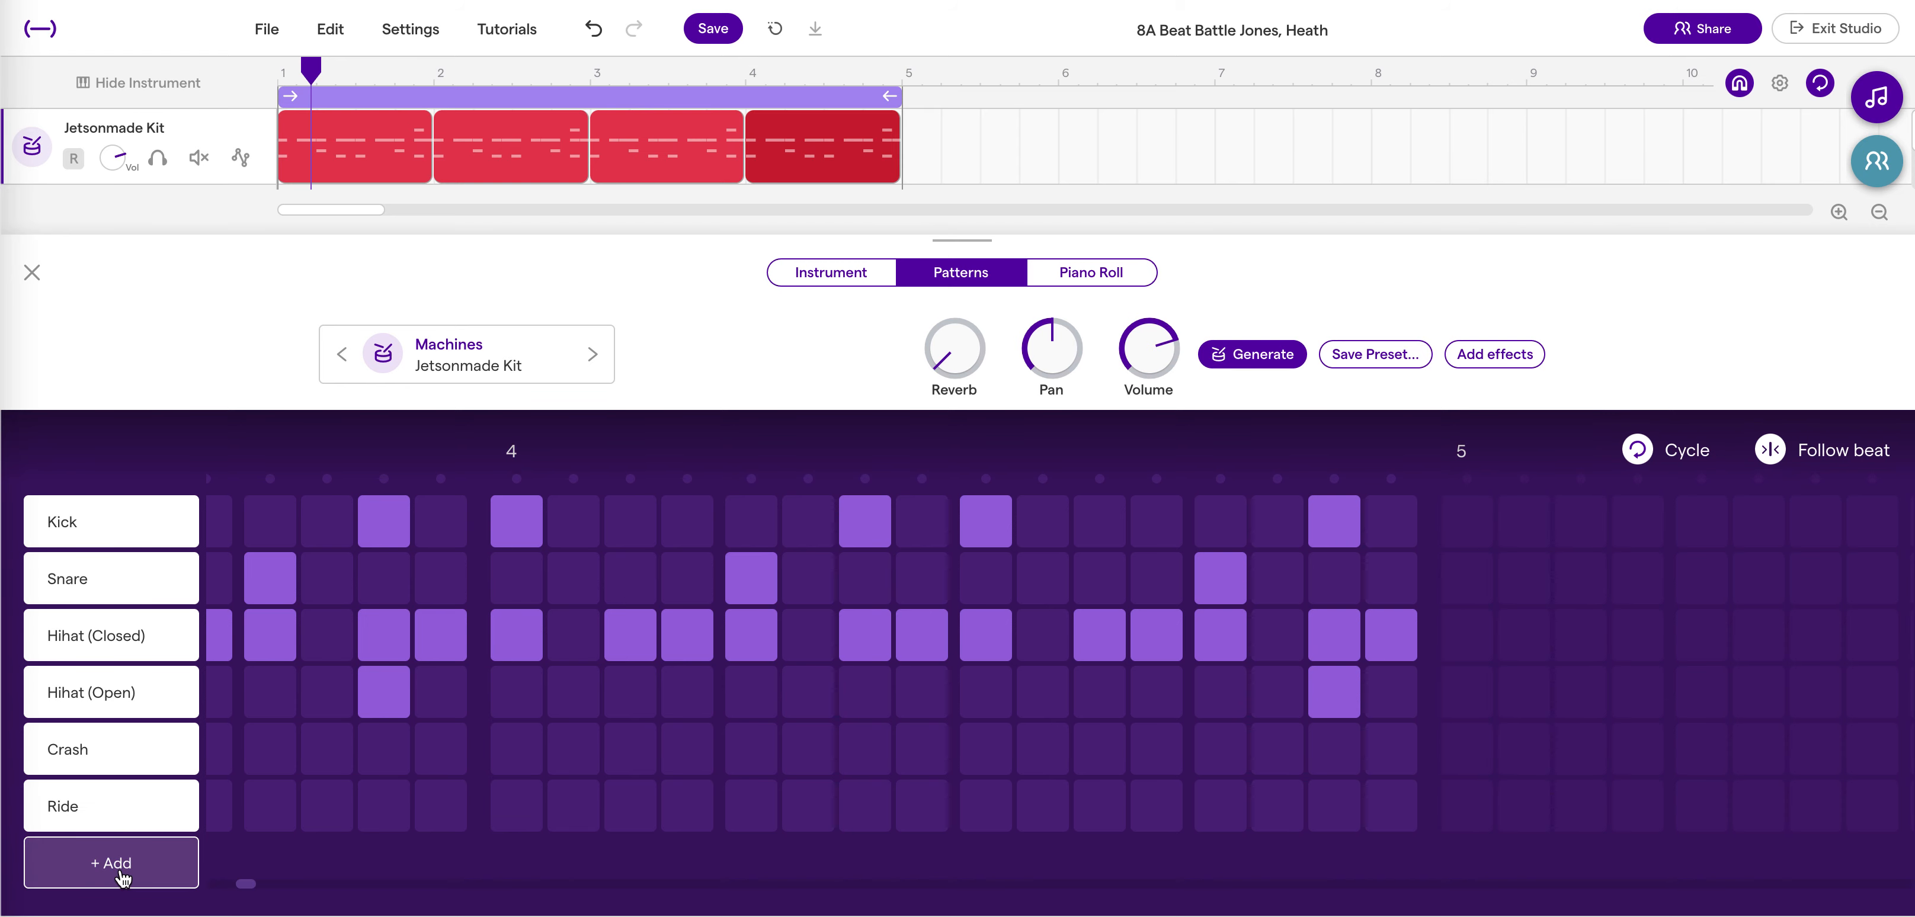
Add two more drum rows and assign the three rows below Crash to High Tom 2, Mid Tom 2 and Low Tom 2.
click(120, 875)
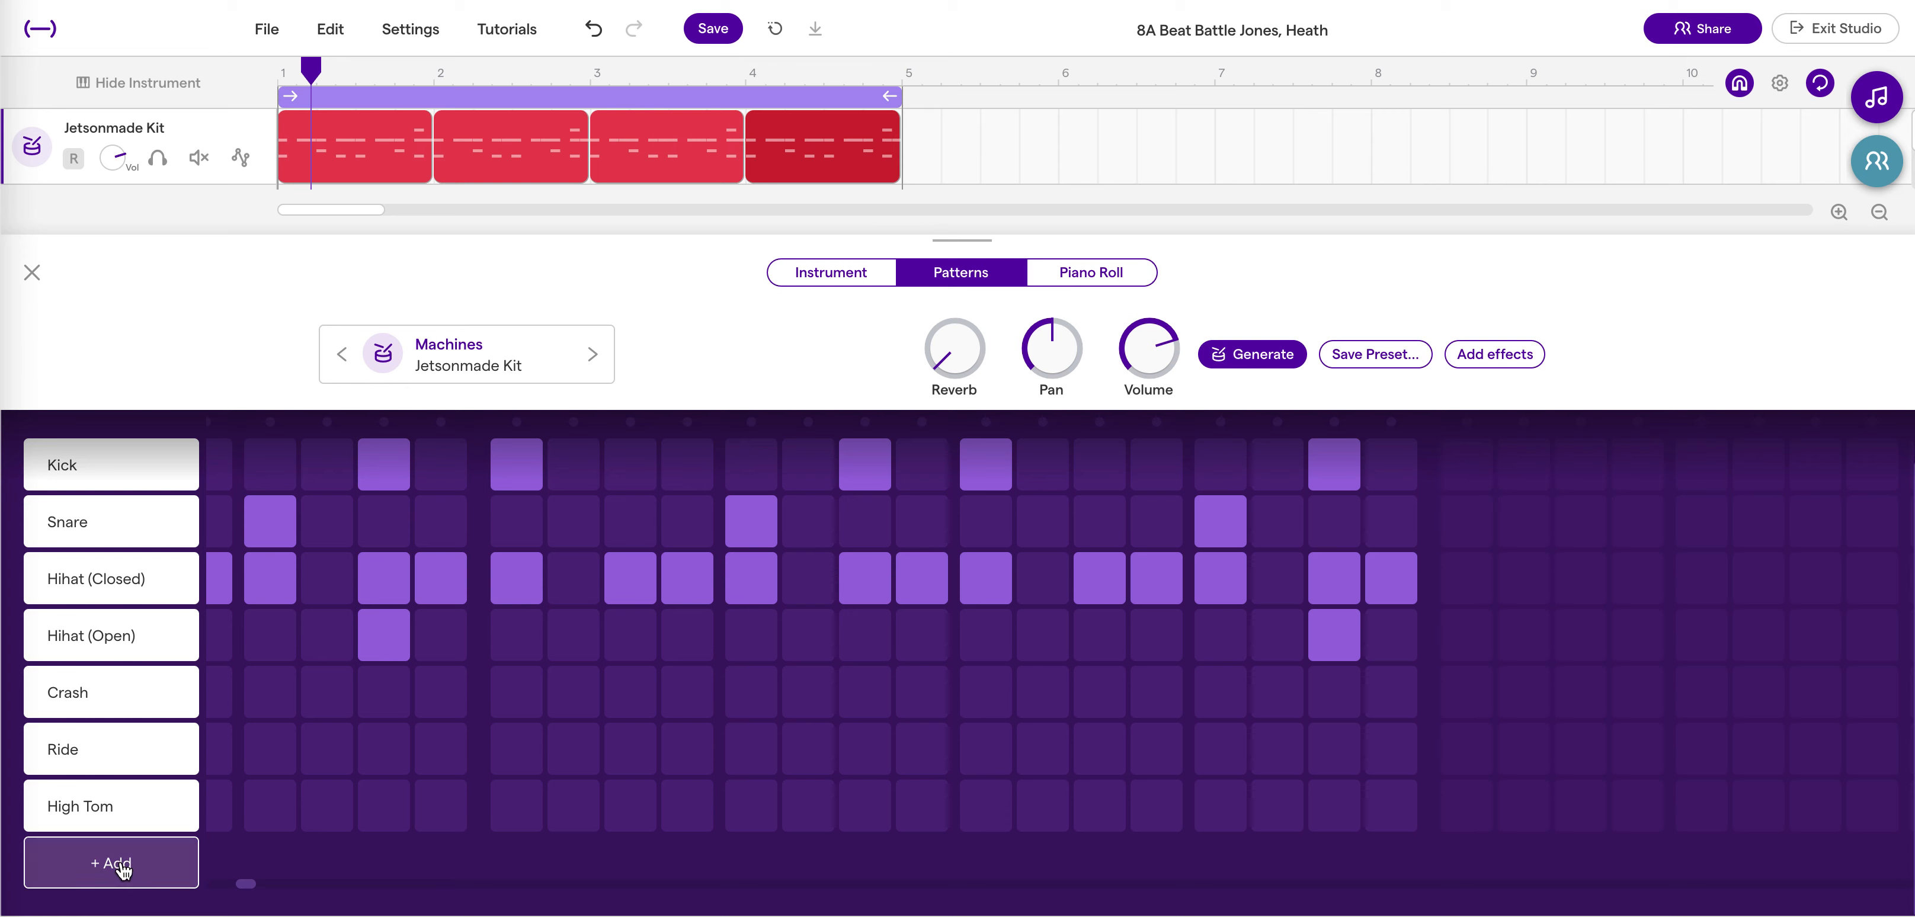
click(122, 876)
click(97, 753)
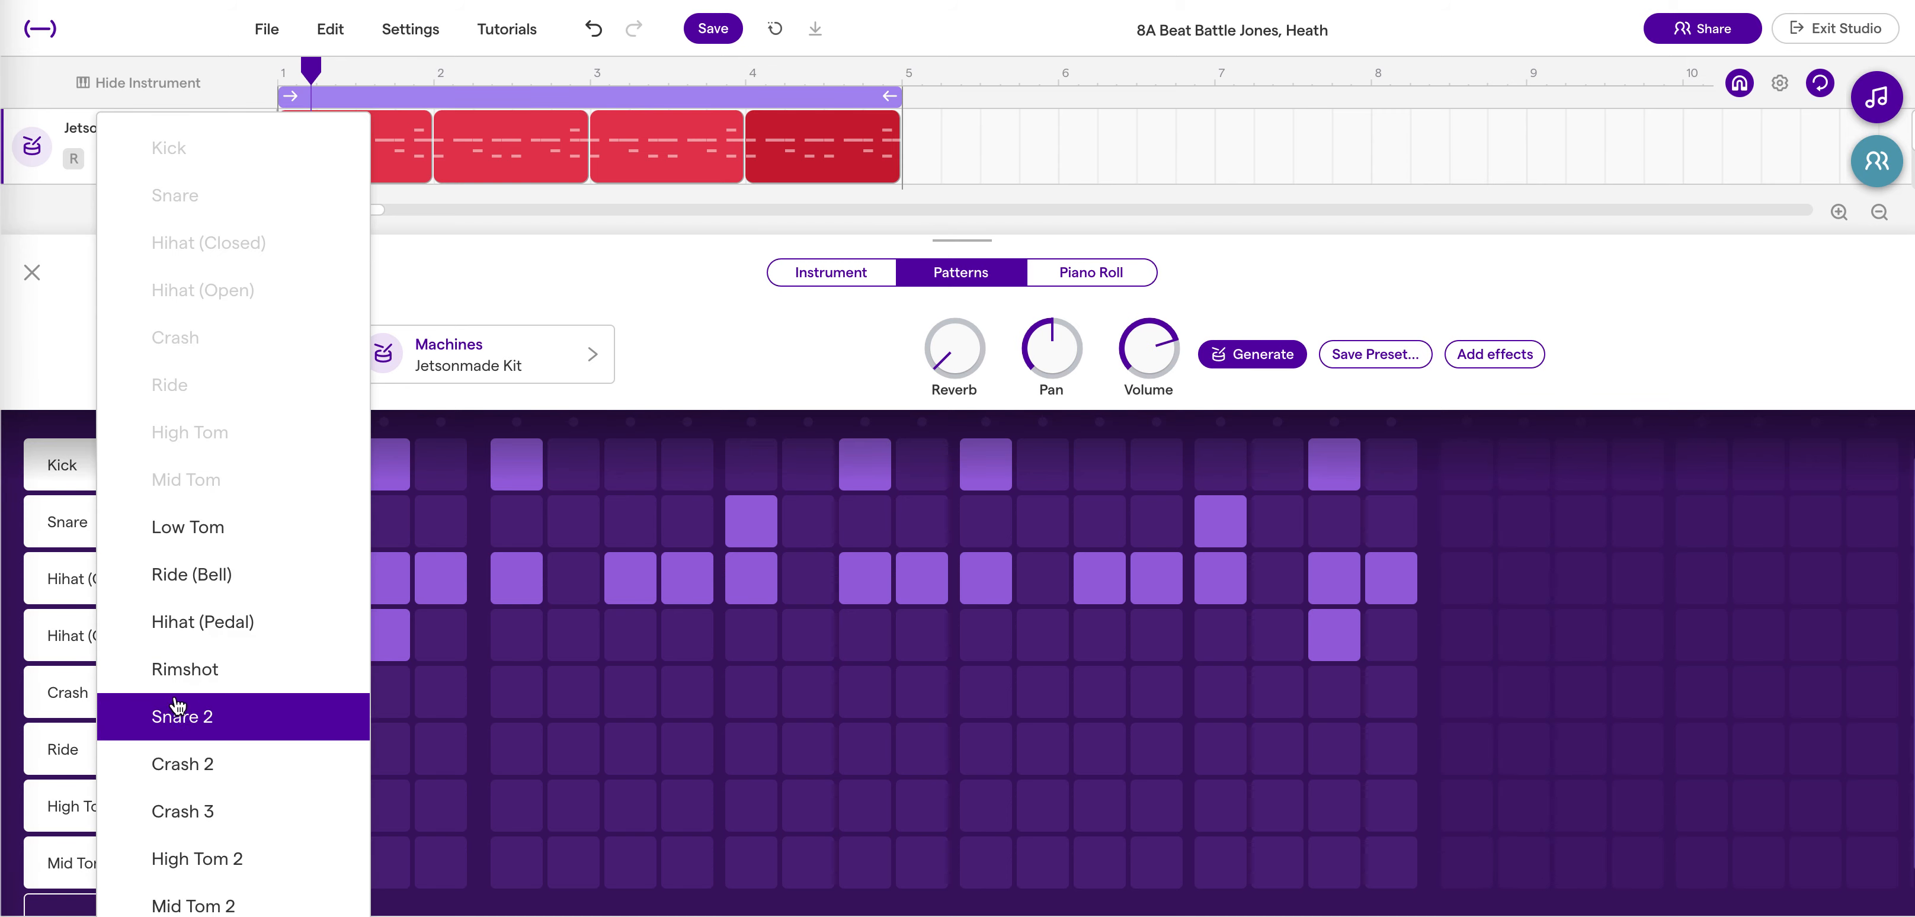
click(216, 862)
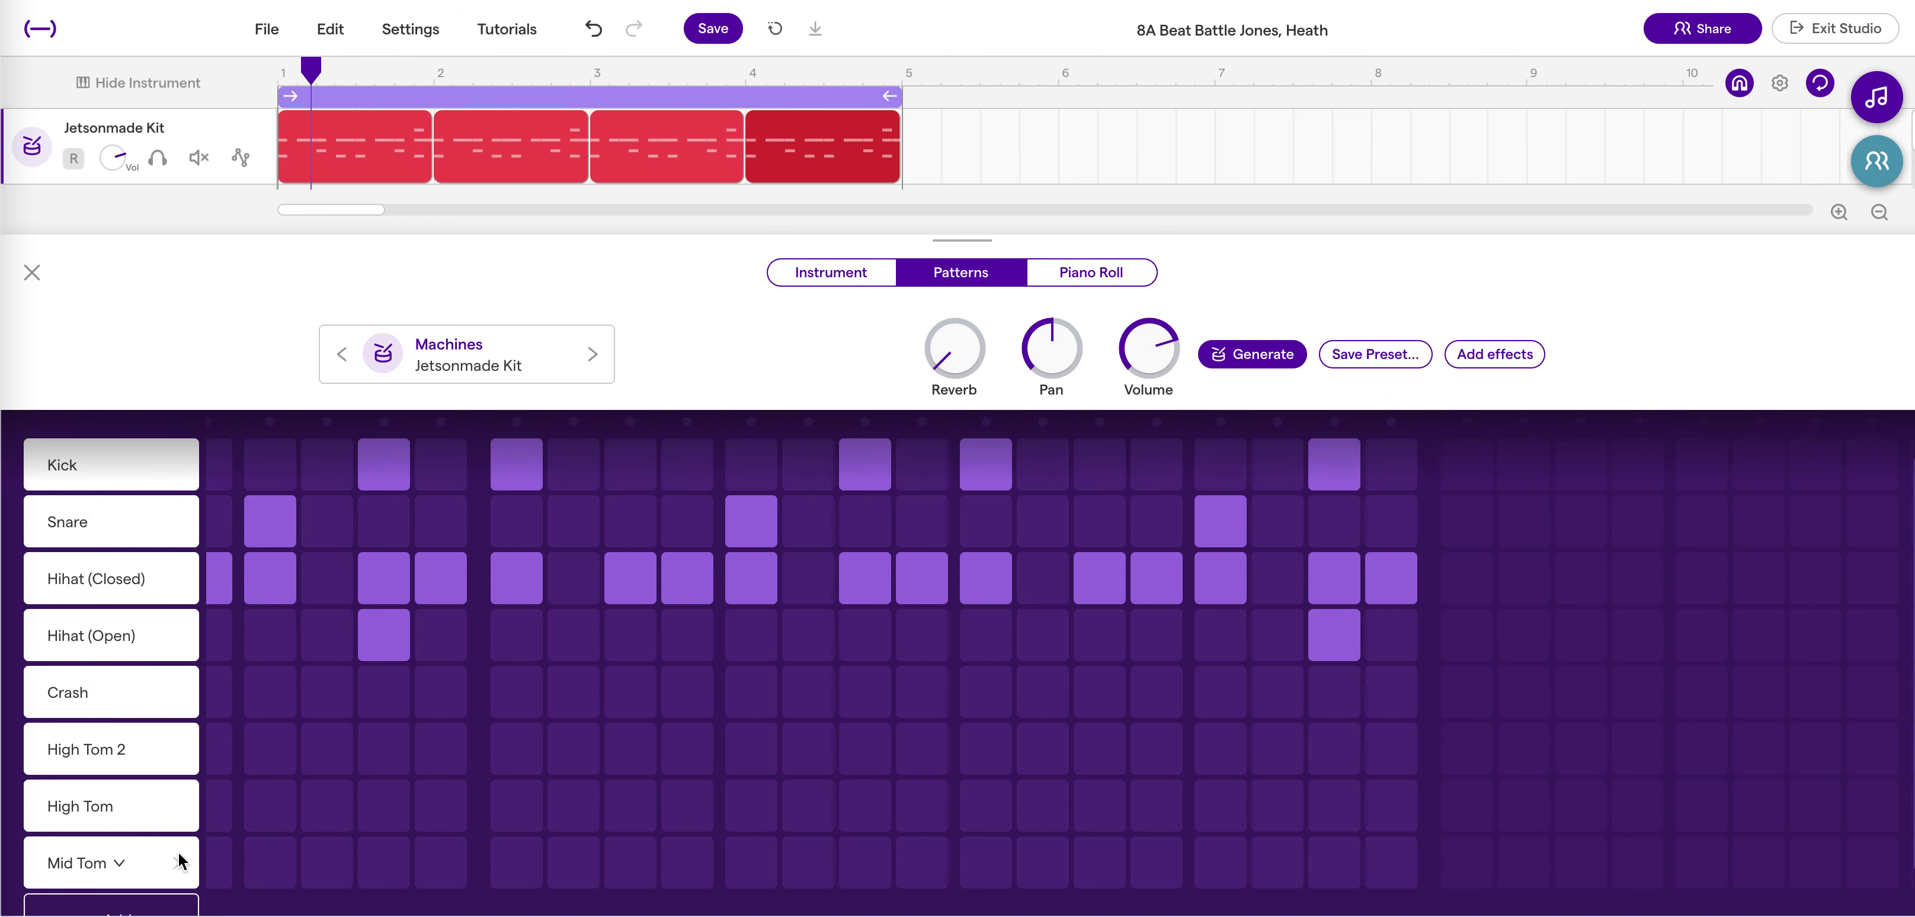
click(126, 810)
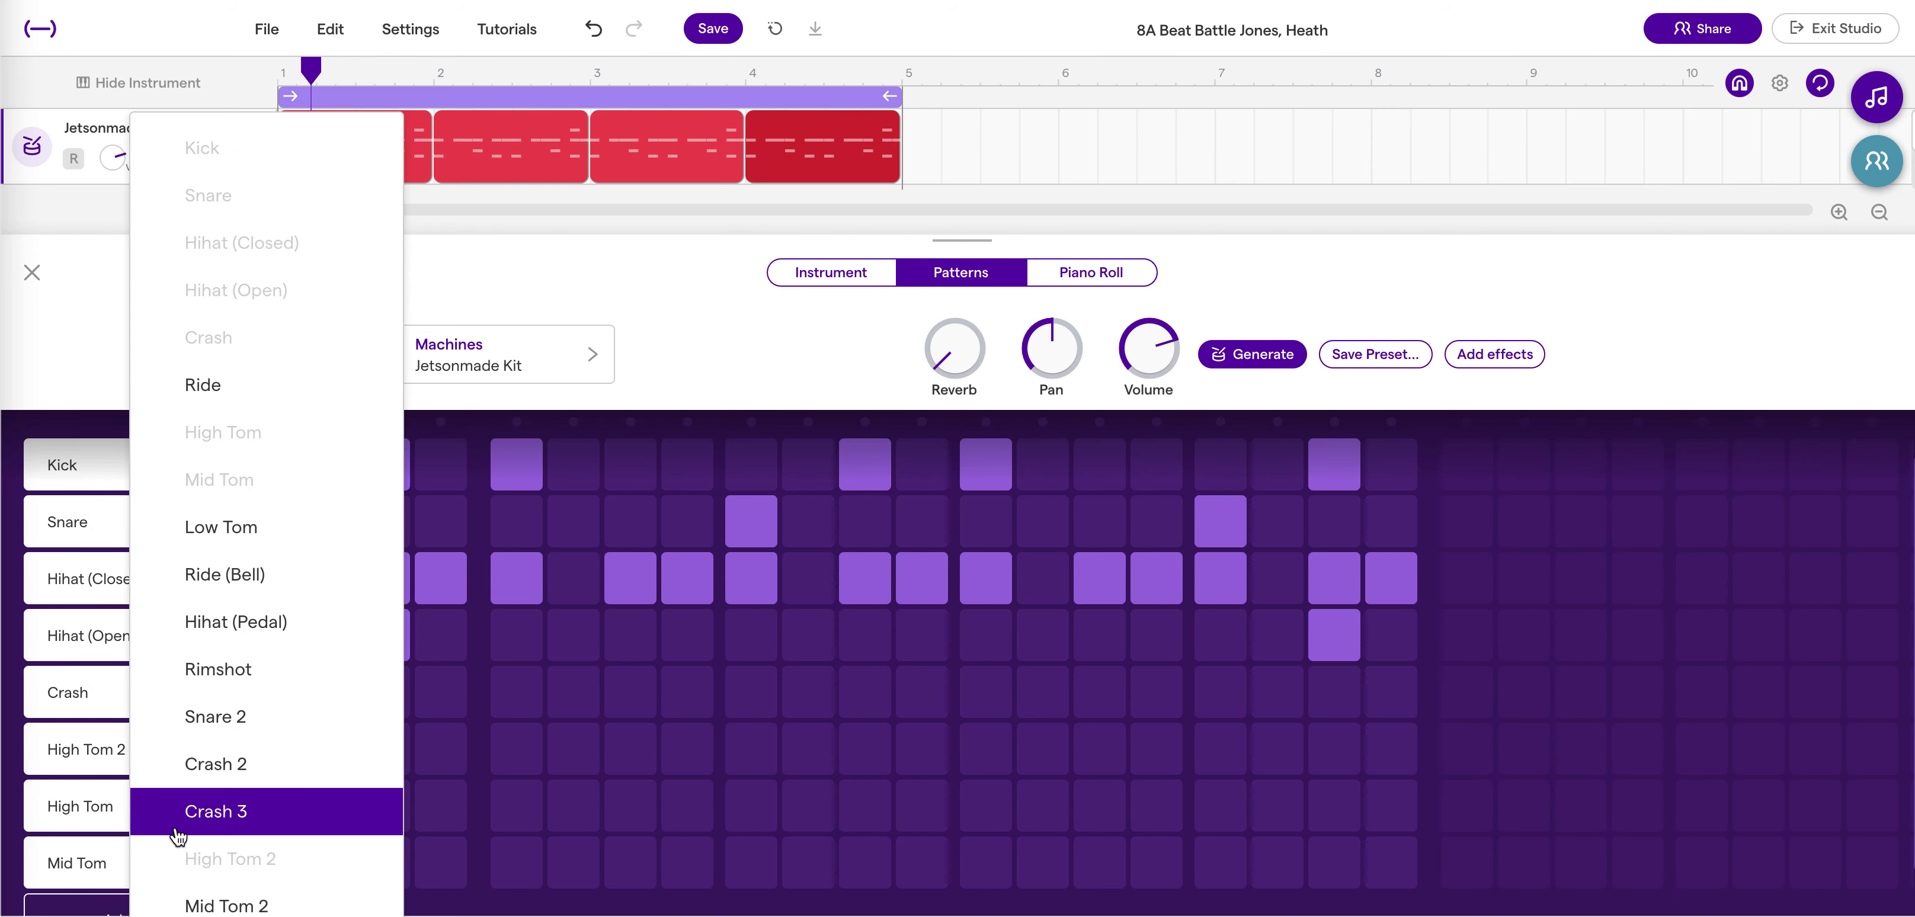
click(217, 905)
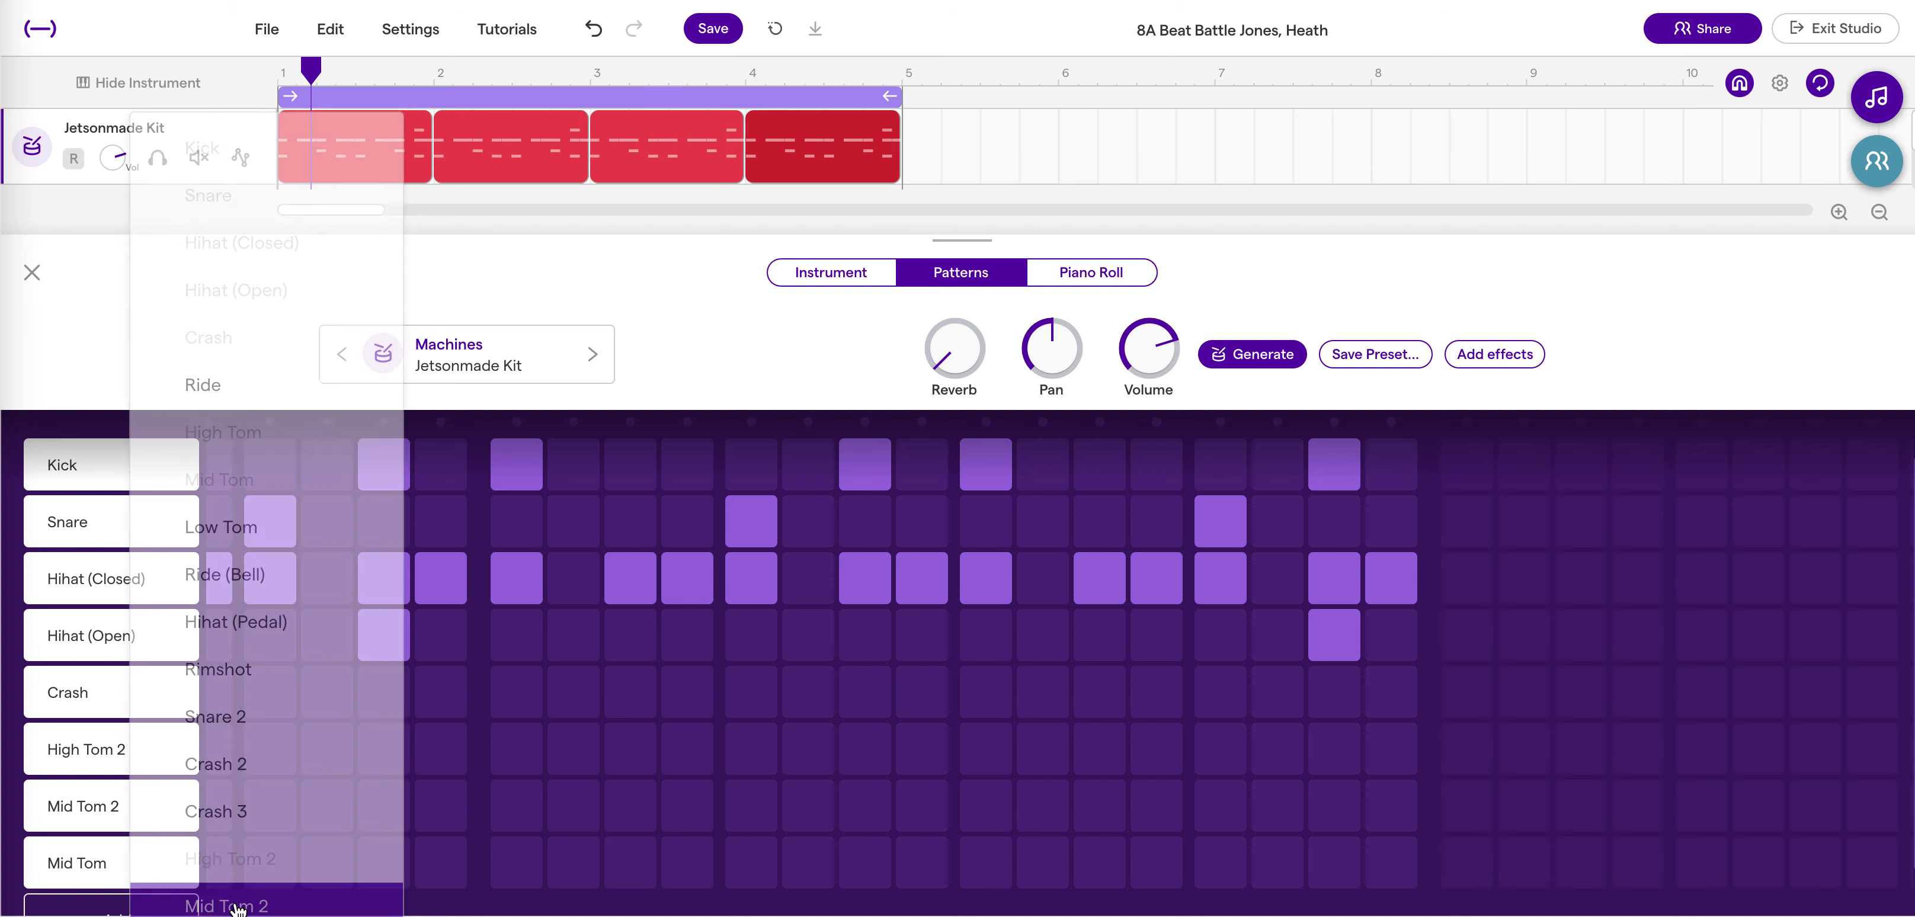
click(117, 868)
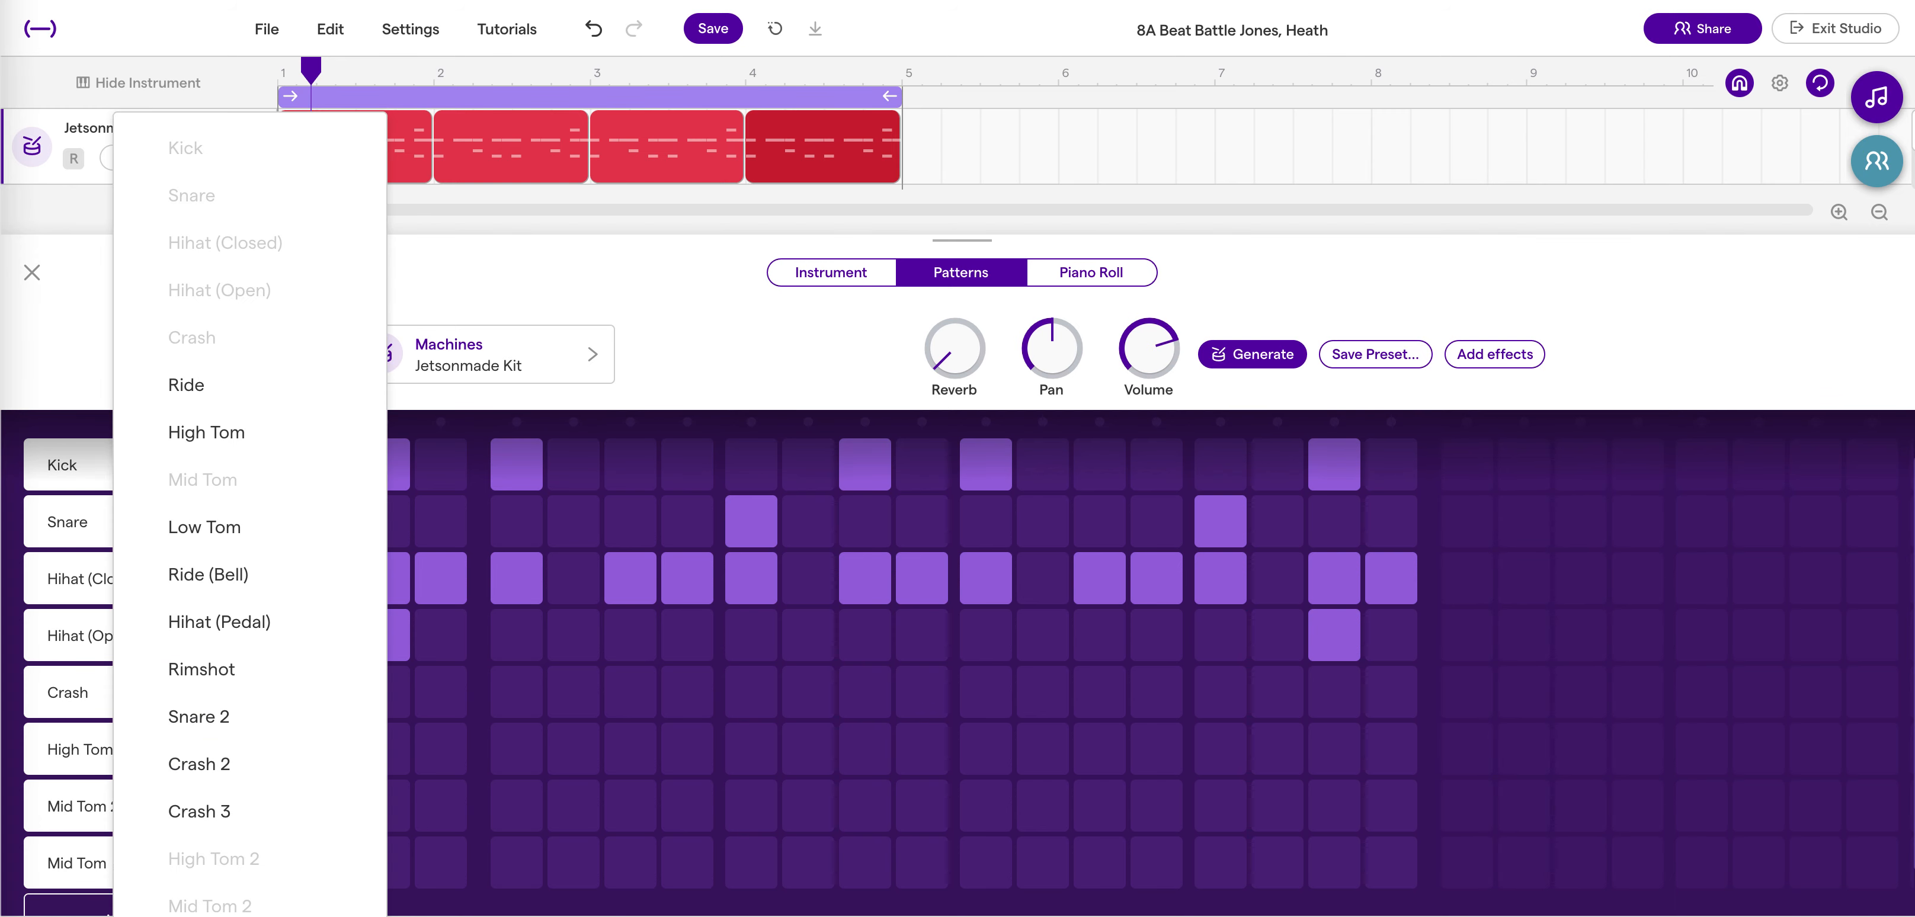
scroll(275, 862, down, 2)
click(275, 862)
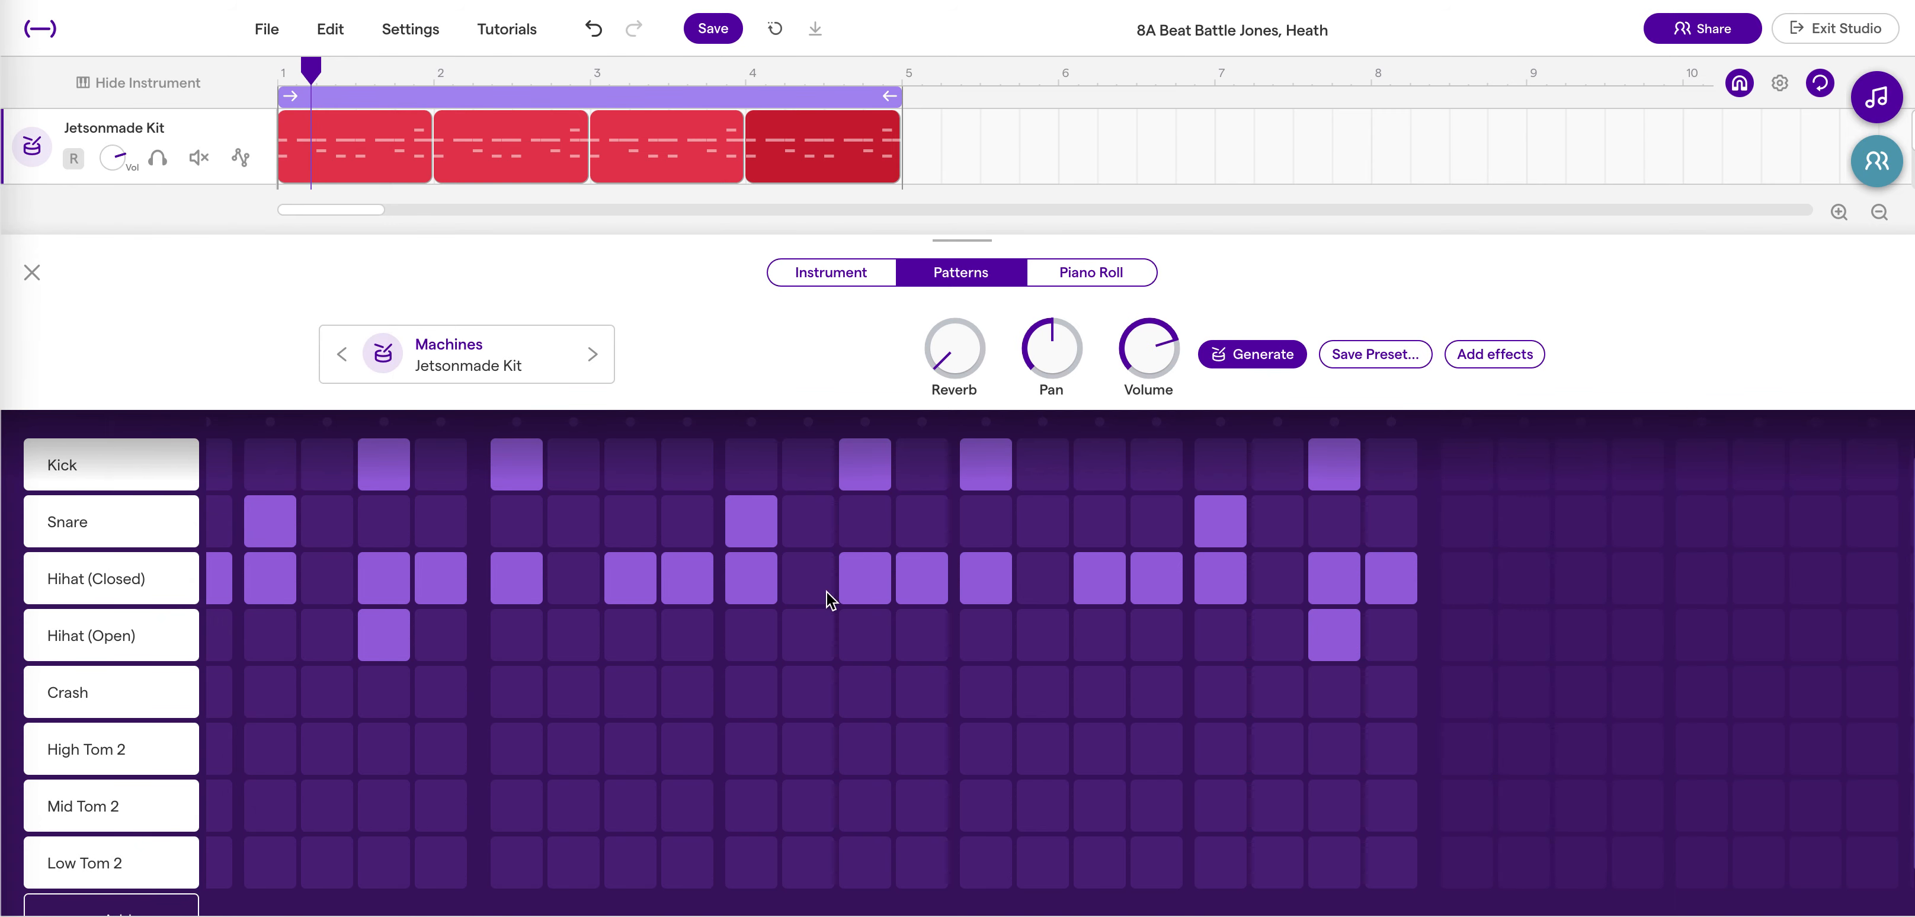
Clear all kick, snare, closed hi-hat and open hi-hat hits from bar 4.
scroll(507, 513, up, 1)
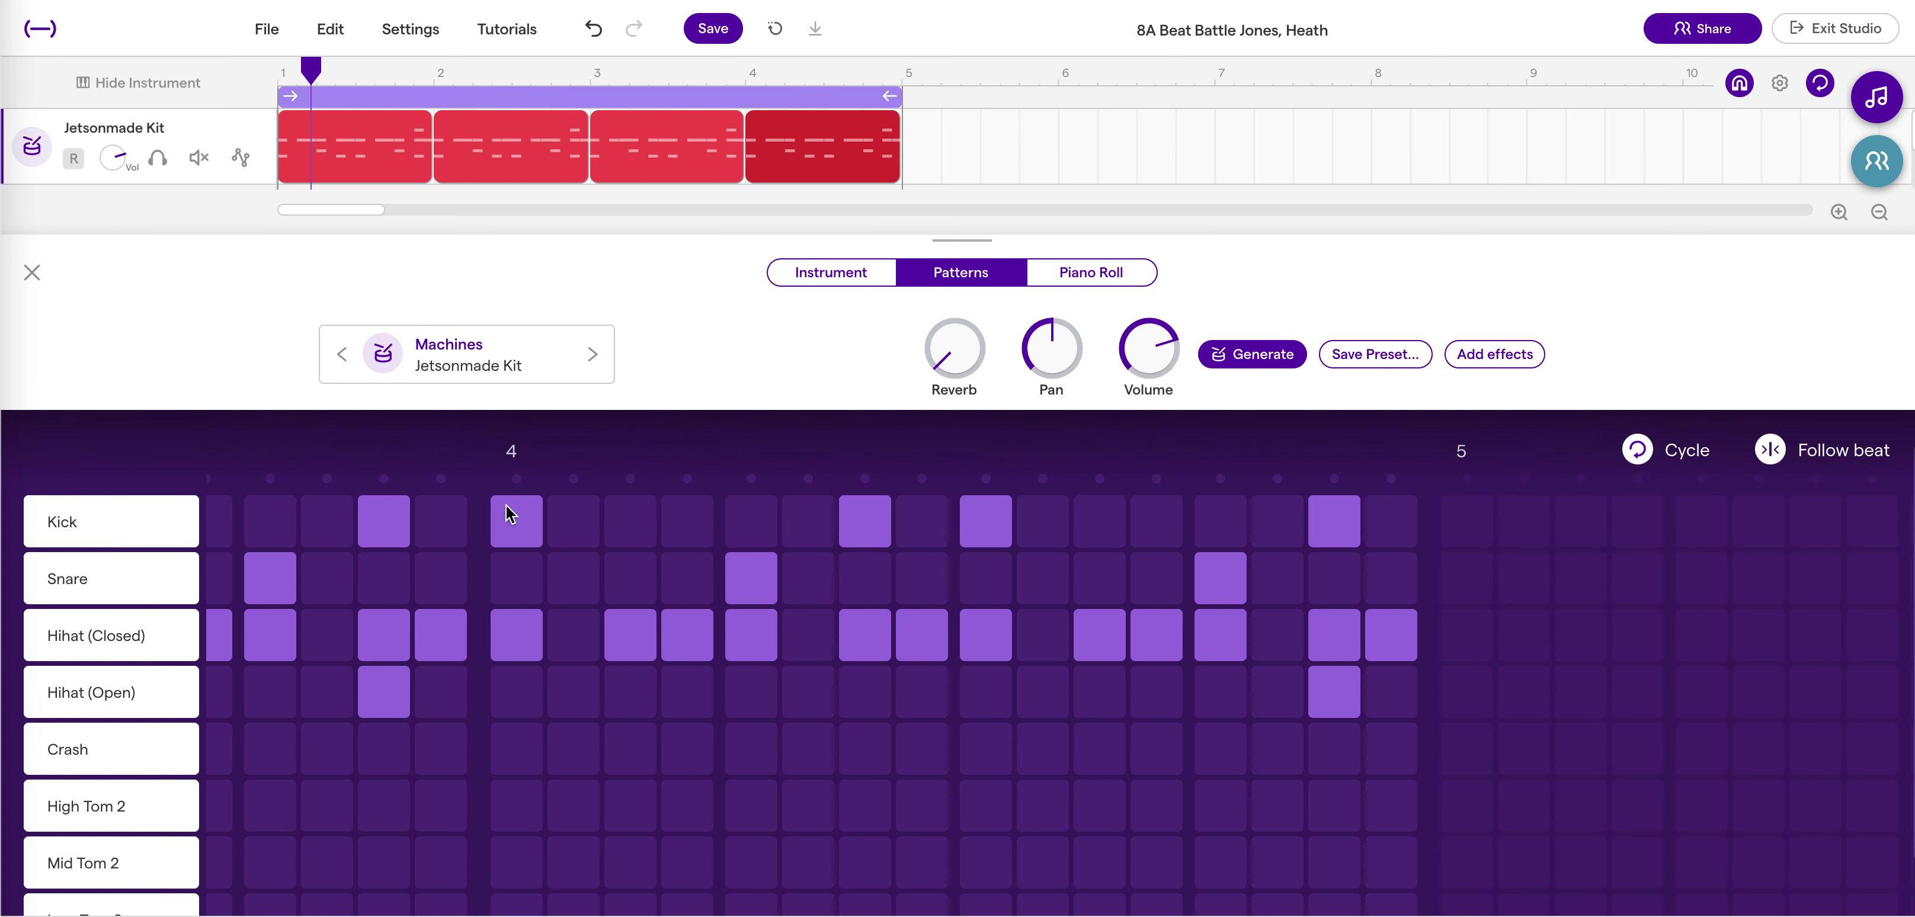
mouse_move(519, 514)
mouse_down()
mouse_move(521, 589)
mouse_move(642, 637)
mouse_move(748, 611)
mouse_move(867, 512)
mouse_move(872, 605)
mouse_move(970, 628)
mouse_move(989, 541)
mouse_move(1142, 649)
mouse_move(1227, 569)
mouse_move(1338, 520)
mouse_move(1338, 661)
mouse_move(1363, 654)
mouse_up()
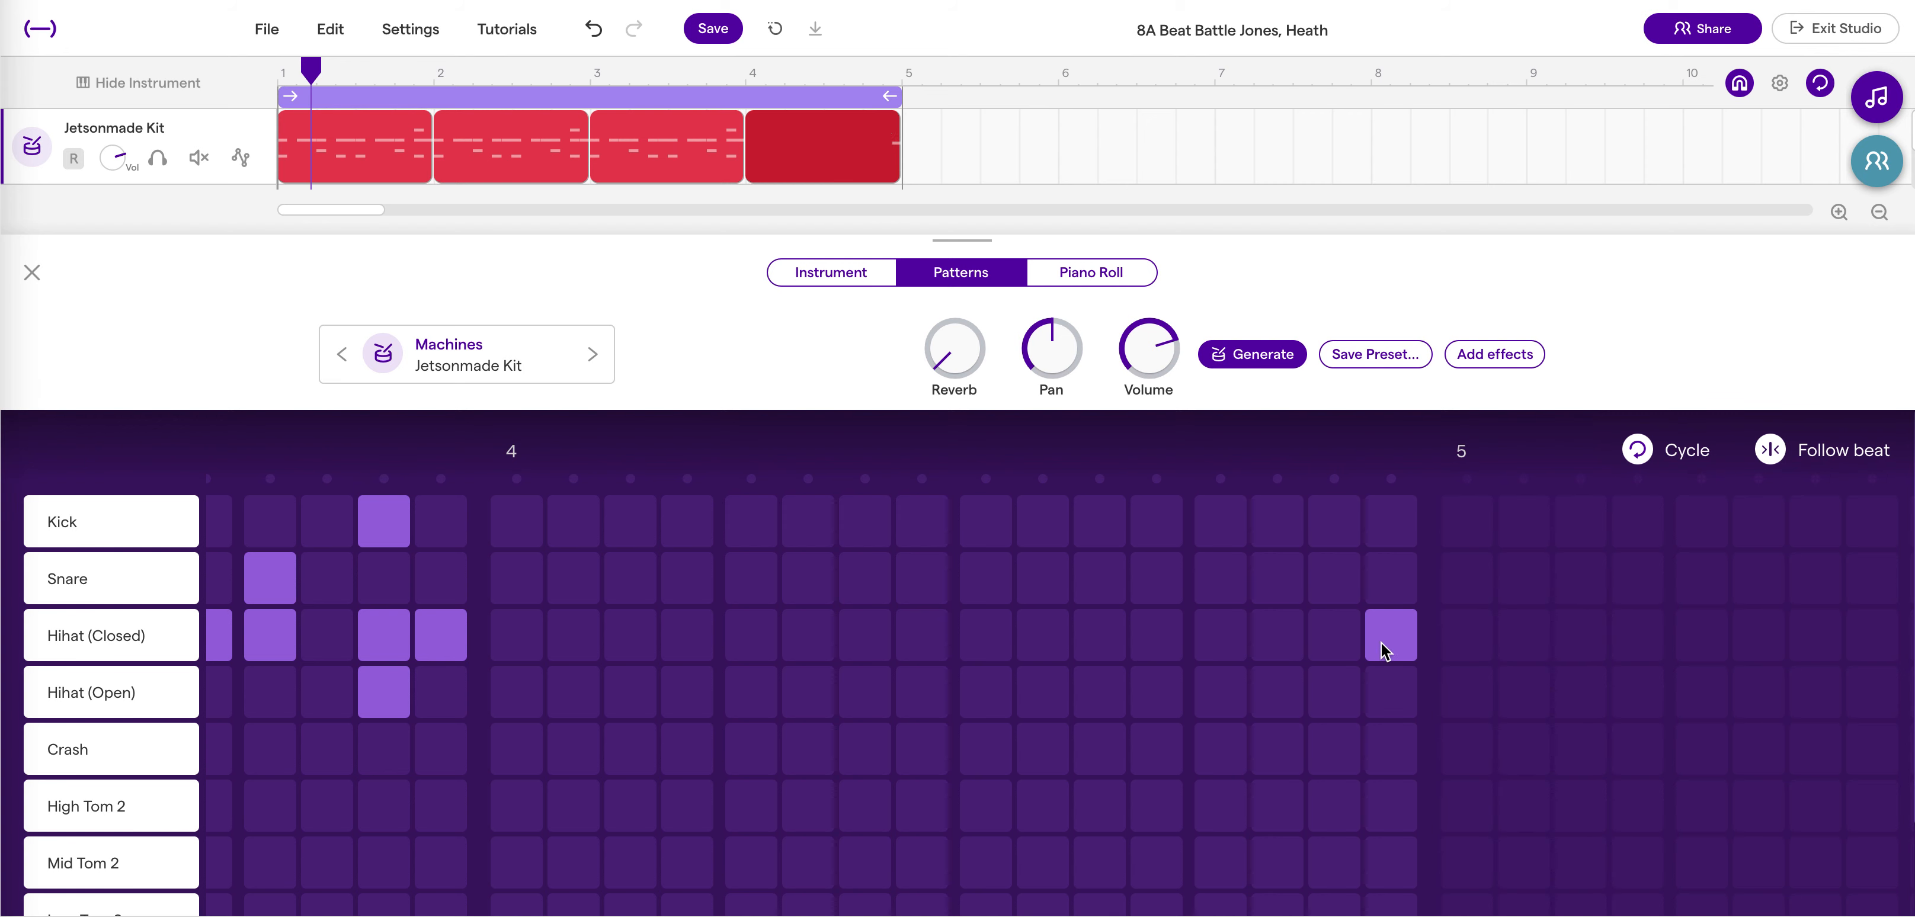
click(1381, 641)
Program a bar 4 tom fill: High Tom 2 on steps 1–3 and 11, Mid Tom 2 on 4–6, 10 and 12, Low Tom 2 on 7–9.
scroll(699, 713, down, 2)
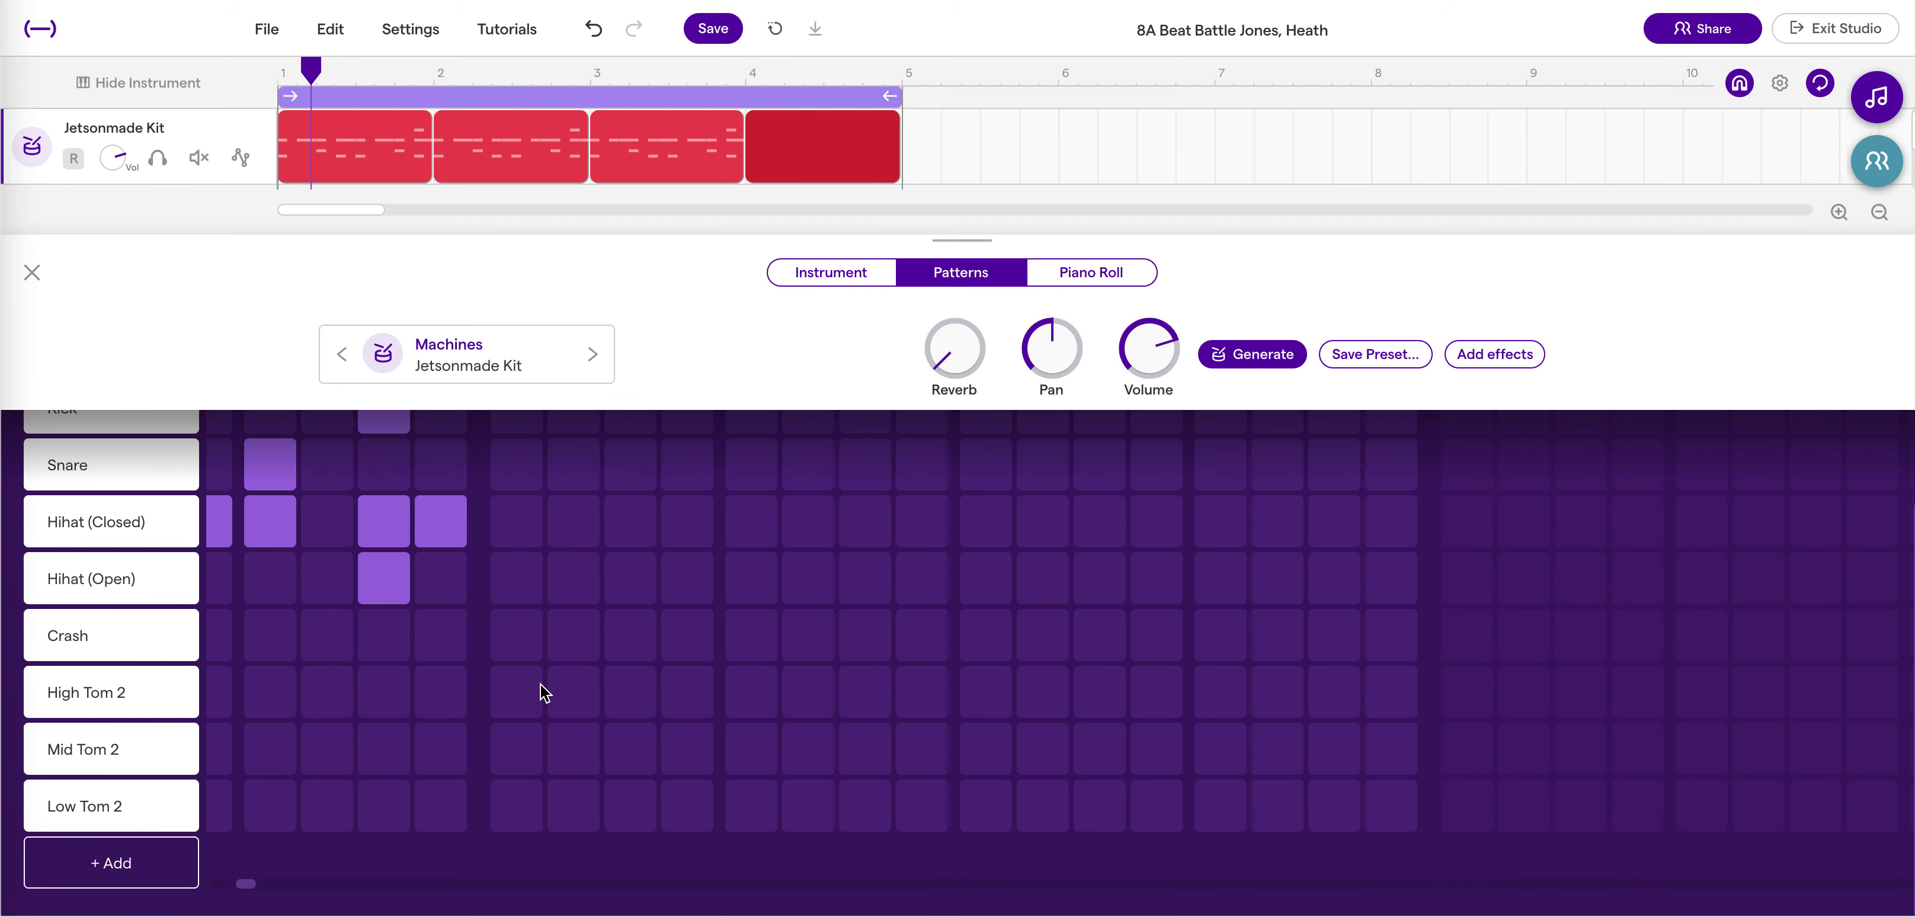
drag(511, 693, 633, 704)
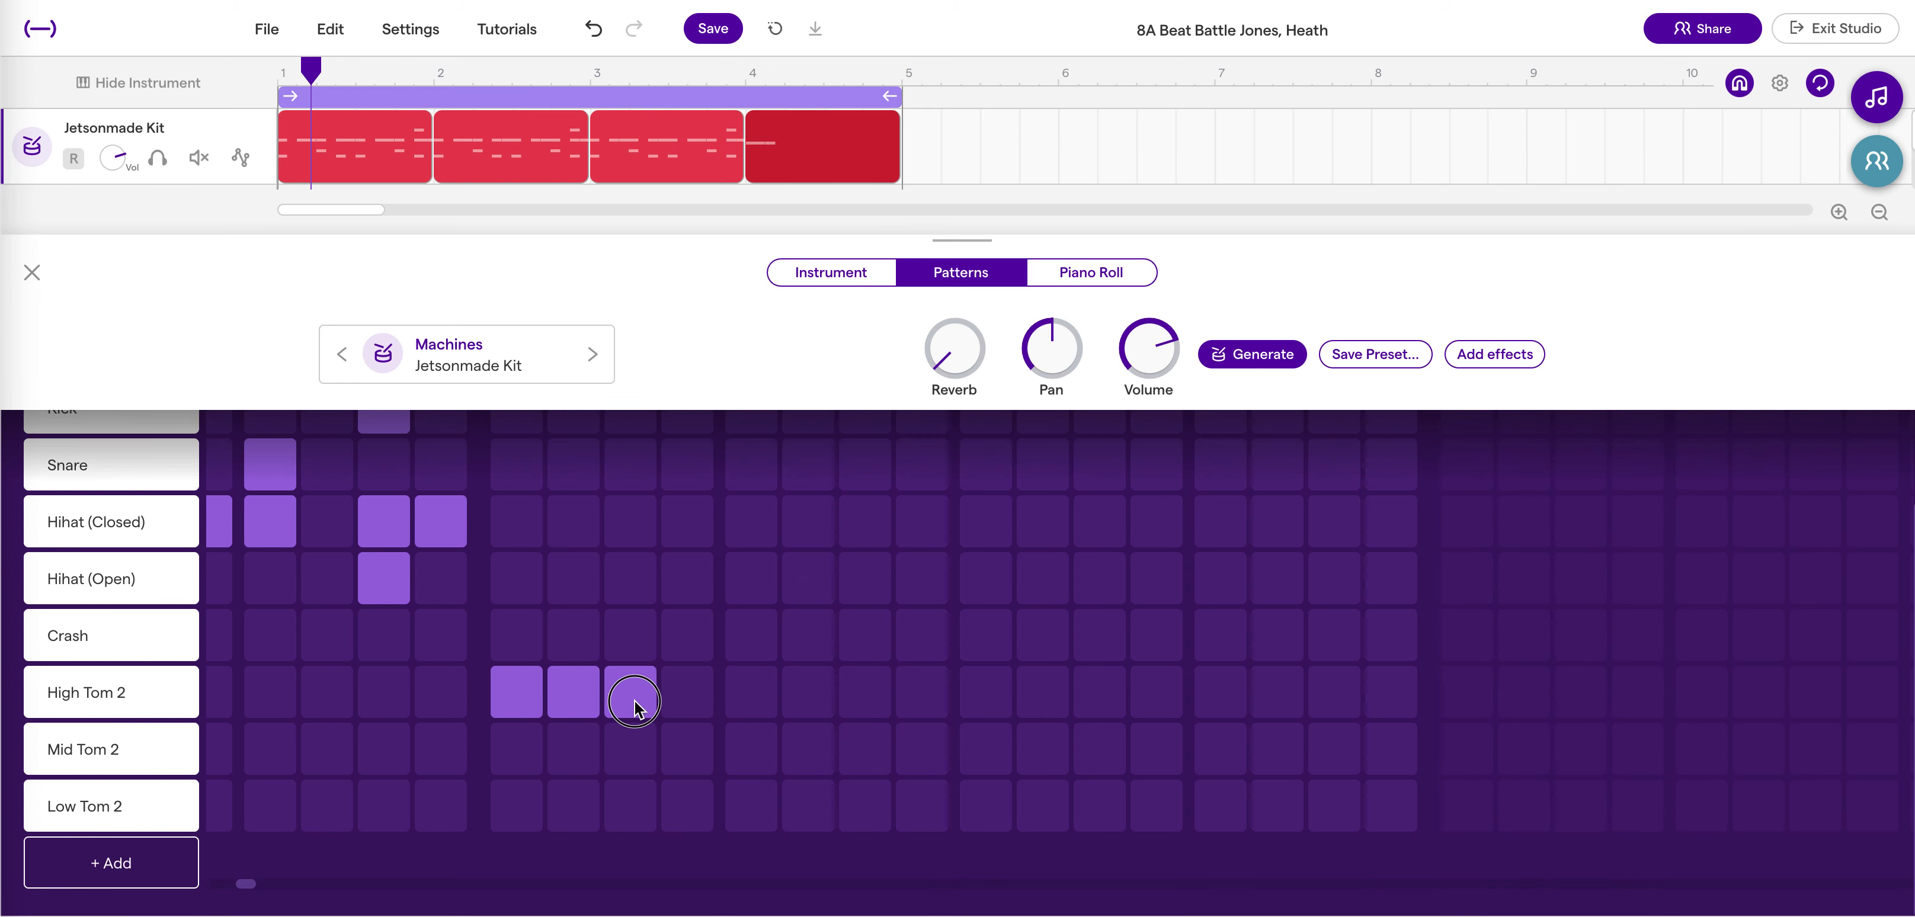
click(703, 754)
drag(704, 756, 995, 811)
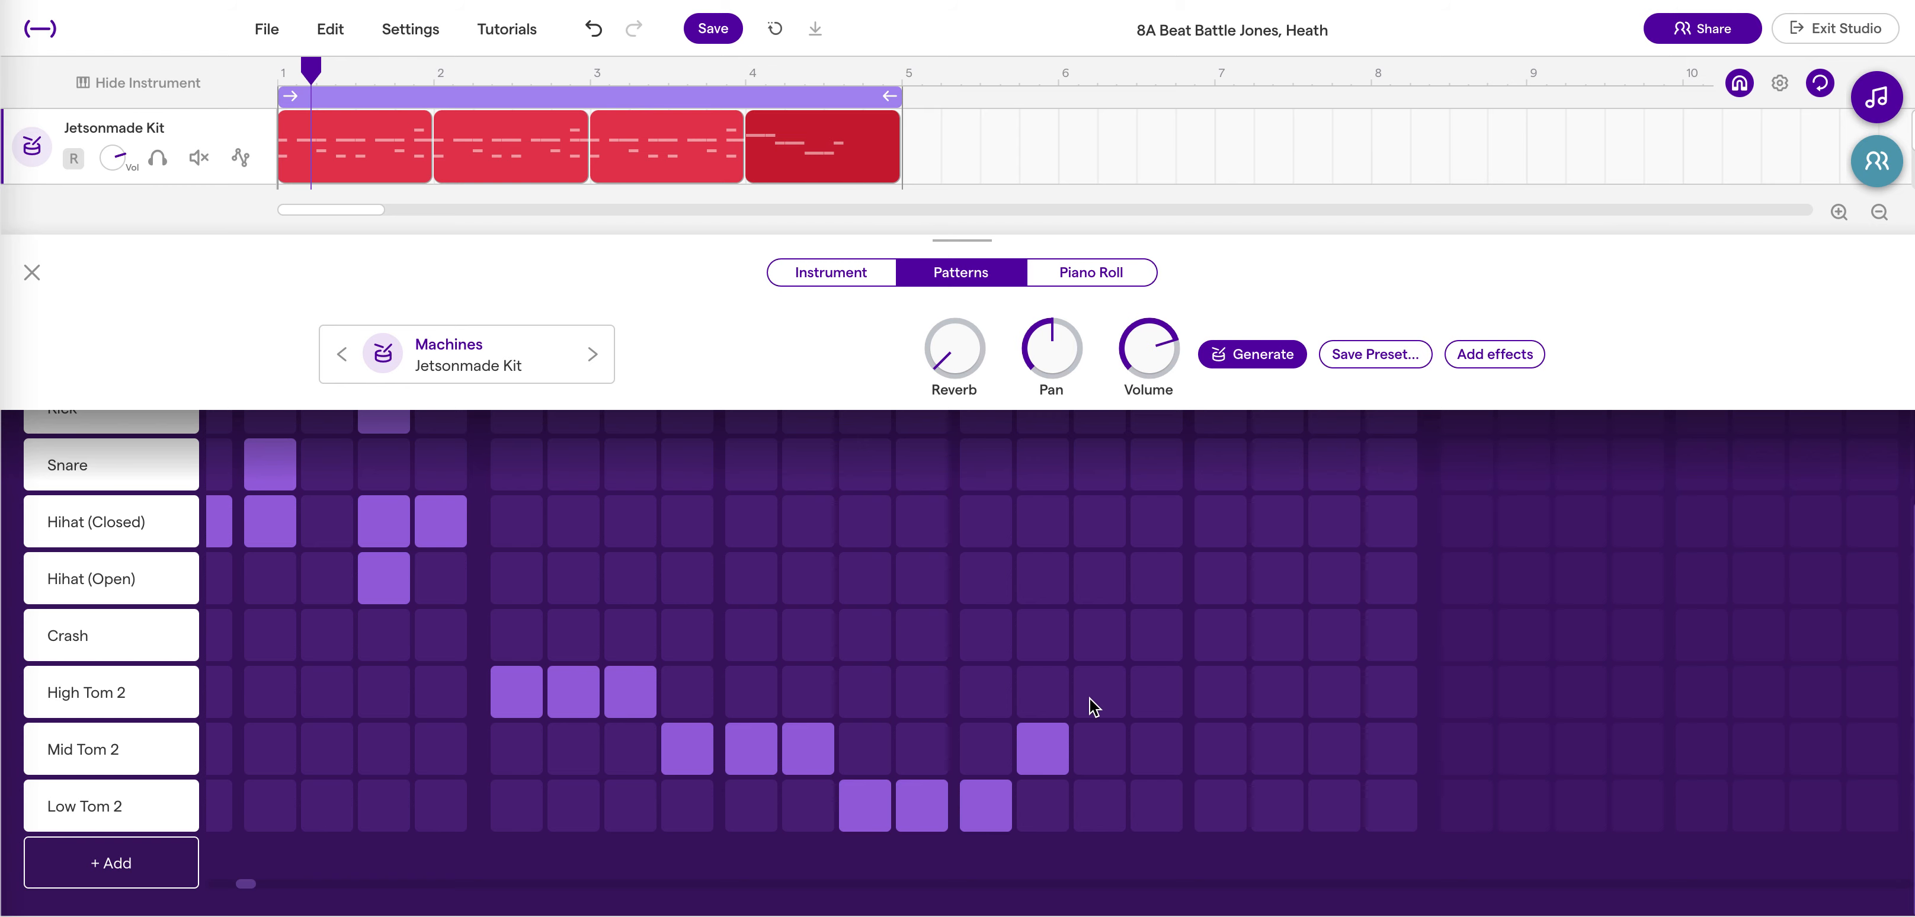
click(1152, 753)
Add snare hits on the last four steps of bar 4.
scroll(1148, 758, up, 2)
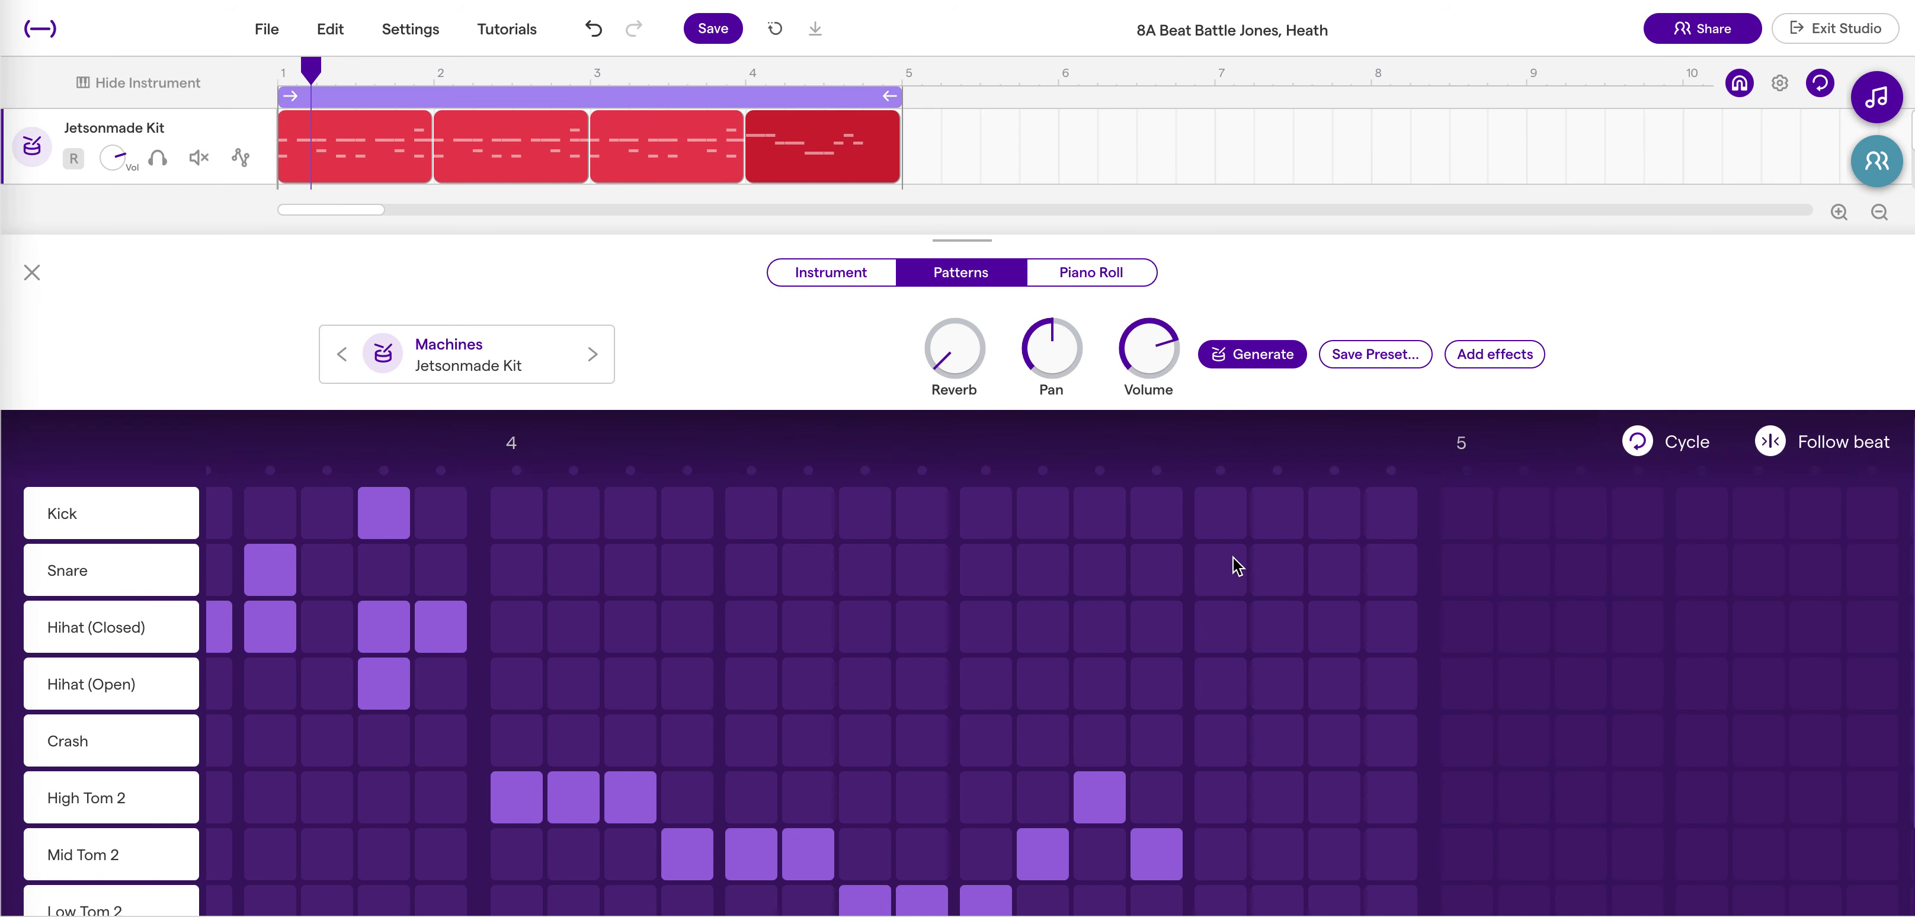
drag(1235, 565, 1393, 569)
scroll(1086, 519, down, 2)
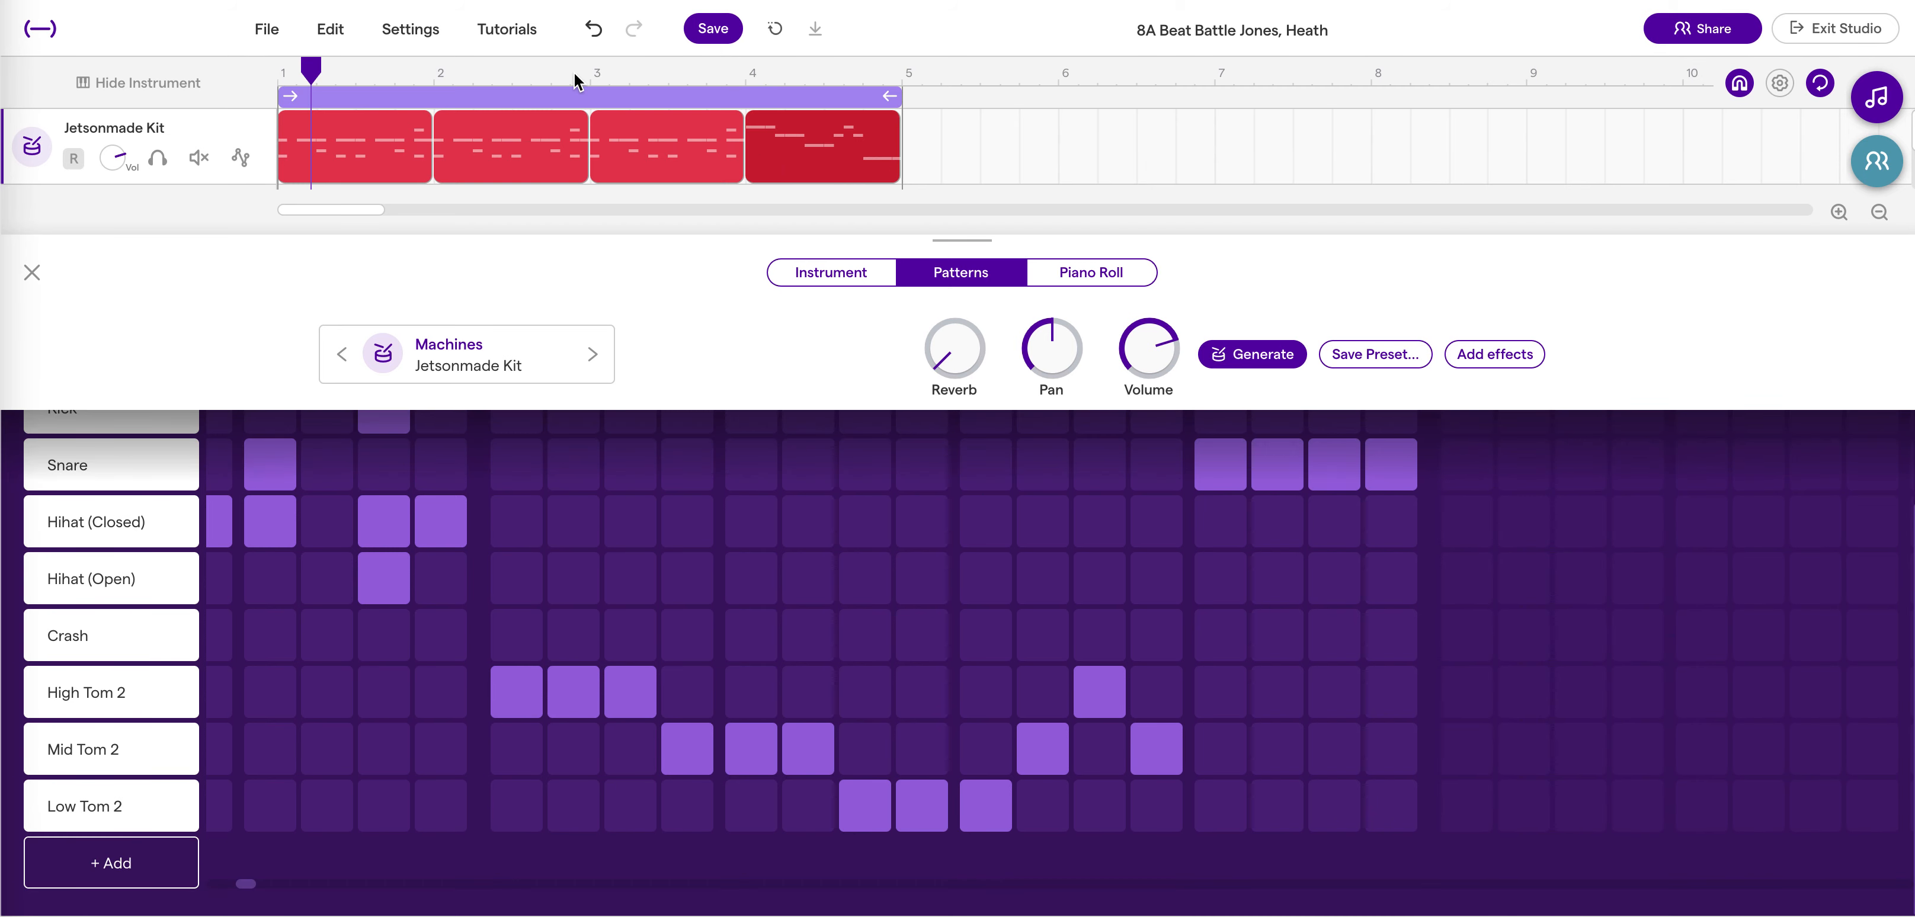
Play the beat from bar 3 to hear the new fill in bar 4.
click(592, 75)
key(space)
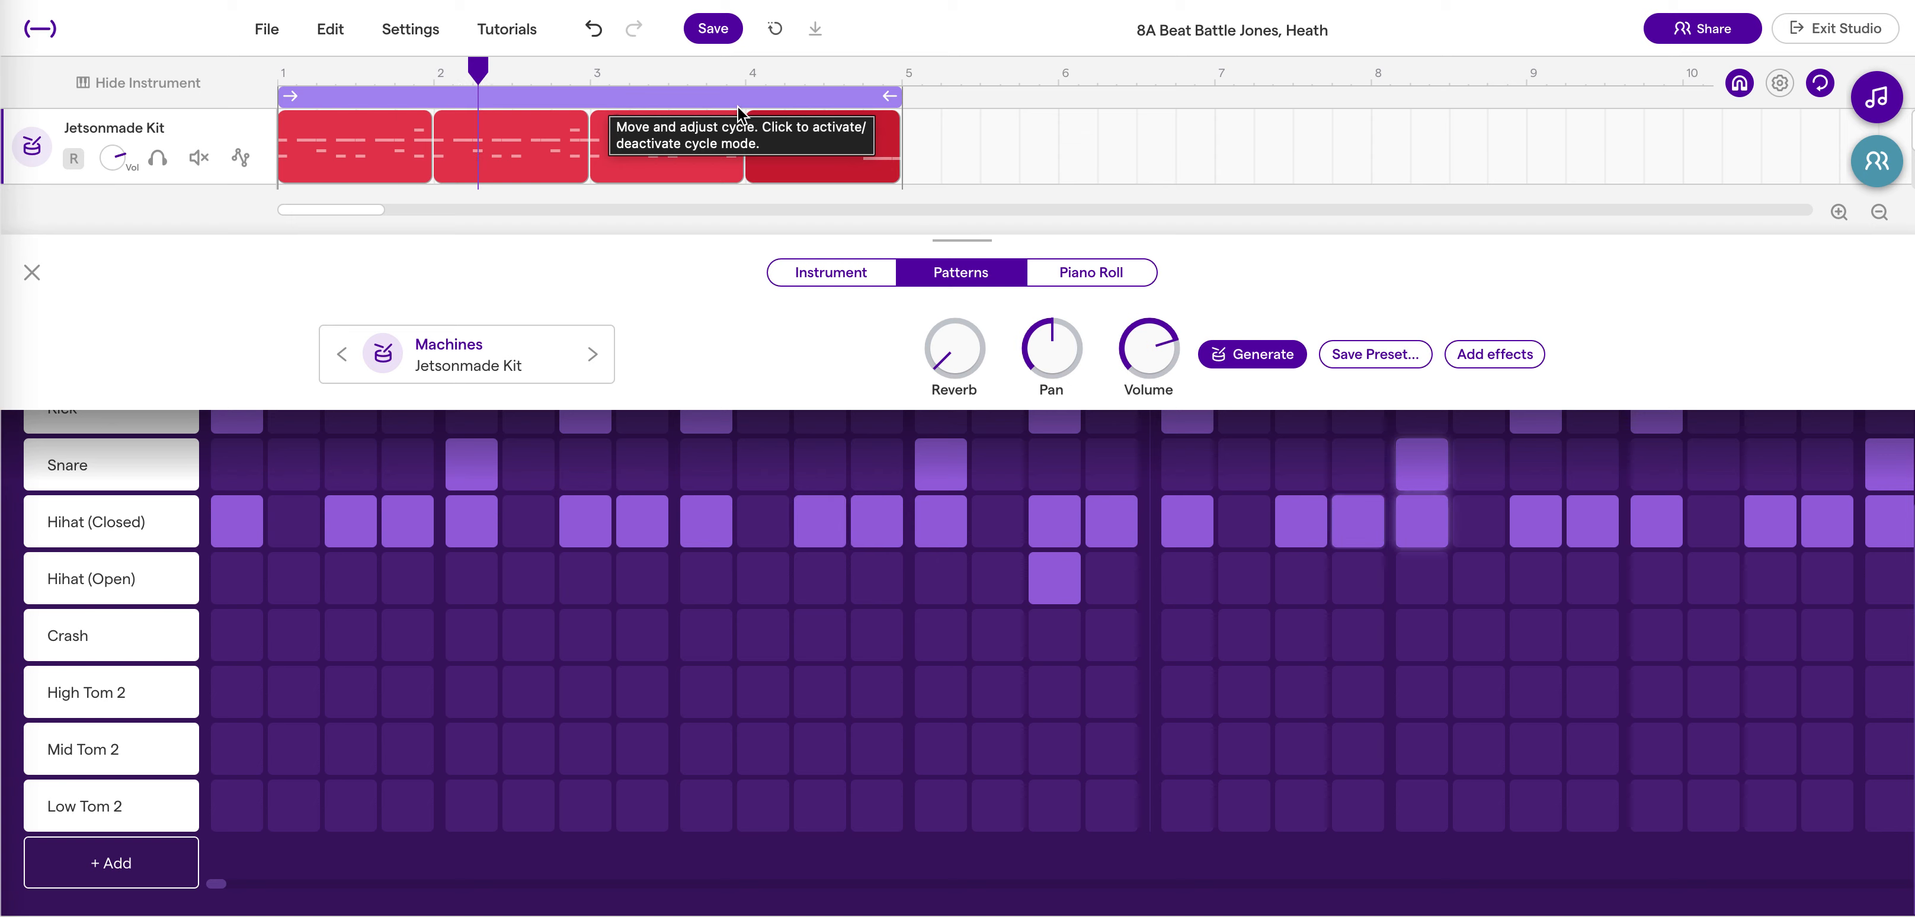
mouse_move(827, 141)
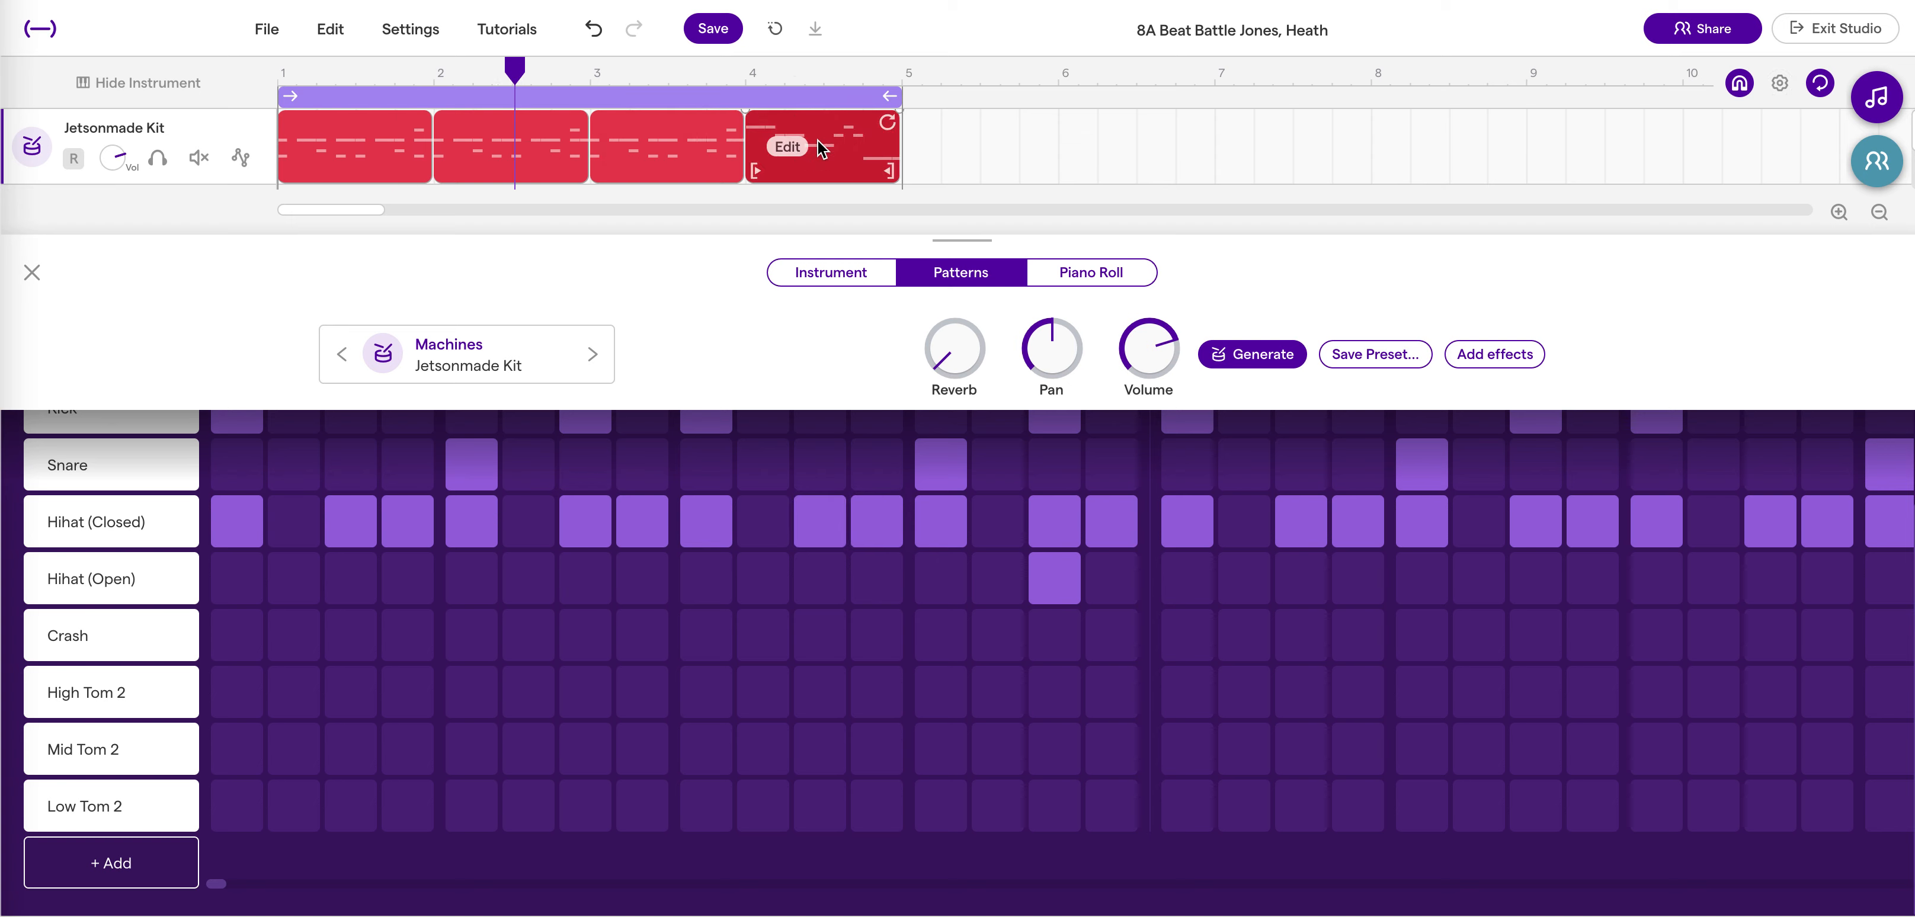
Return to bar 4 and change the three tom rows to High Tom, Mid Tom and Low Tom.
click(754, 75)
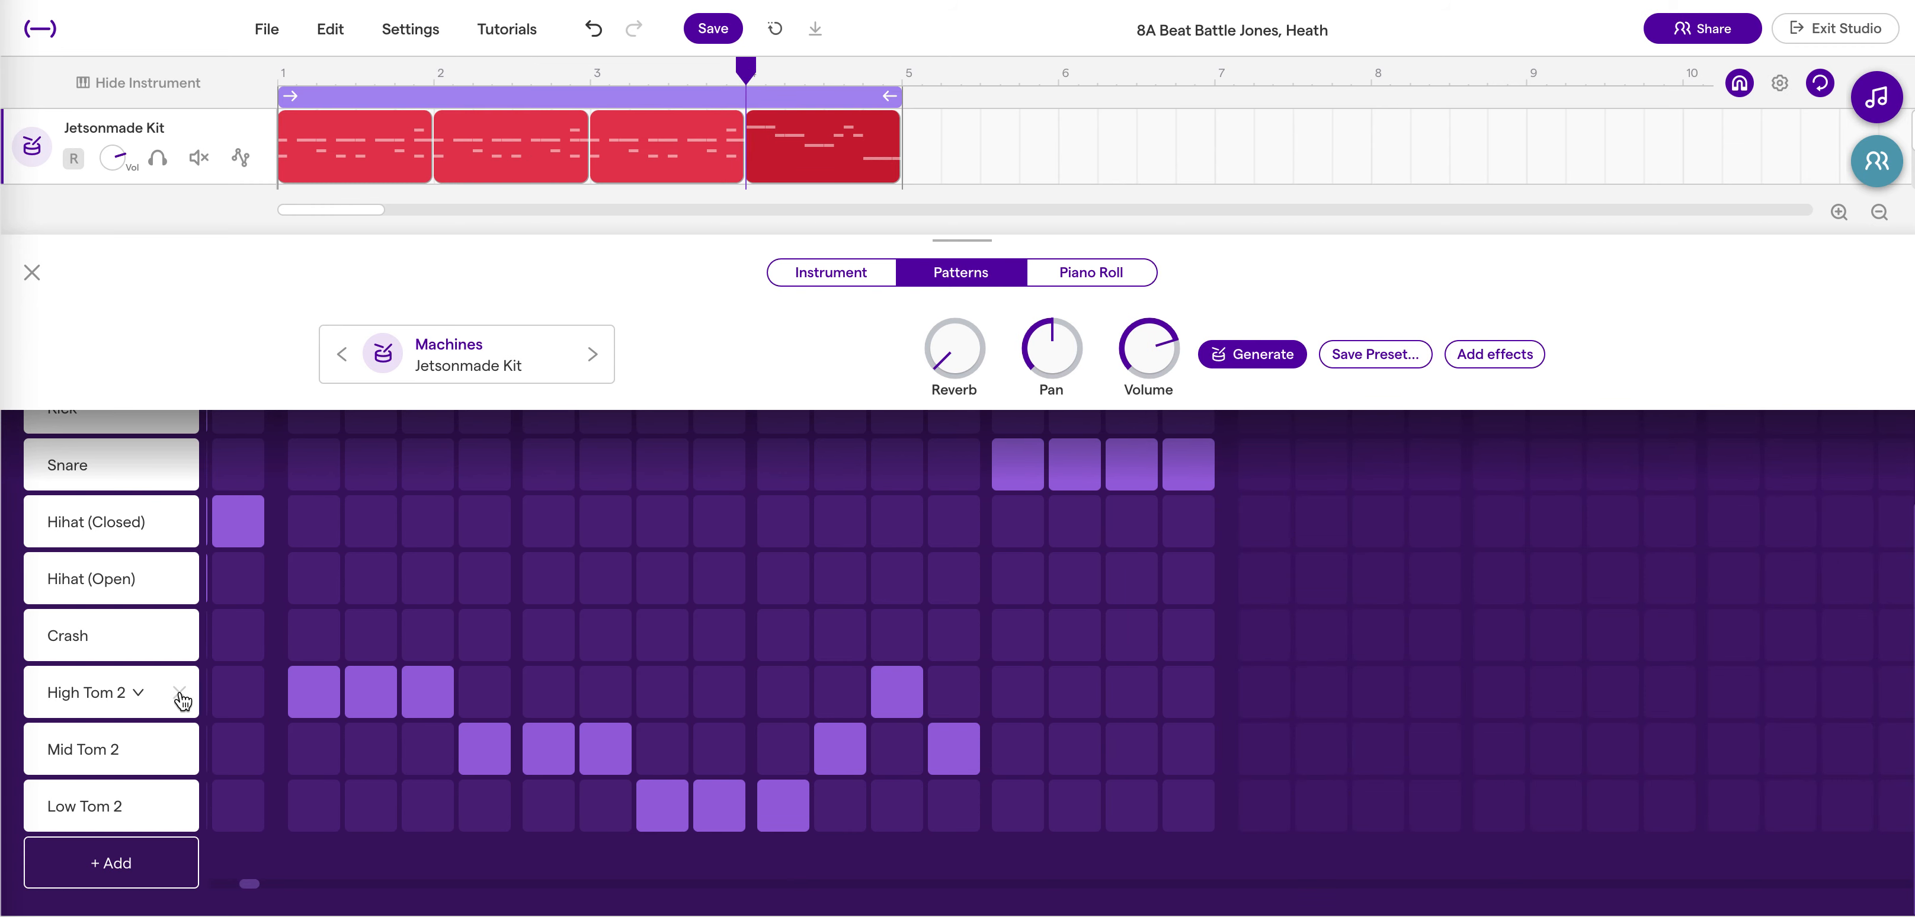
click(145, 700)
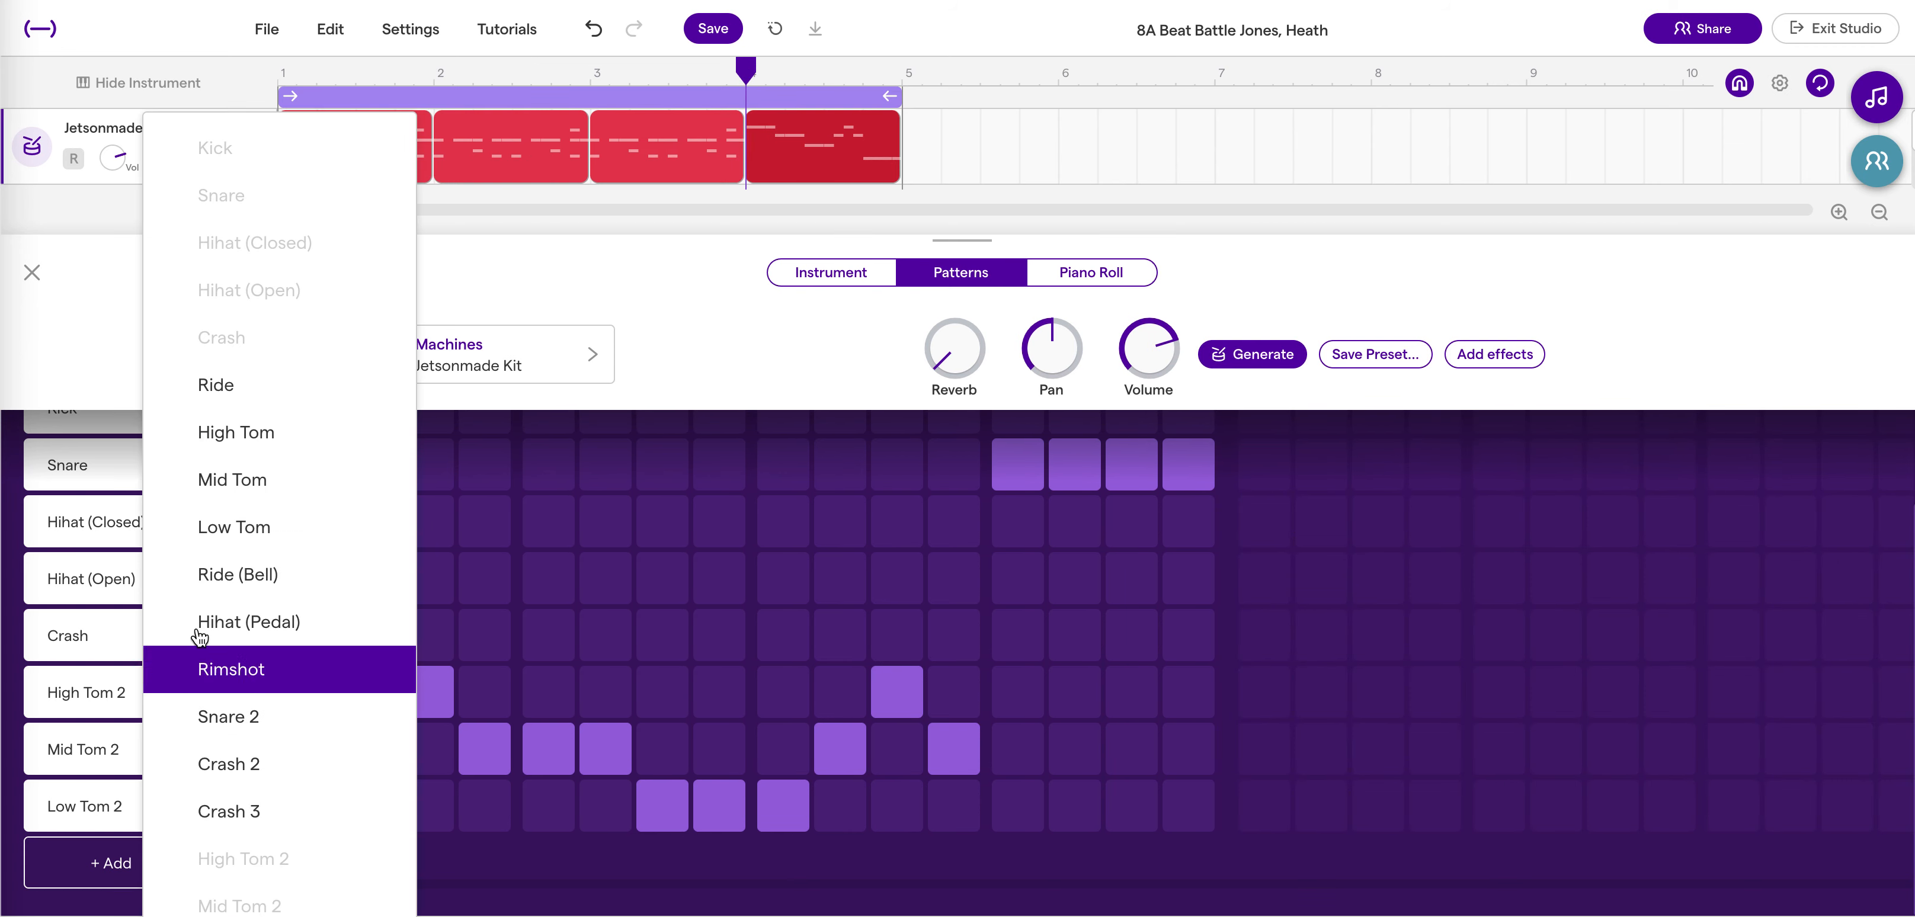
click(269, 429)
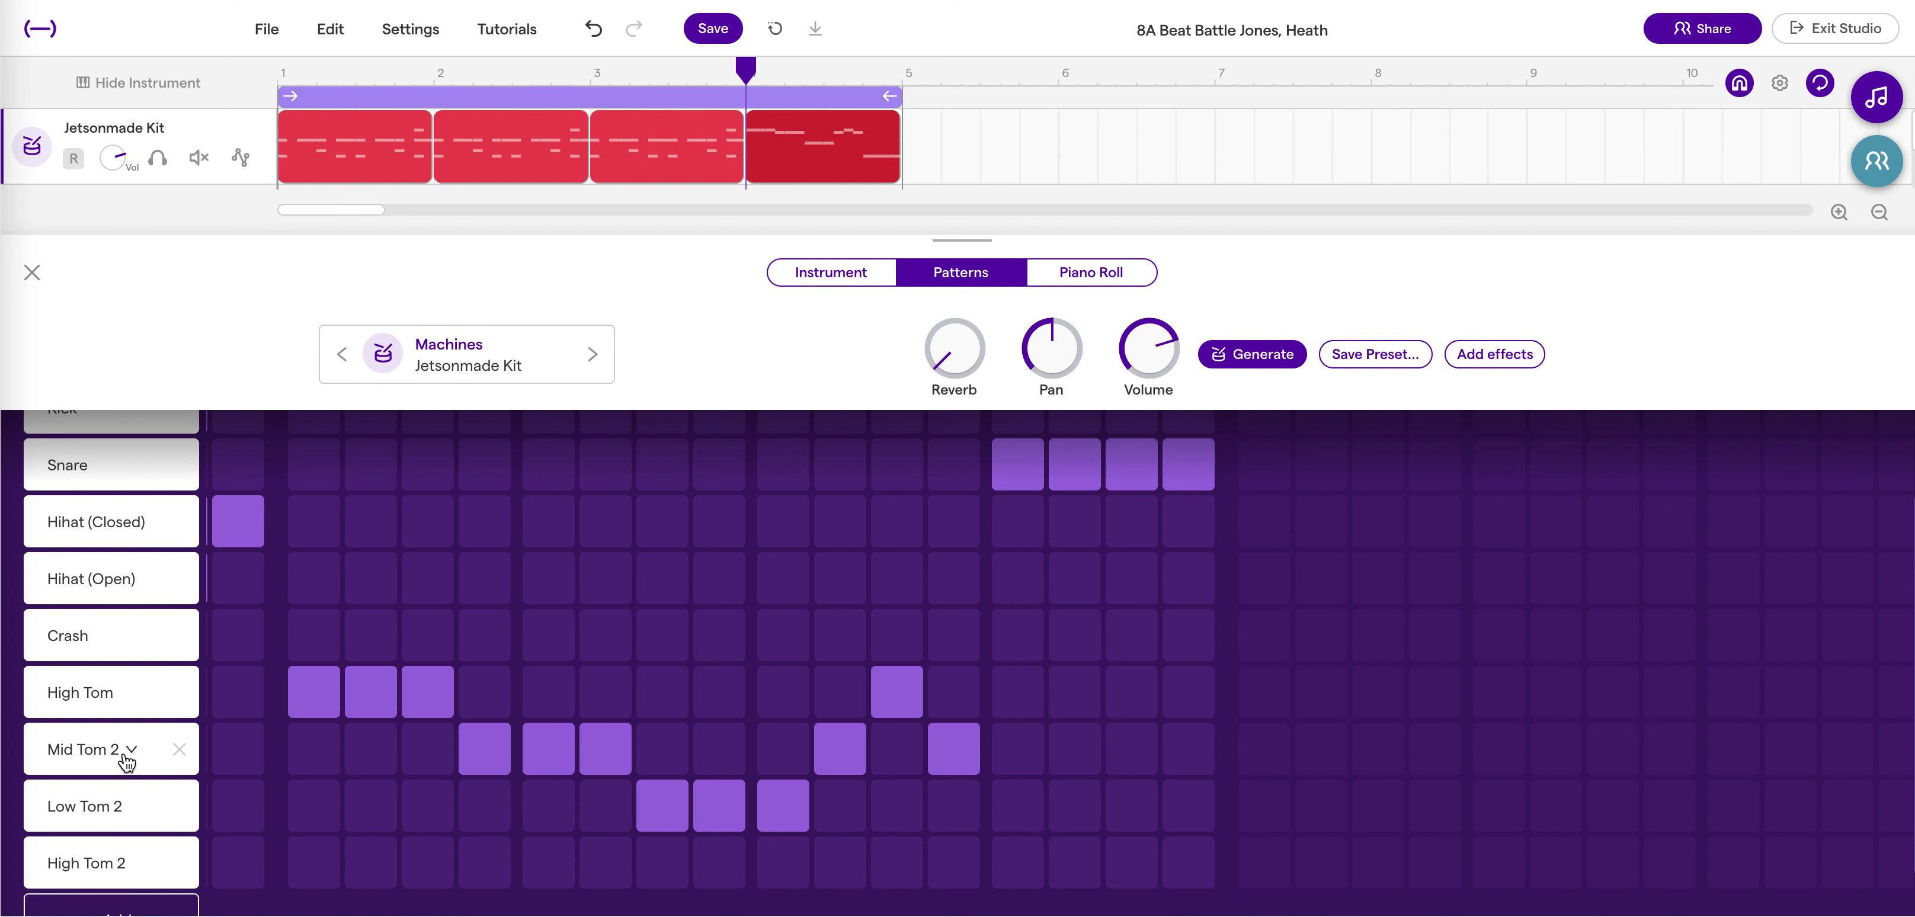
click(131, 752)
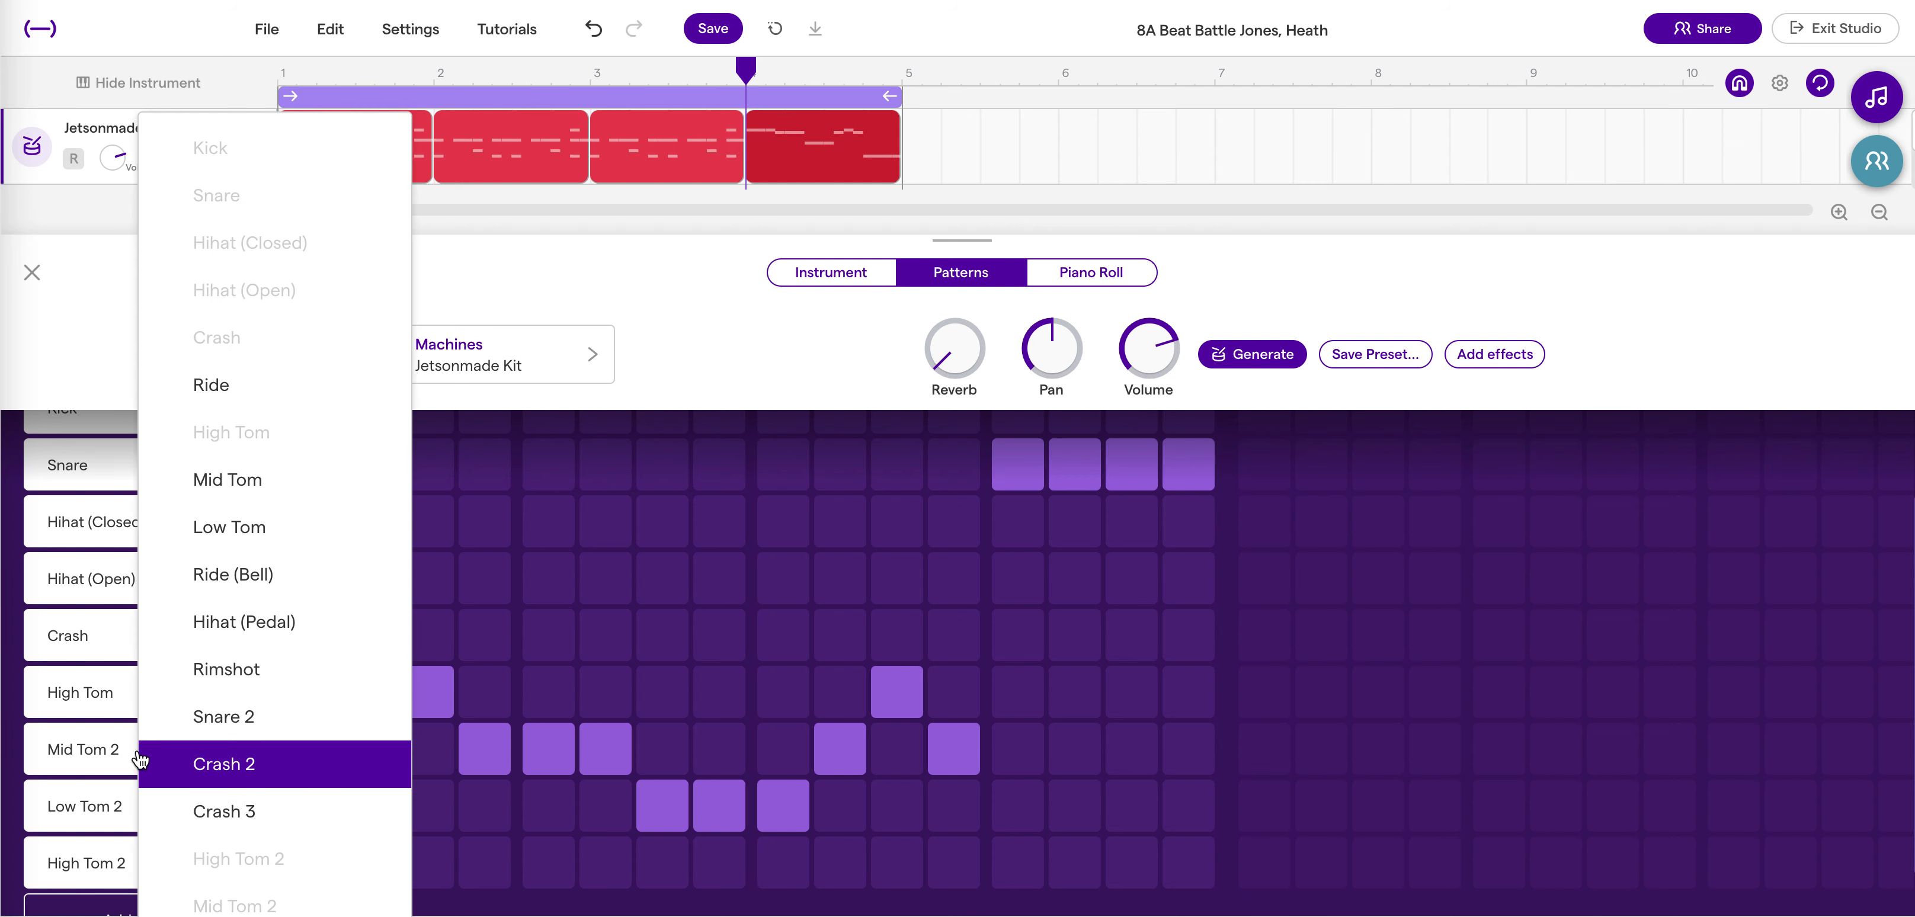
click(216, 482)
scroll(149, 873, down, 1)
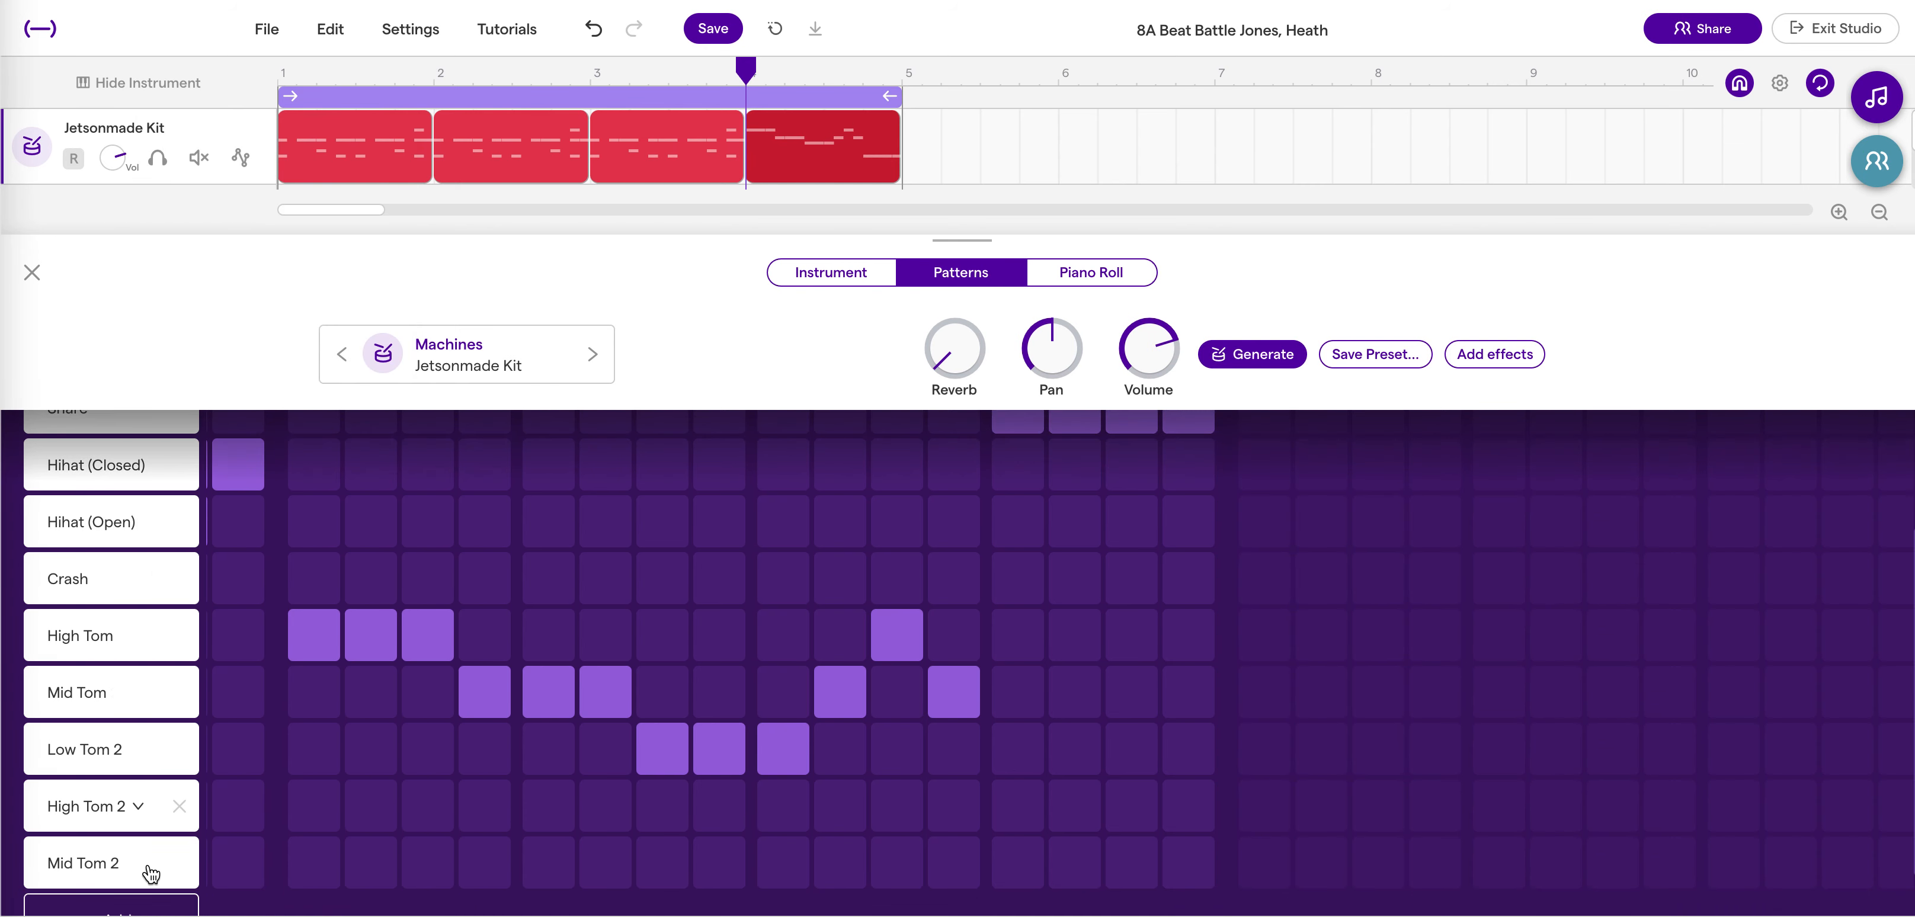
click(140, 753)
click(214, 550)
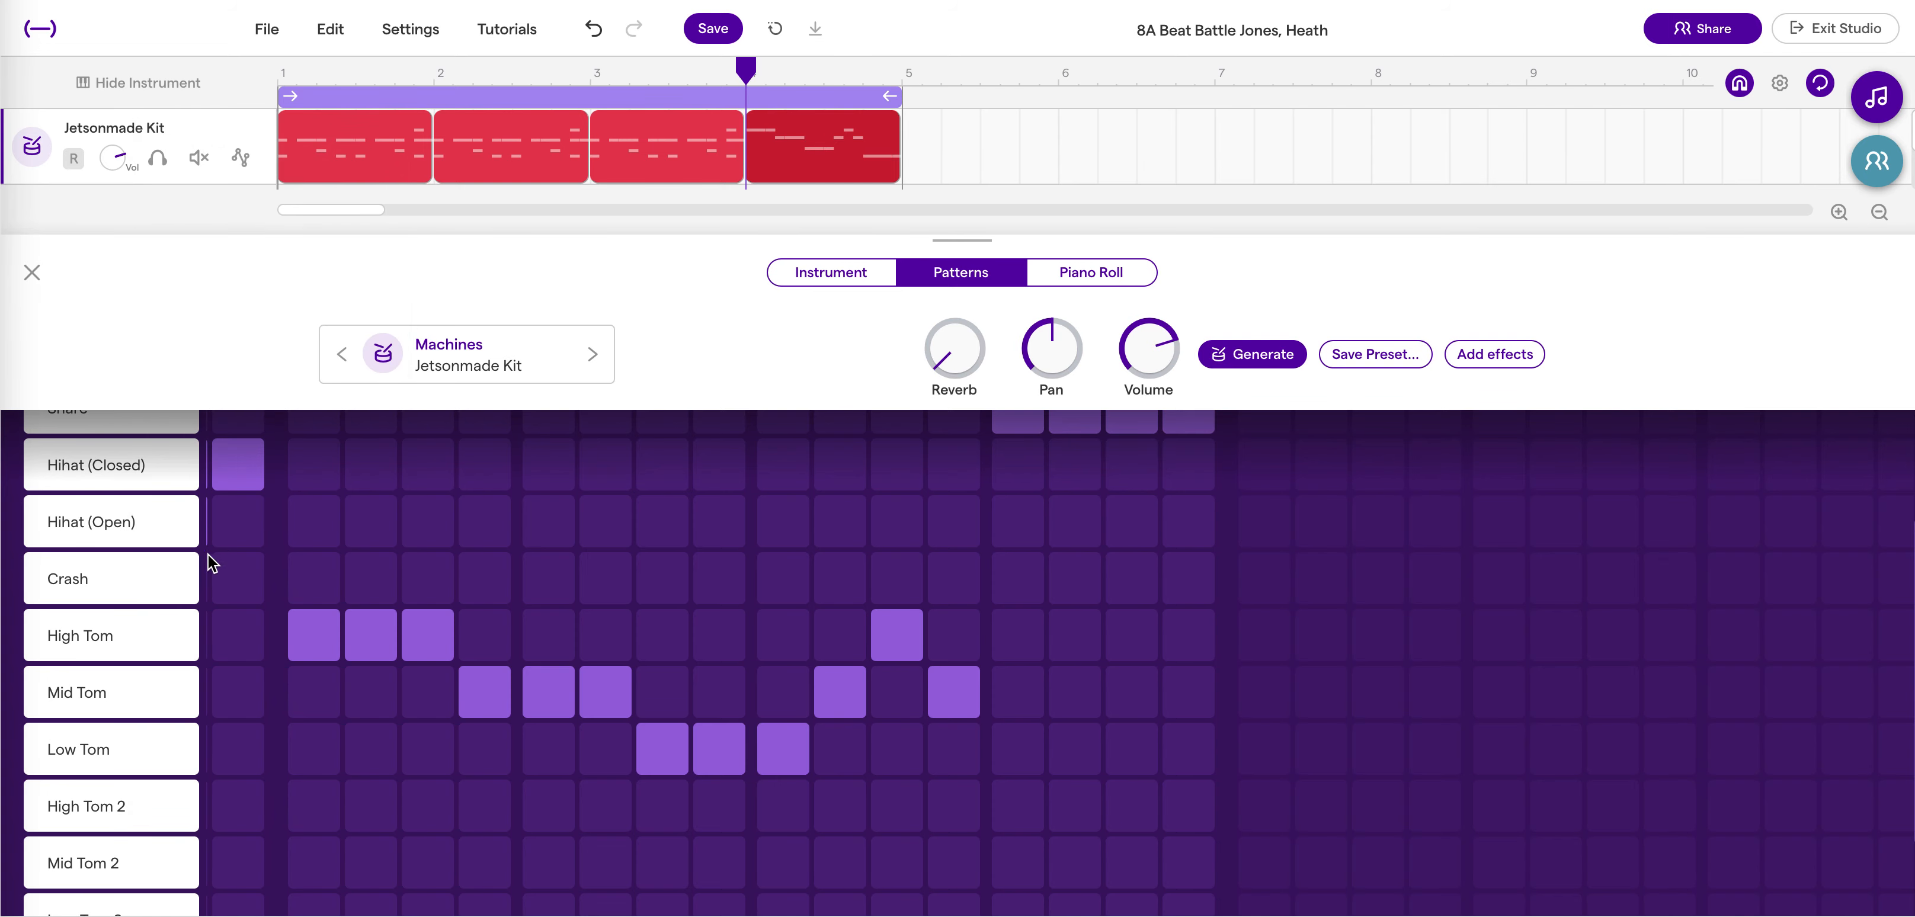
Delete the empty High Tom 2, Mid Tom 2 and Low Tom 2 rows.
scroll(178, 706, down, 2)
click(179, 693)
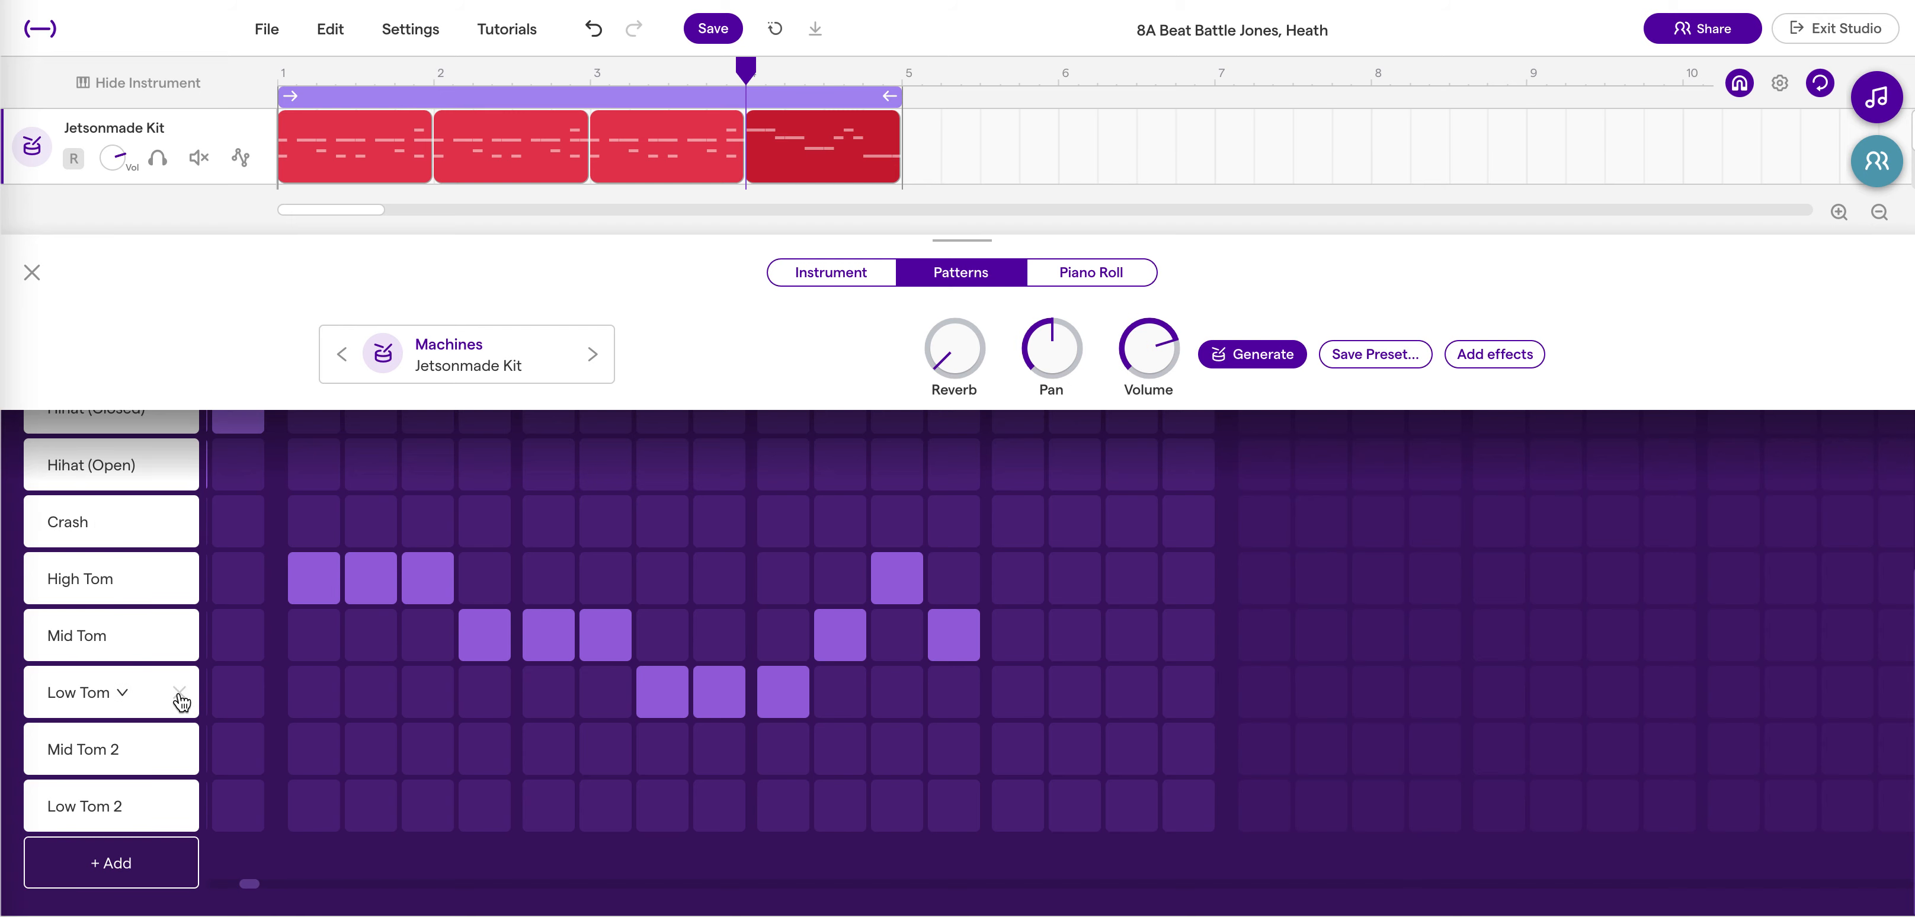
click(181, 753)
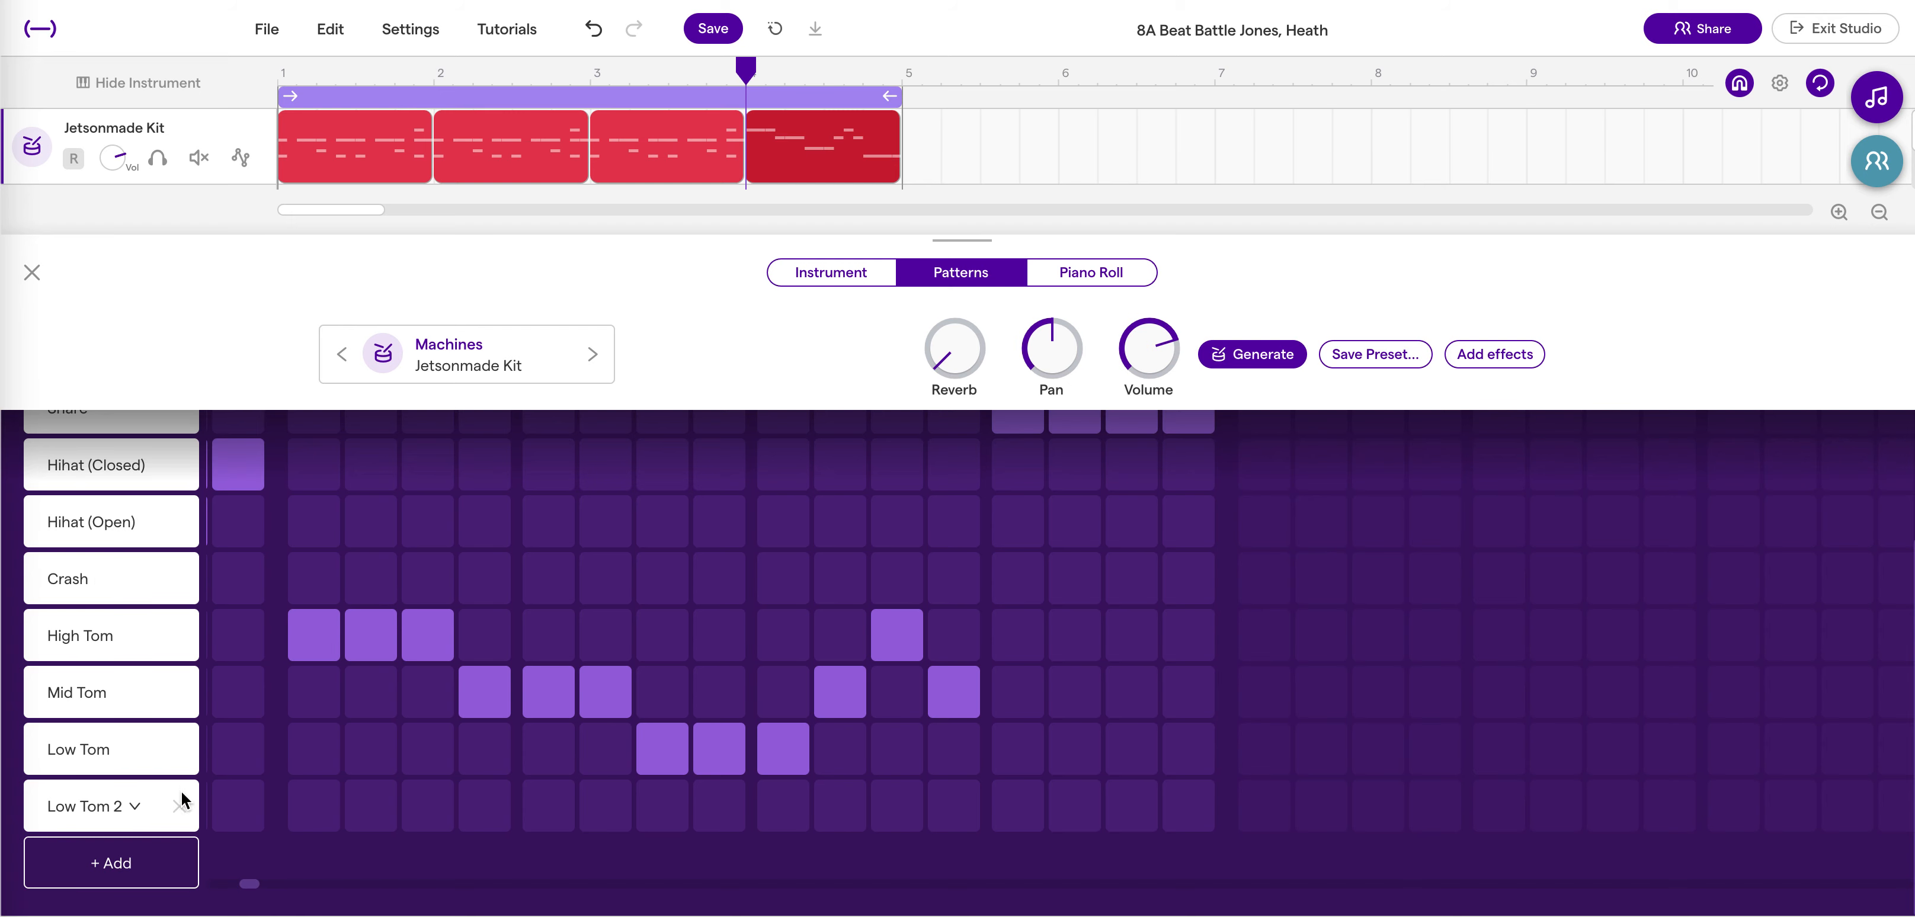
click(181, 808)
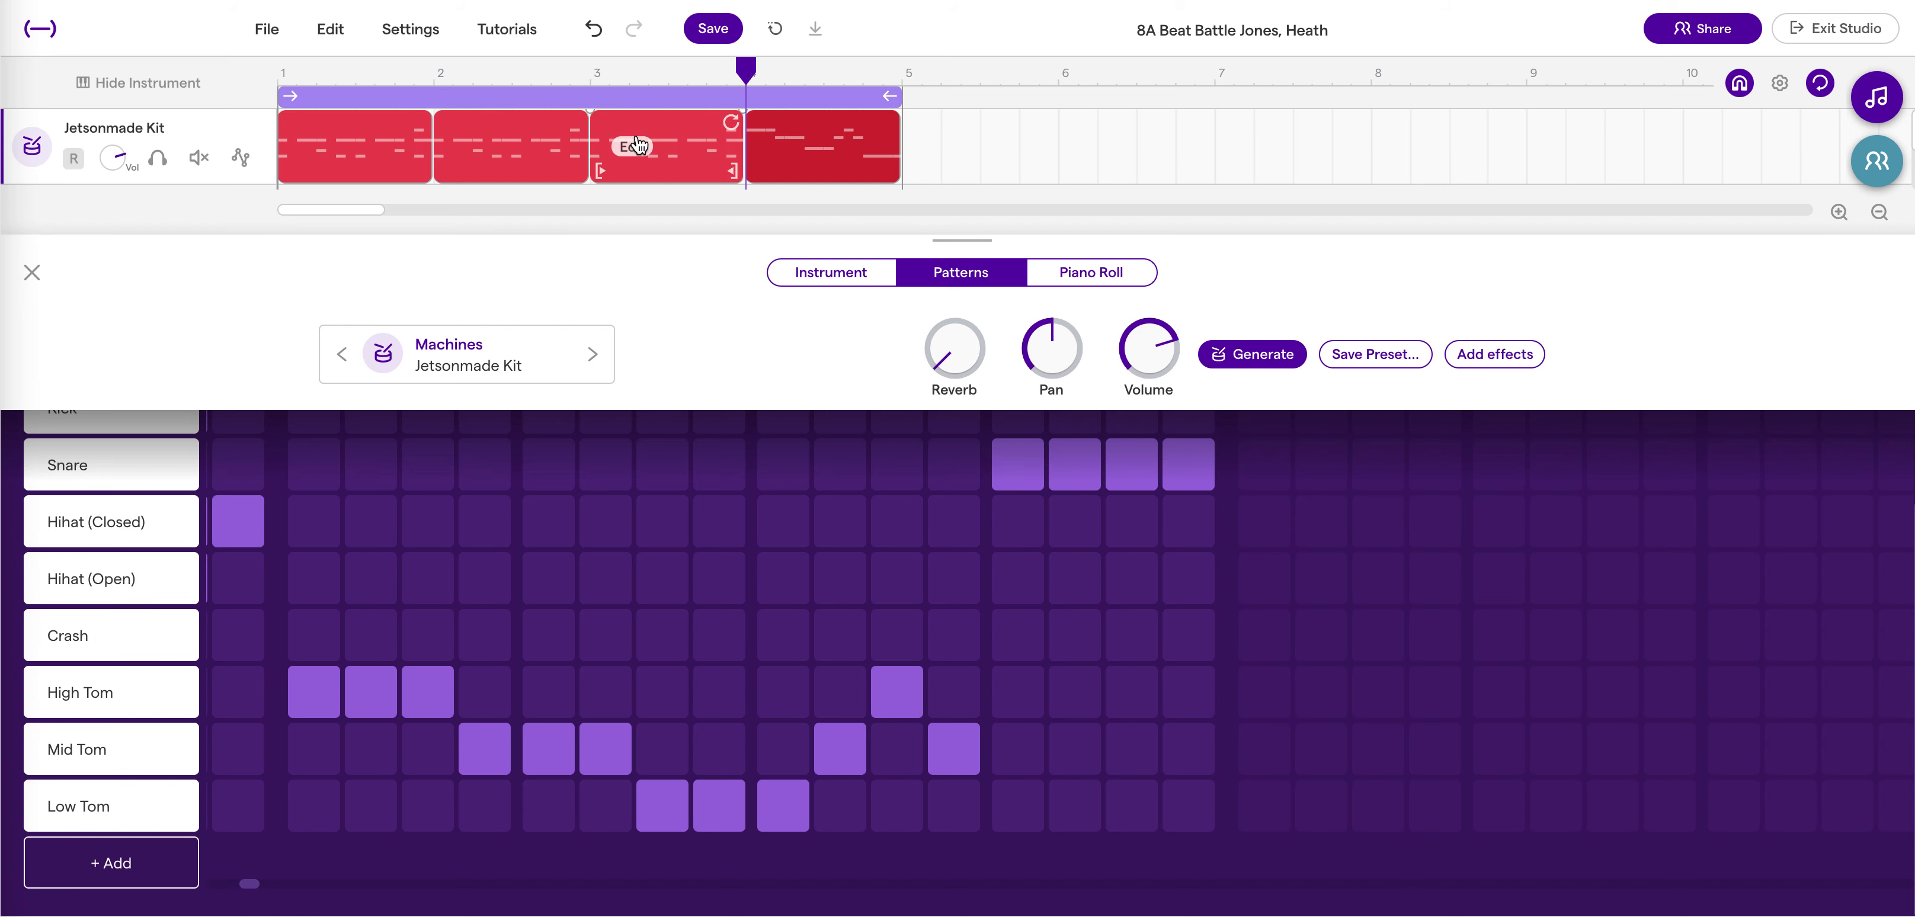
Play the beat from bar 3 to hear the fill with the replaced tom sounds.
click(590, 79)
key(space)
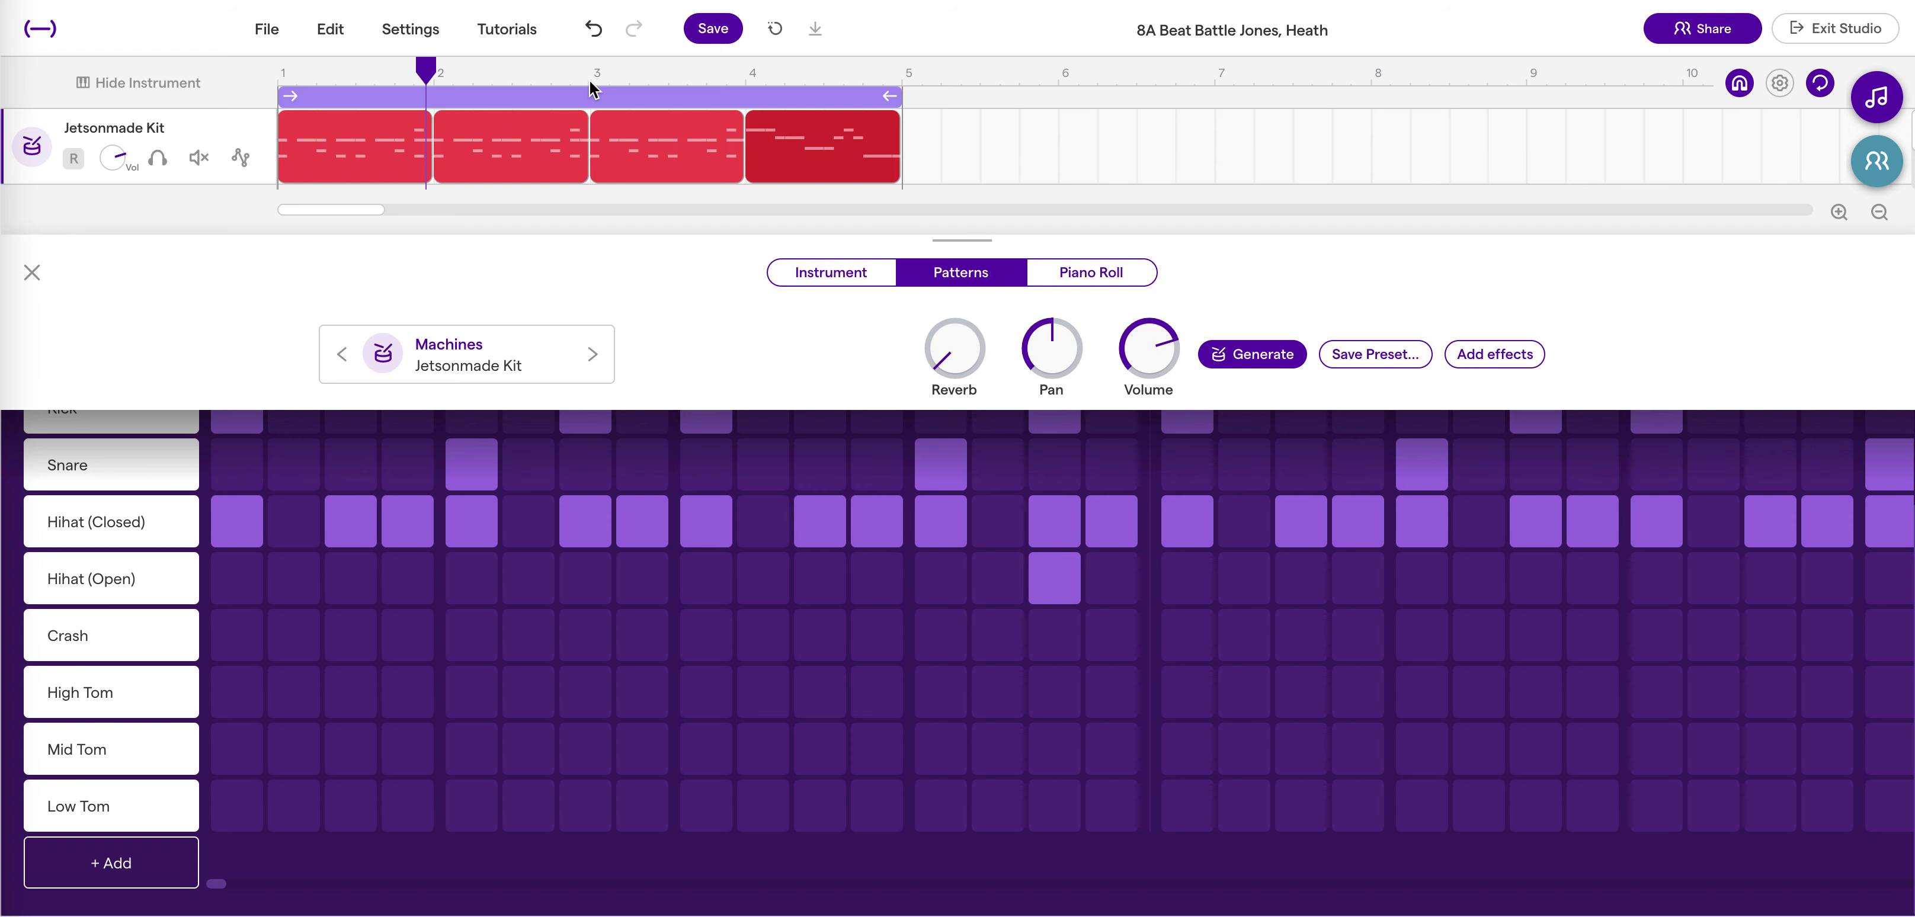
Close the pattern editor, save the project and return the playhead to the start.
click(32, 272)
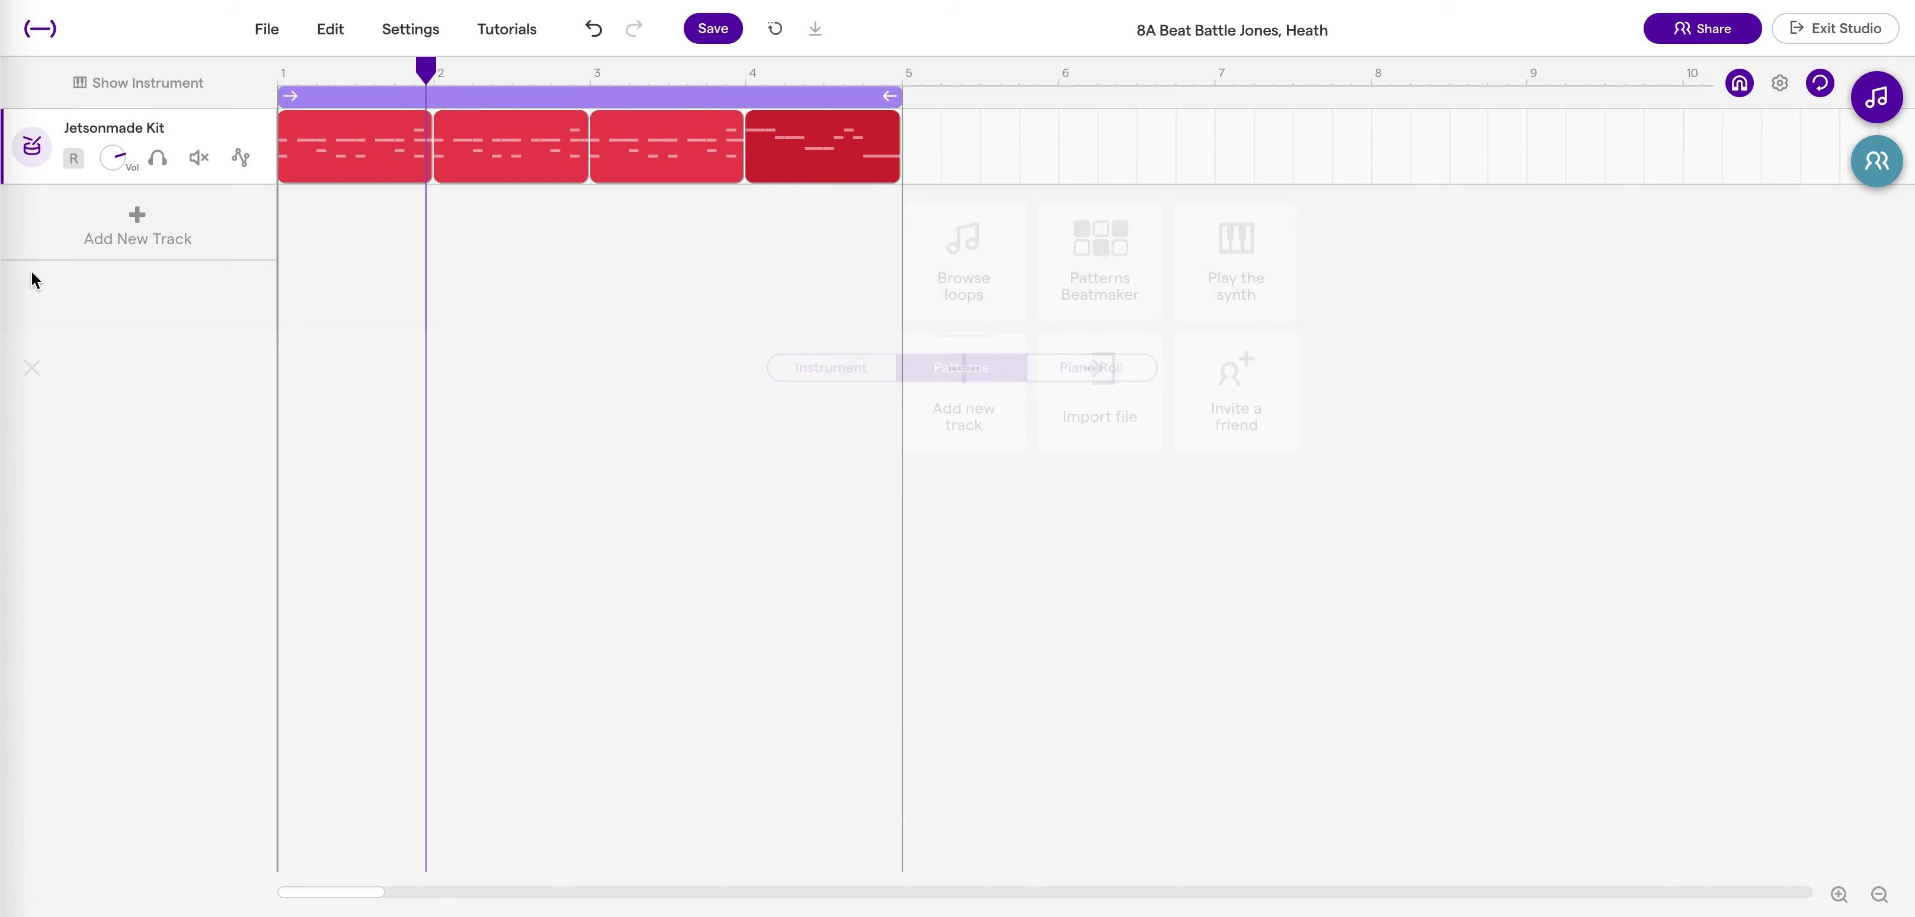
click(712, 29)
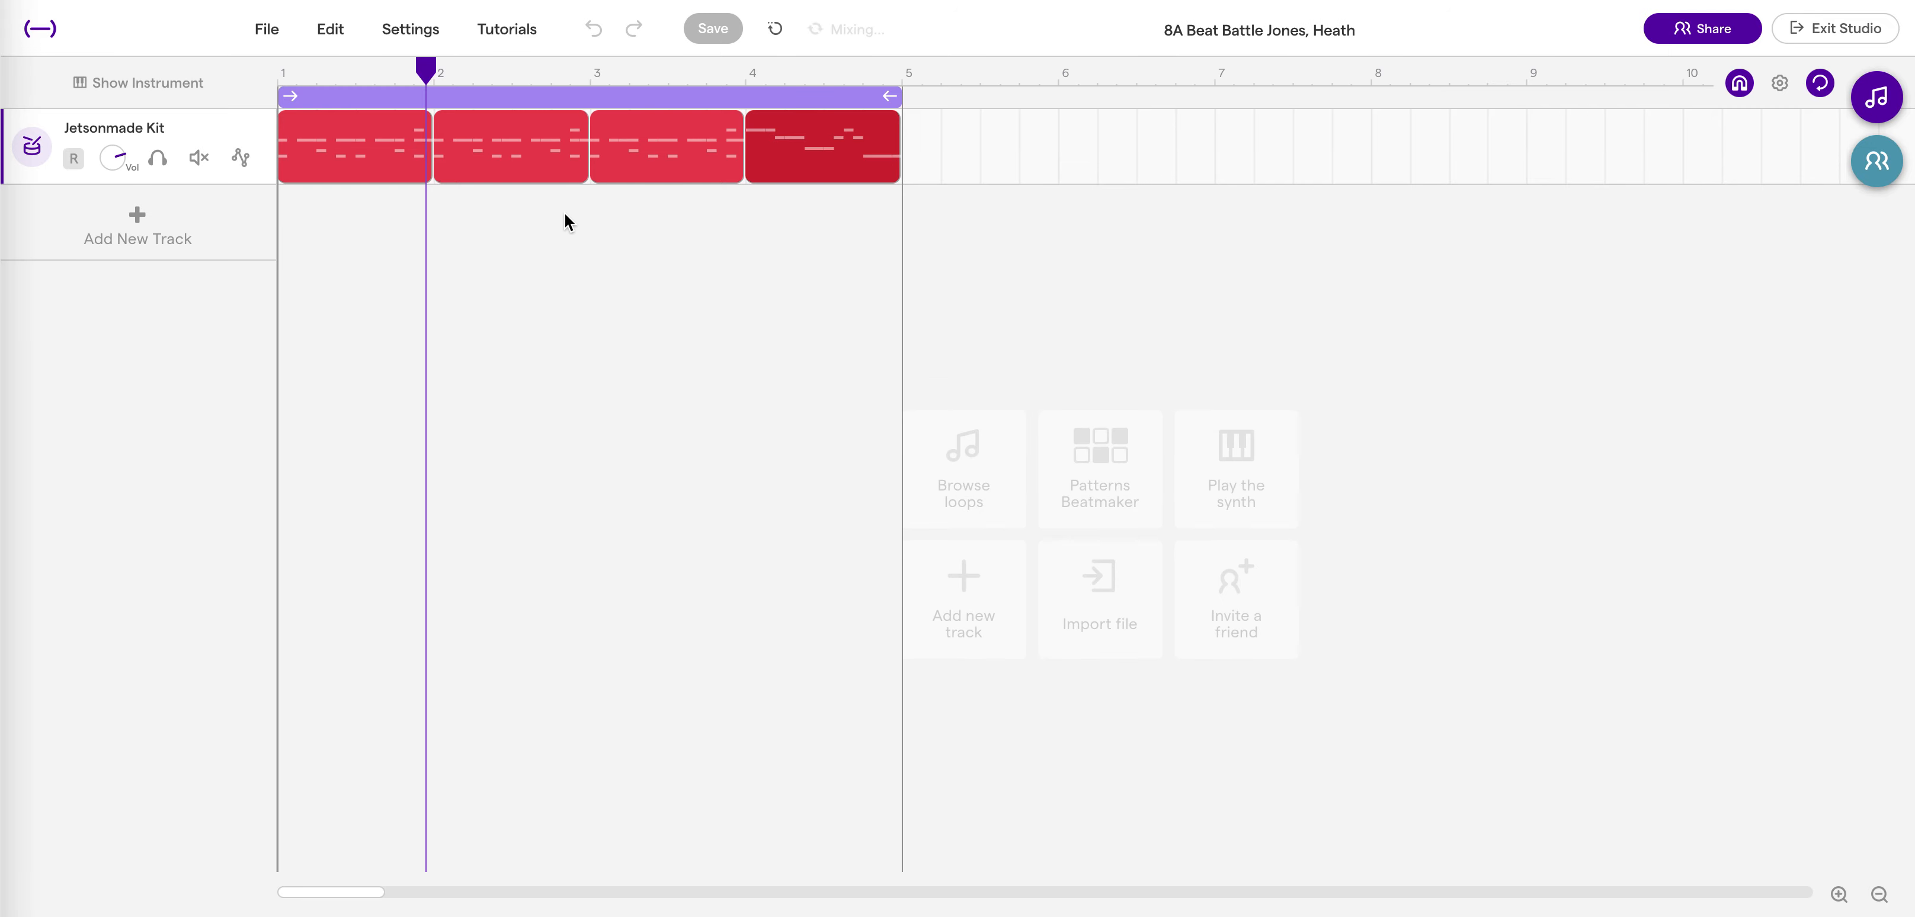
key(Return)
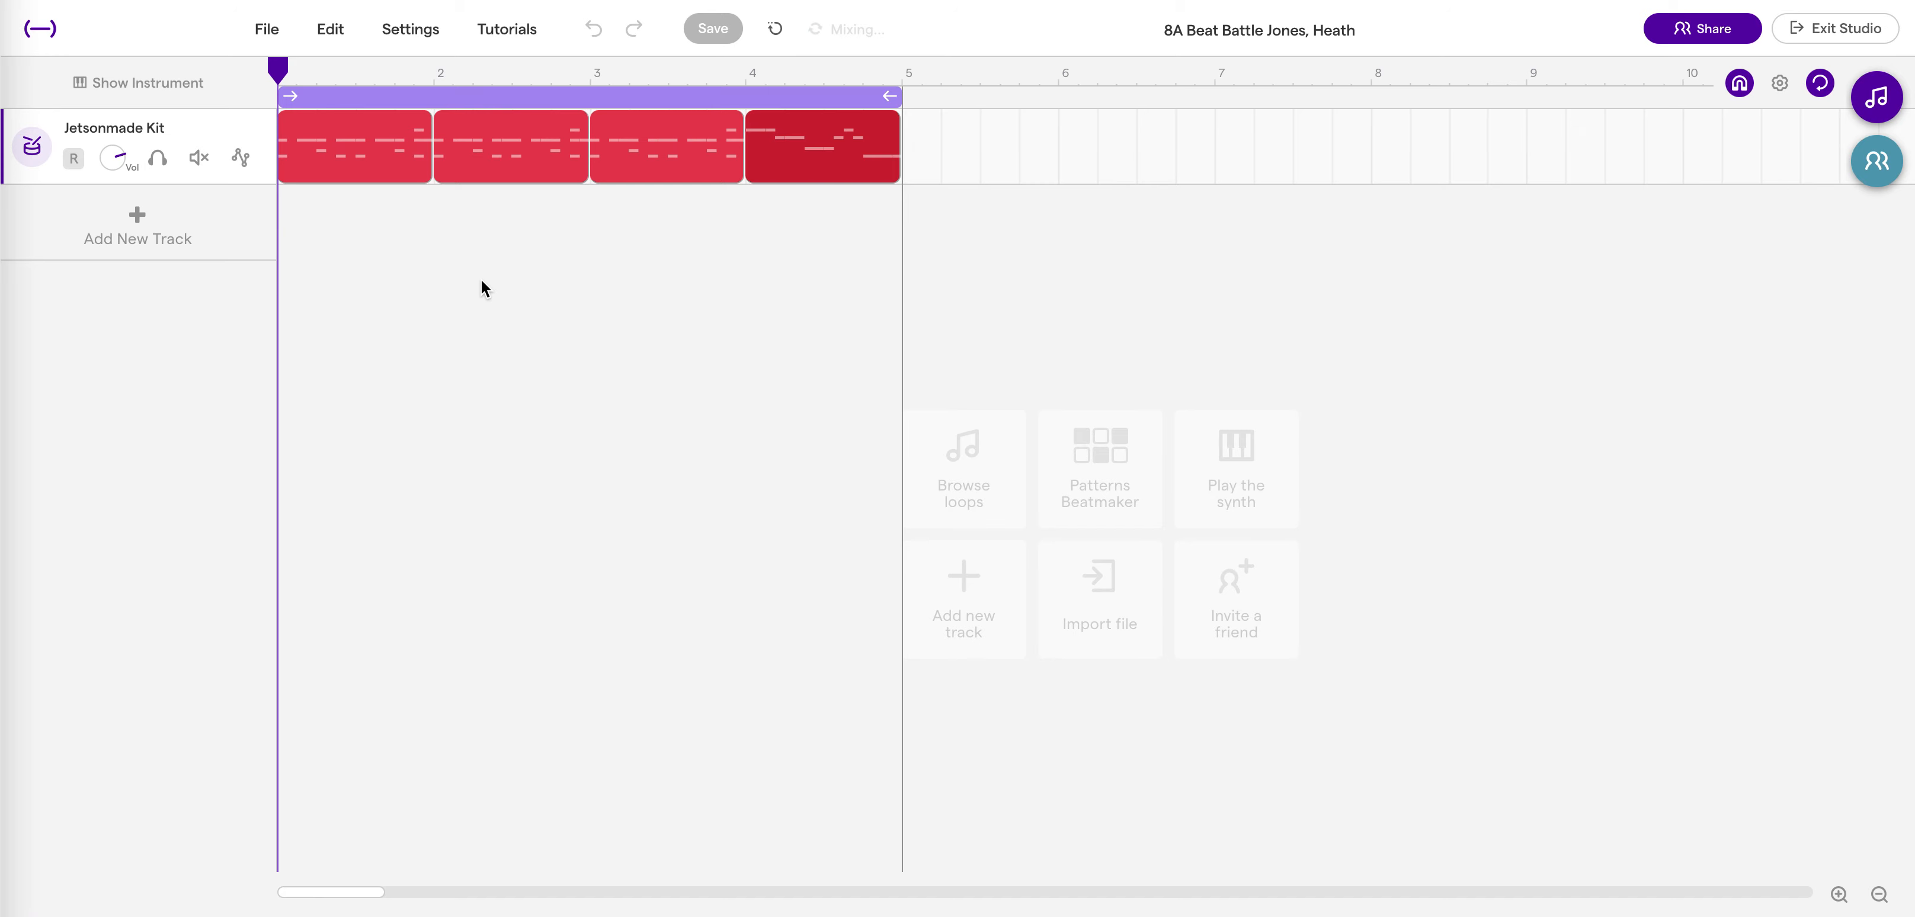
Look over the four drum regions and reopen the pattern editor to review its drum rows.
mouse_move(348, 137)
mouse_move(640, 121)
mouse_move(811, 126)
double_click(811, 125)
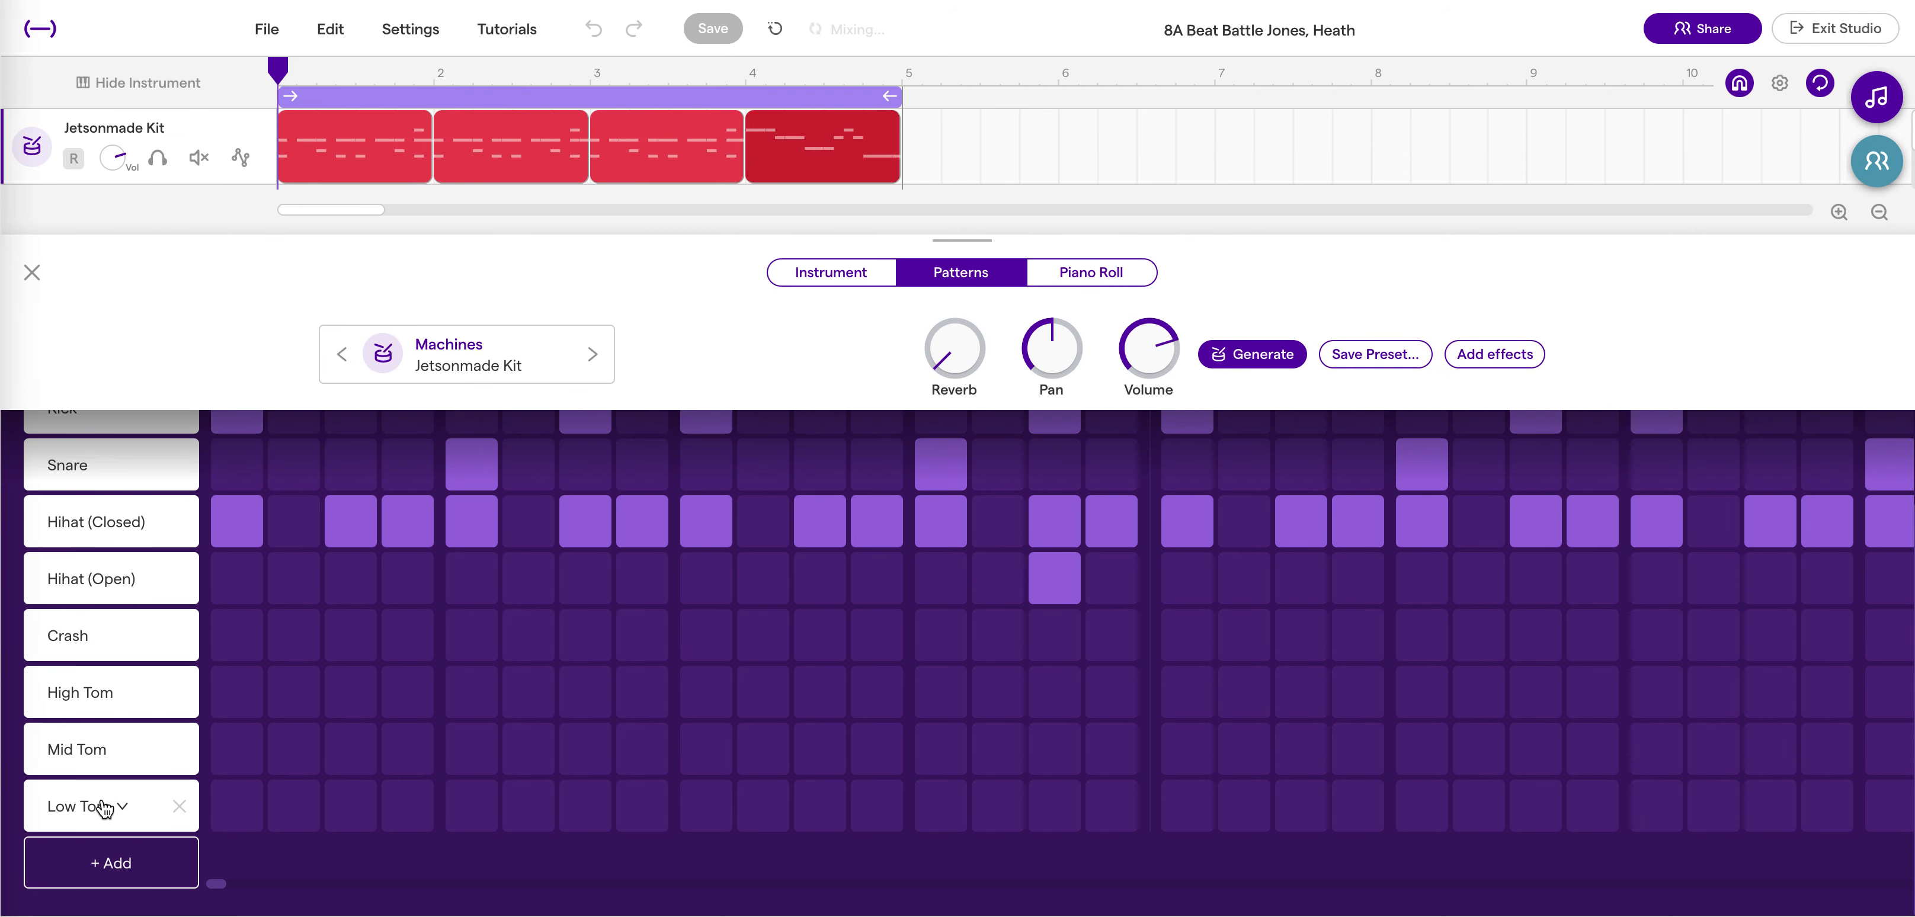
scroll(113, 639, up, 2)
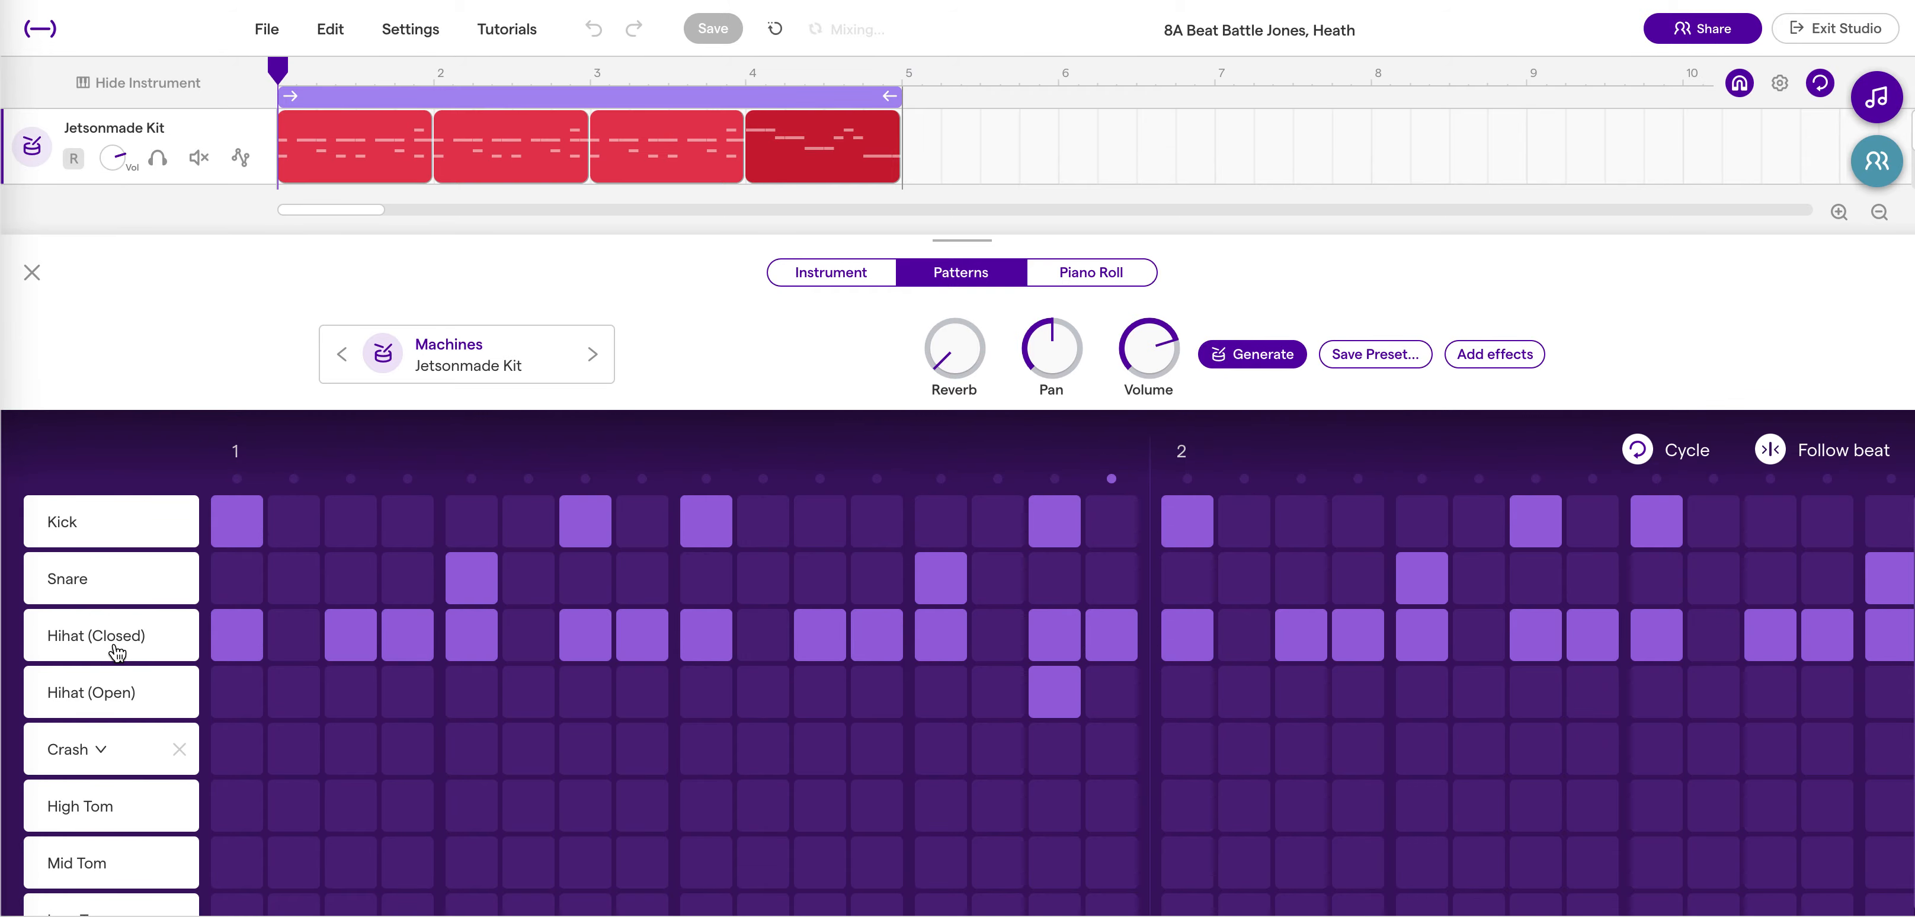
Look through the Machines drum presets without changing the kit, and close the preset list and the pattern editor.
click(480, 360)
scroll(1154, 431, up, 1)
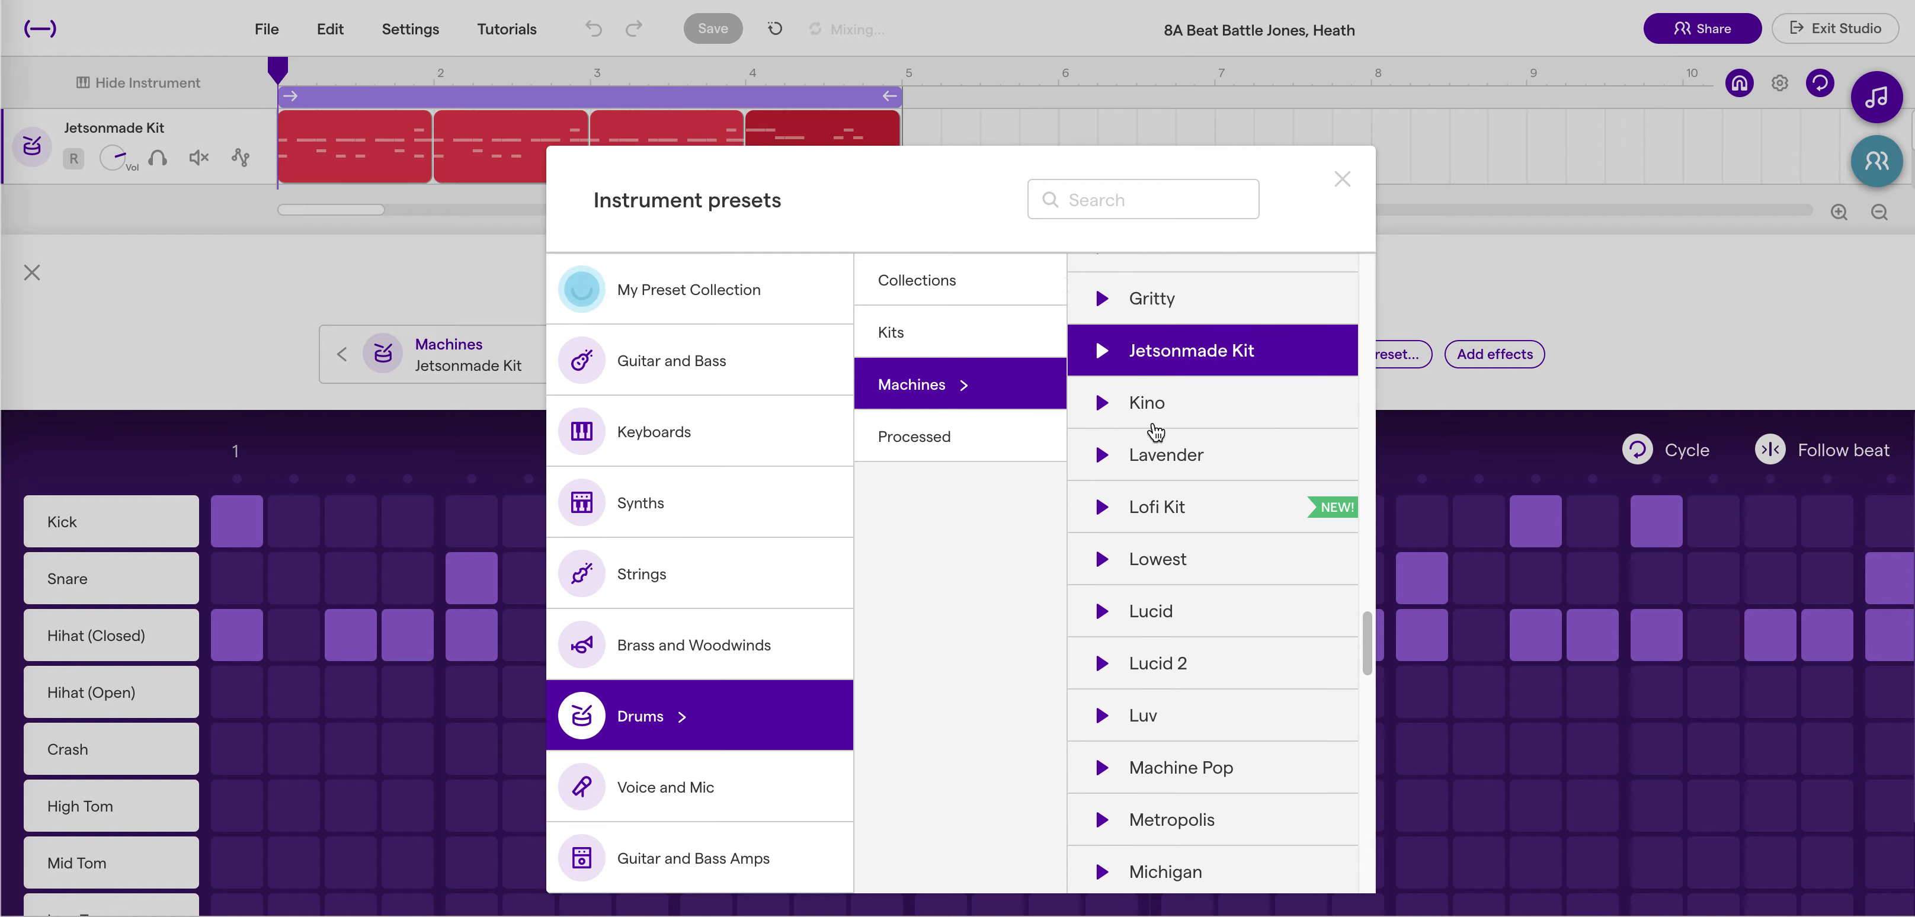
scroll(1154, 431, down, 1)
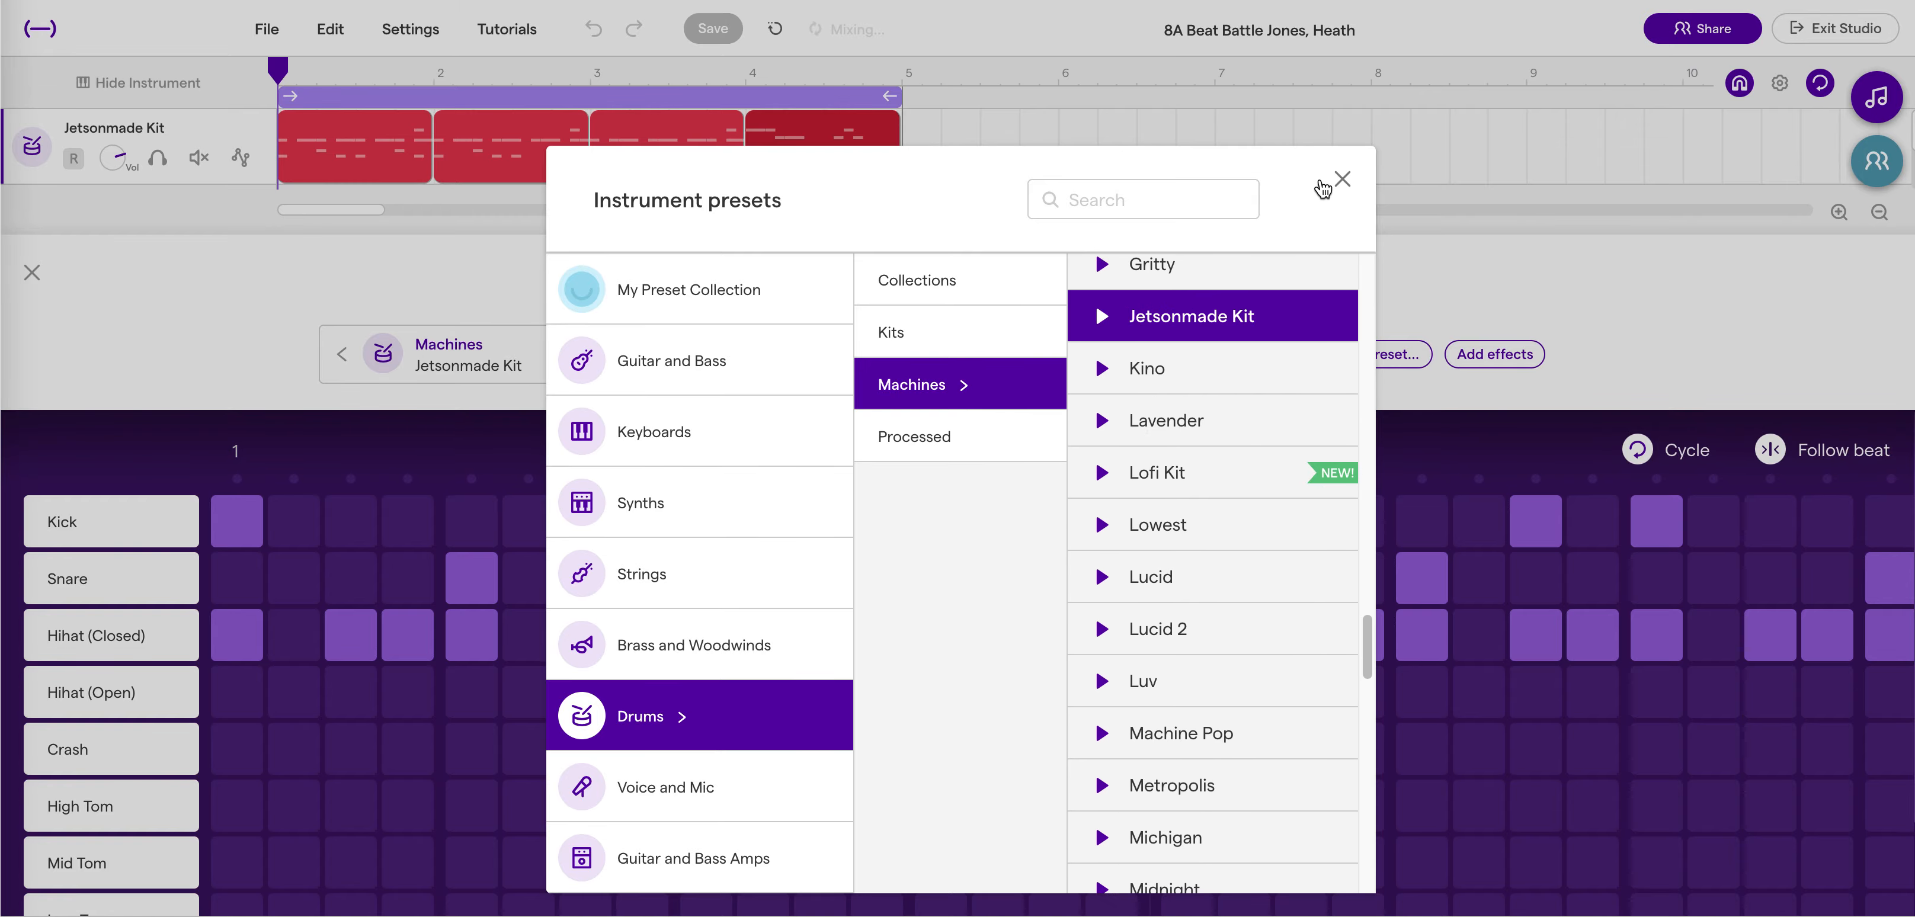
click(1342, 179)
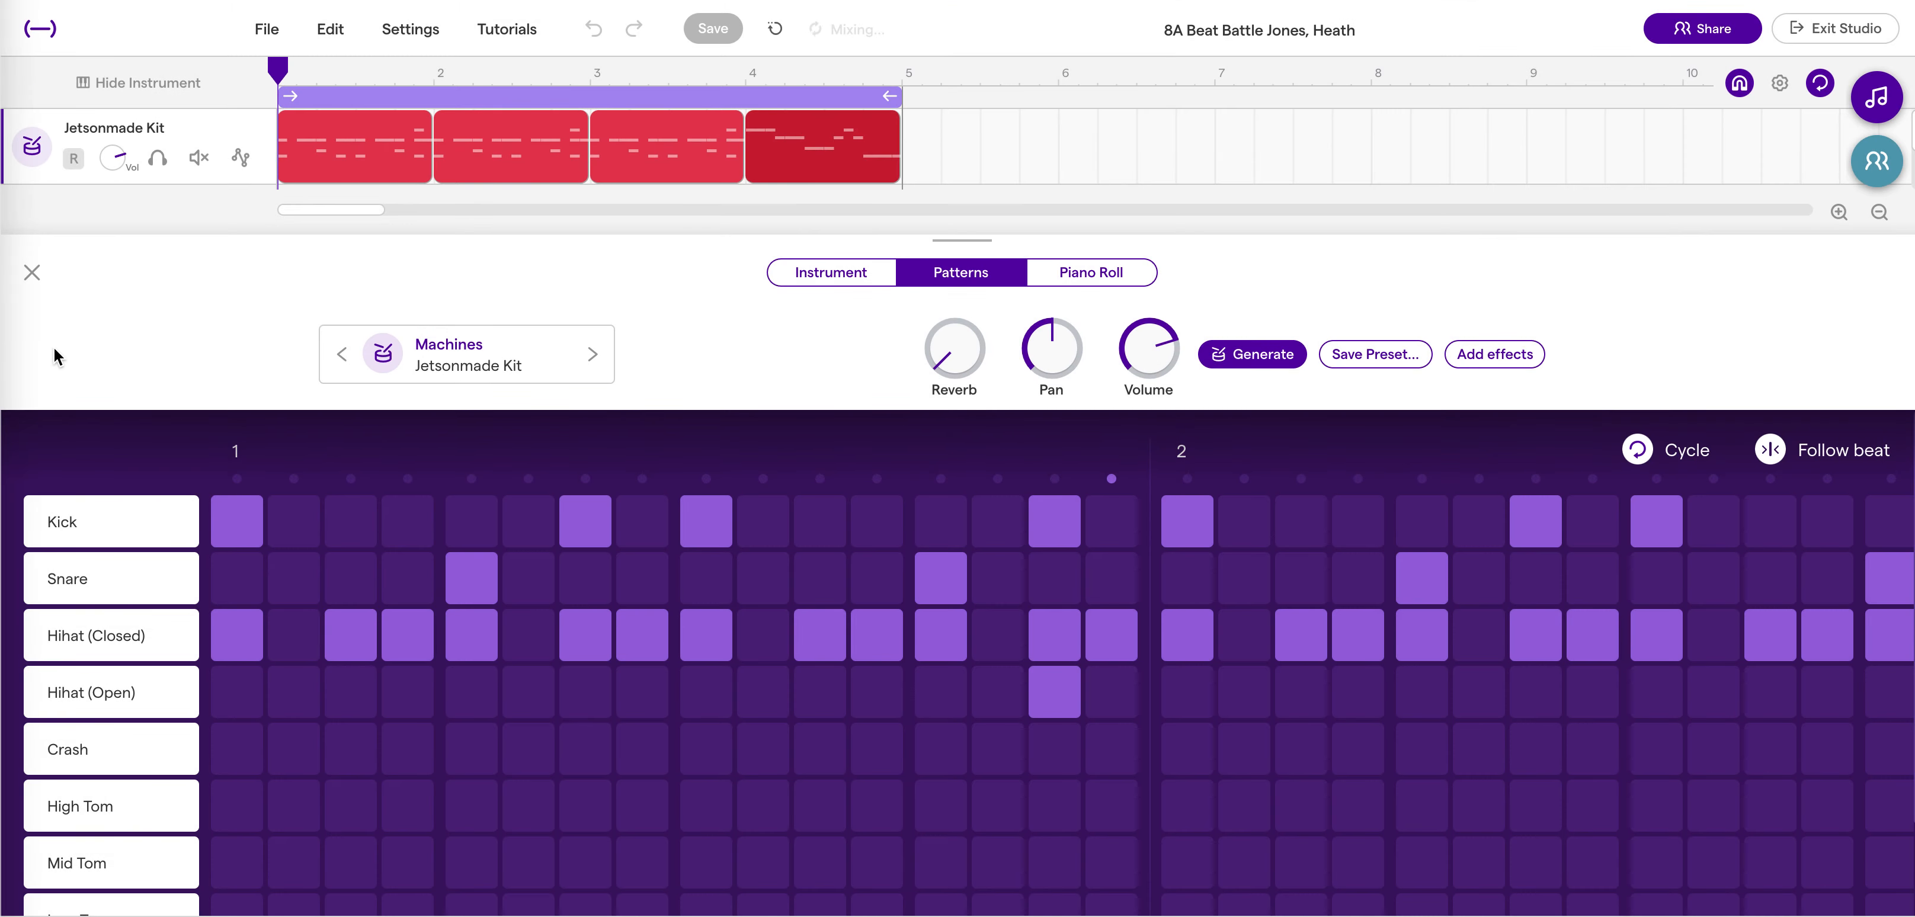
click(32, 272)
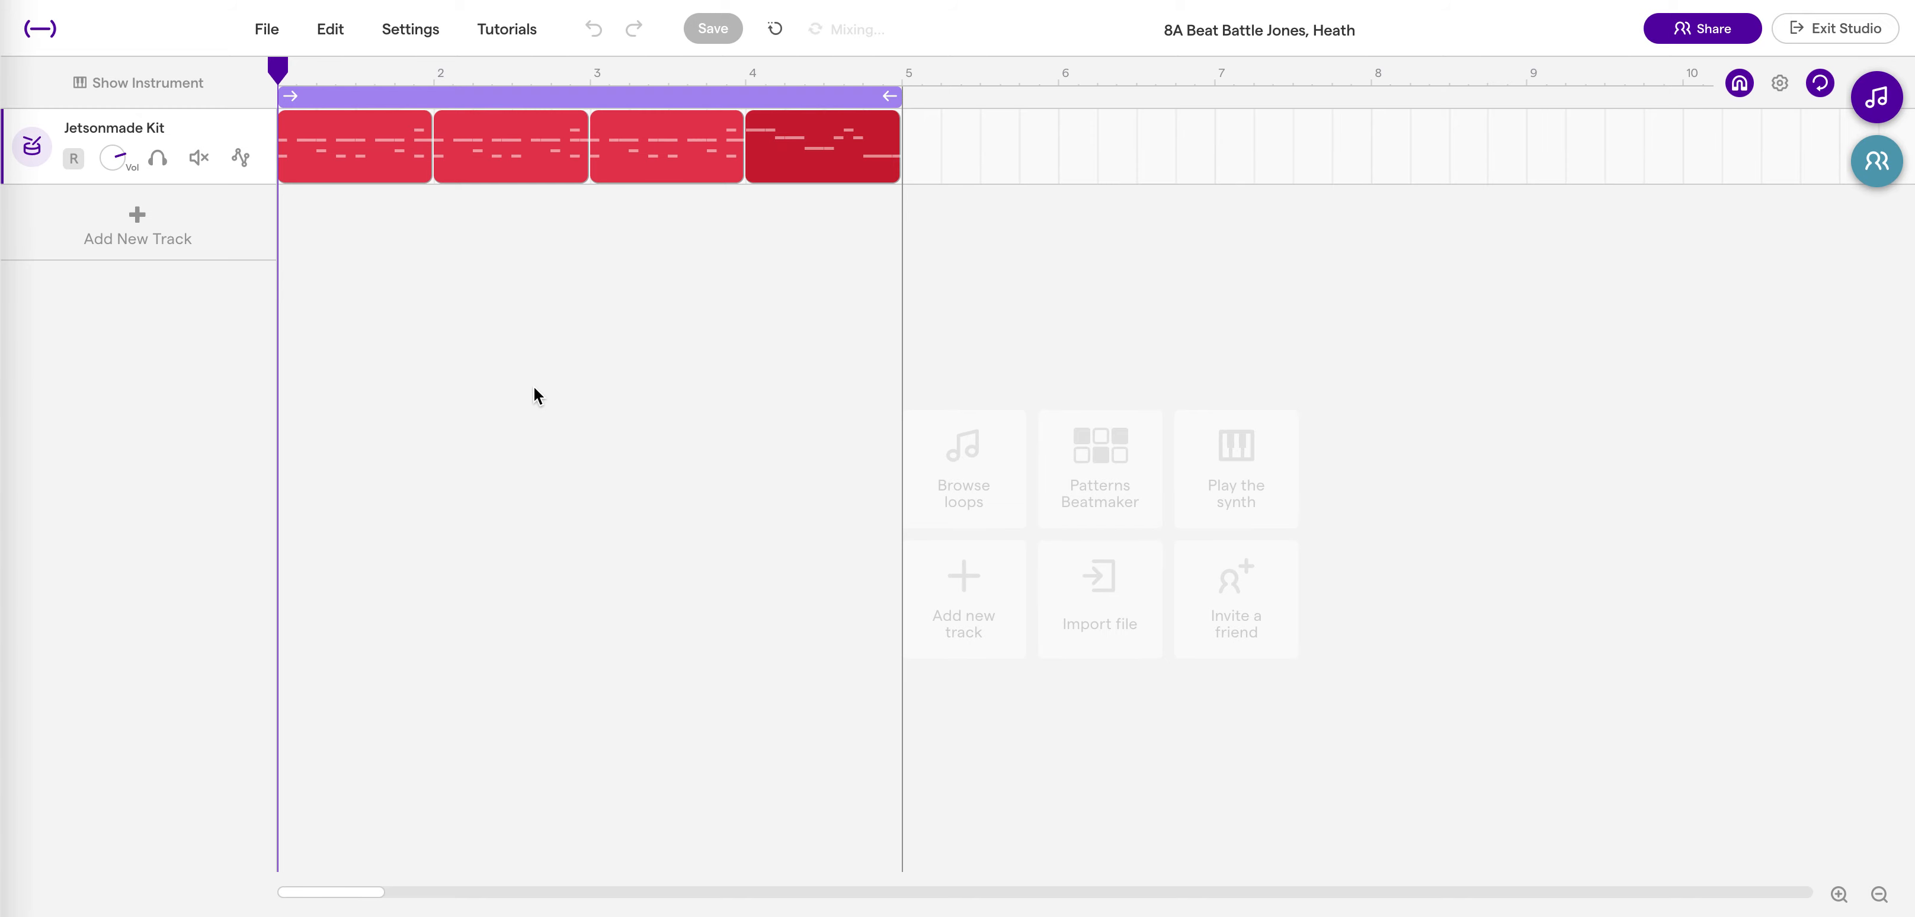